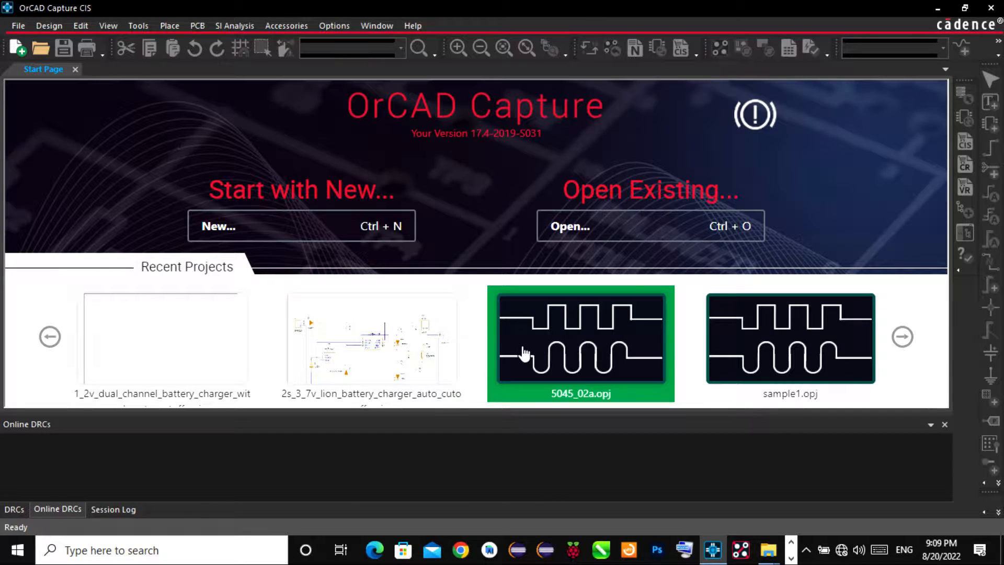
- Open the recent dual-channel battery charger project with auto cutoff and save its schematic design
left_click(174, 364)
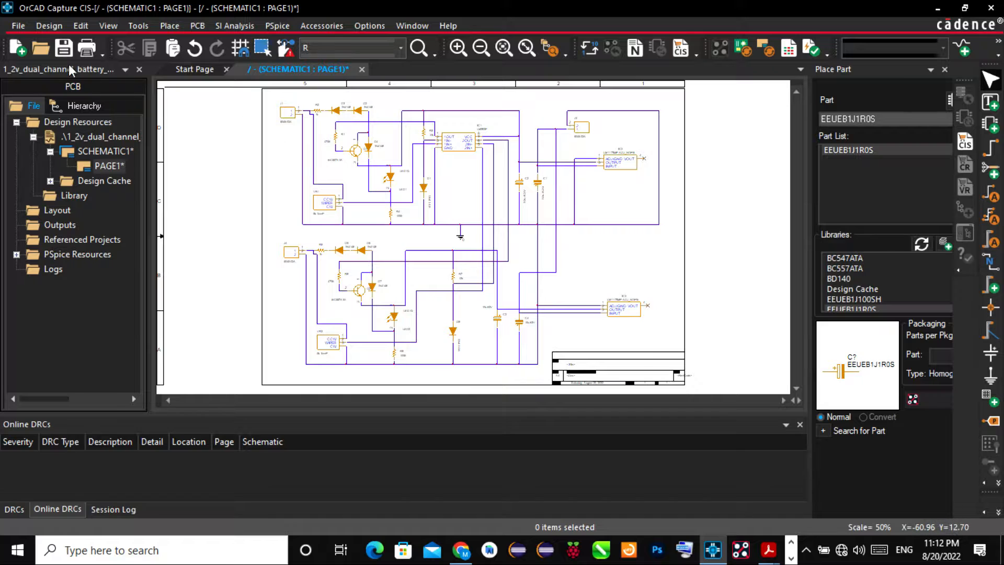
left_click(63, 49)
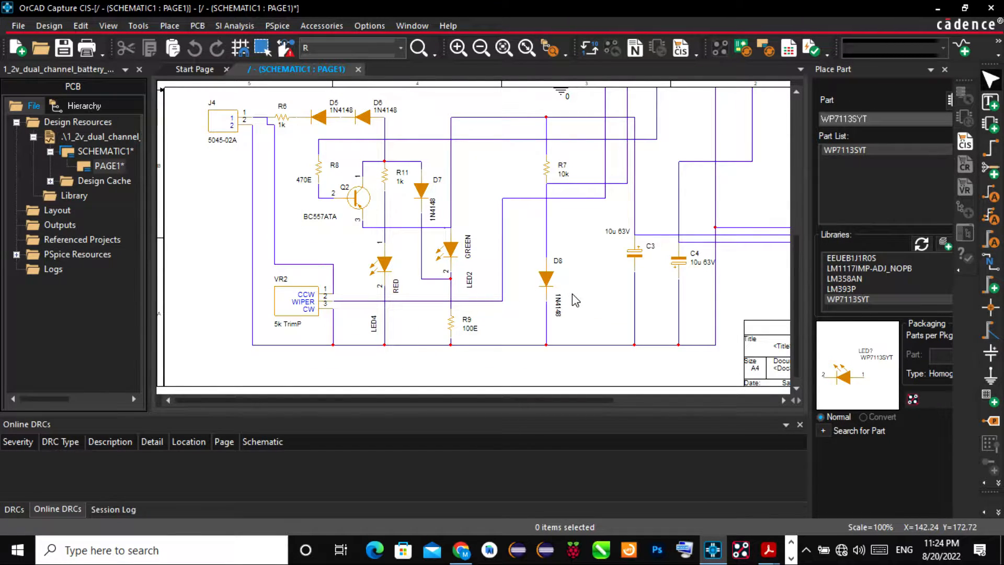
- Shift the green LED2 down level with the red LED4, keeping the Q2 pin 3 wire above it
left_click(444, 256)
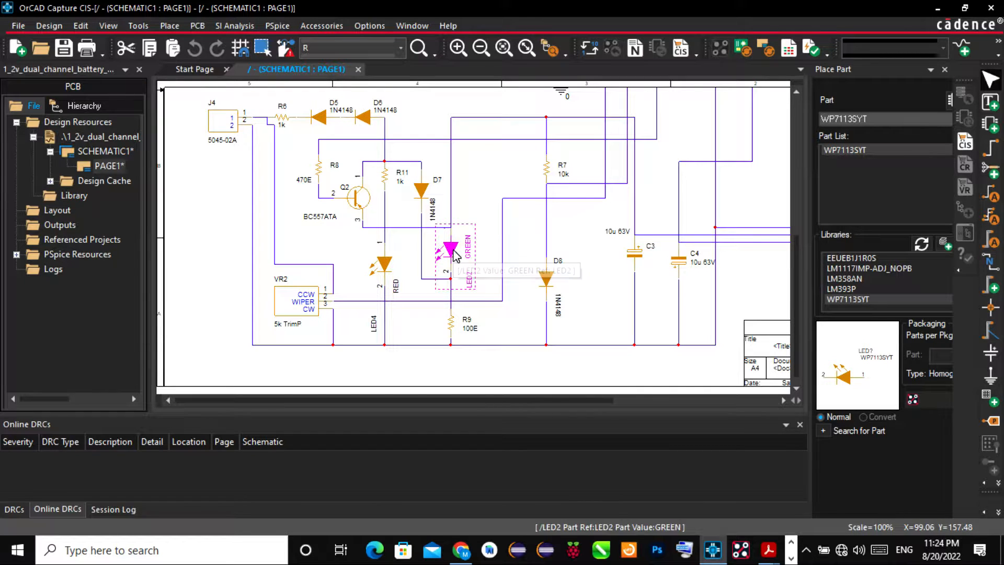
left_click_drag(445, 258, 449, 259)
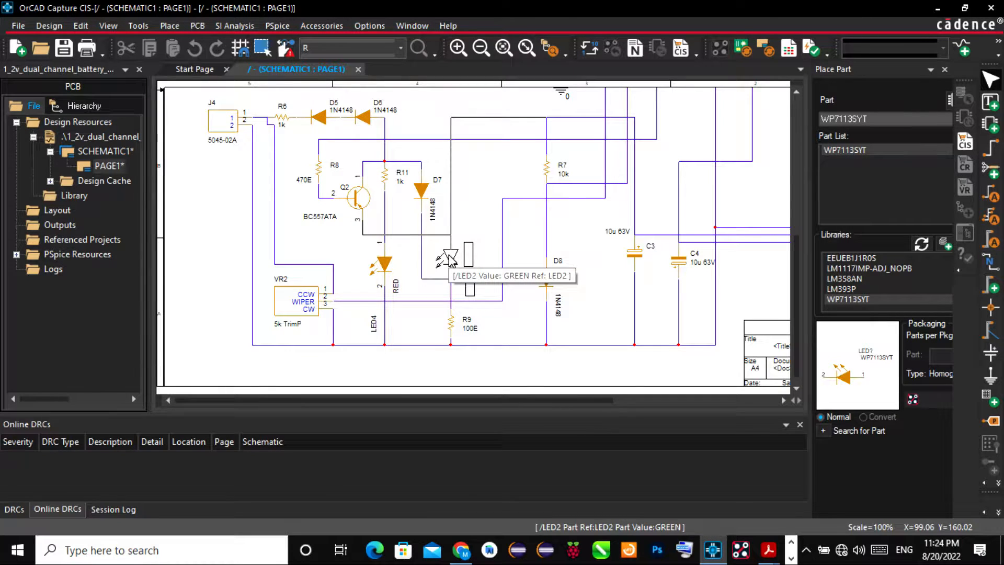
left_click_drag(450, 258, 450, 258)
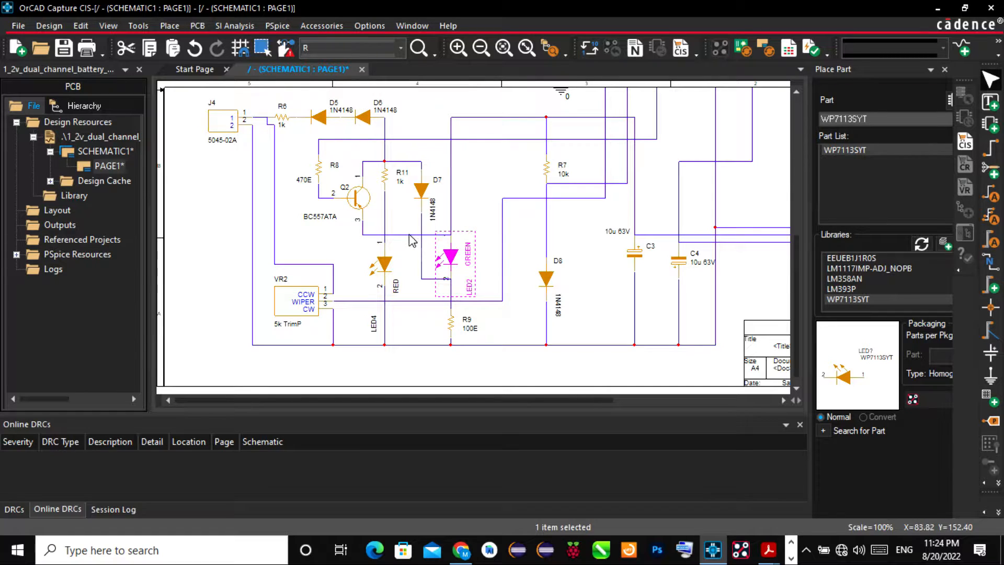
left_click_drag(413, 234, 409, 229)
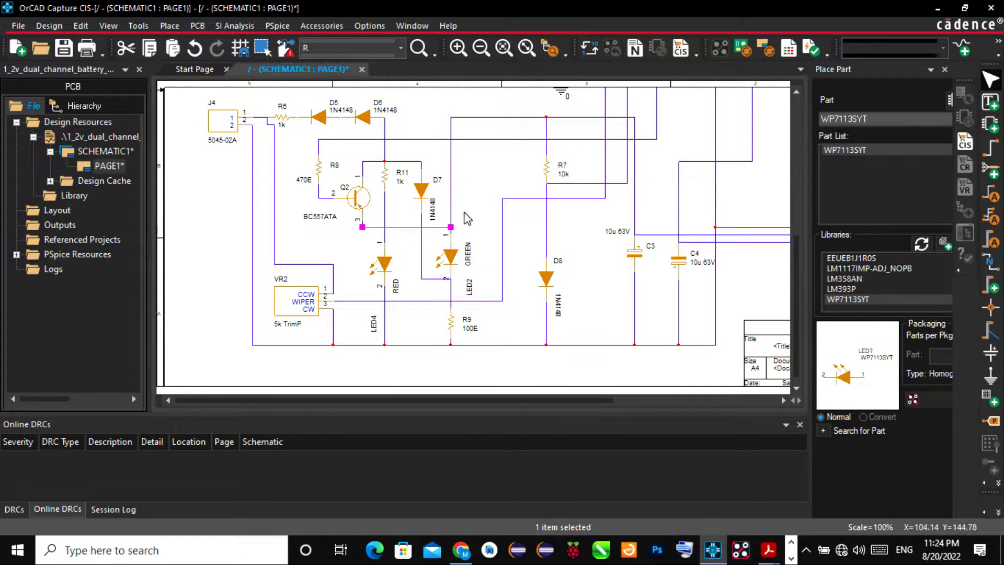
left_click(482, 205)
left_click(450, 262)
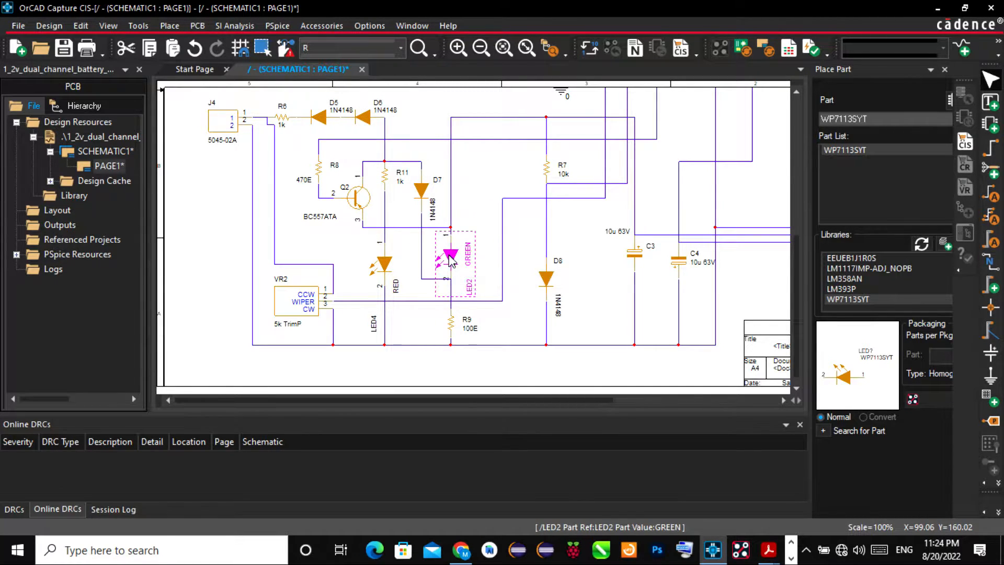
left_click_drag(450, 261, 451, 267)
left_click(497, 212)
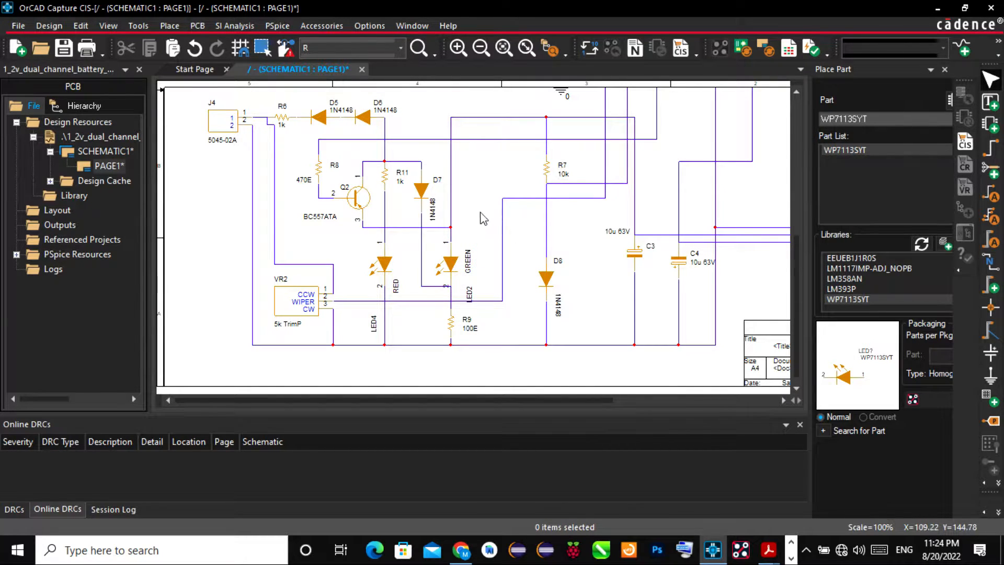
- In the first channel, raise the Q1 pin 3 wire and shift the green LED1 down level with the red LED3
scroll(481, 243, "down", 1)
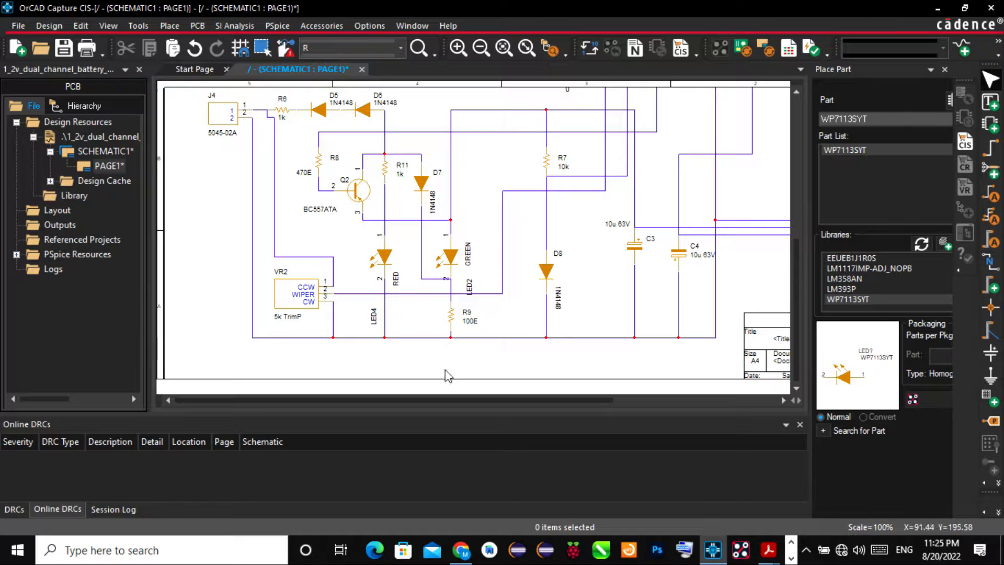
scroll(440, 350, "up", 5)
scroll(434, 240, "up", 10)
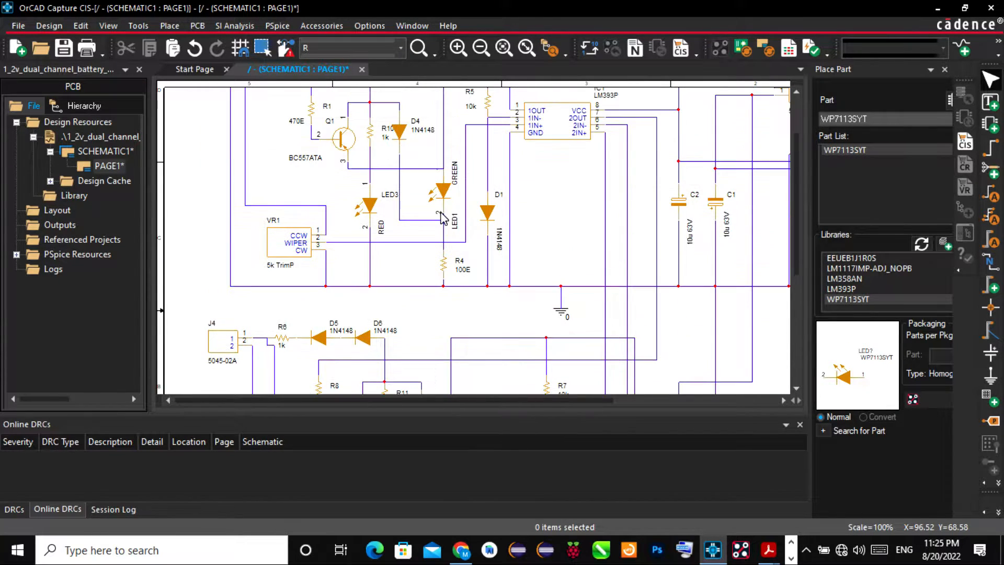
scroll(442, 217, "up", 2)
left_click(389, 207)
left_click_drag(388, 207, 386, 199)
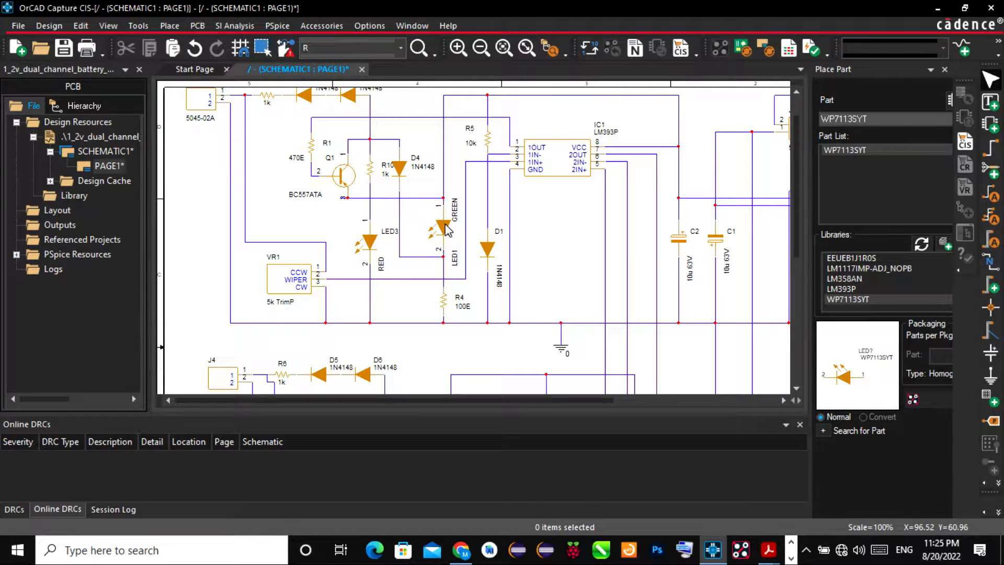
left_click(427, 256)
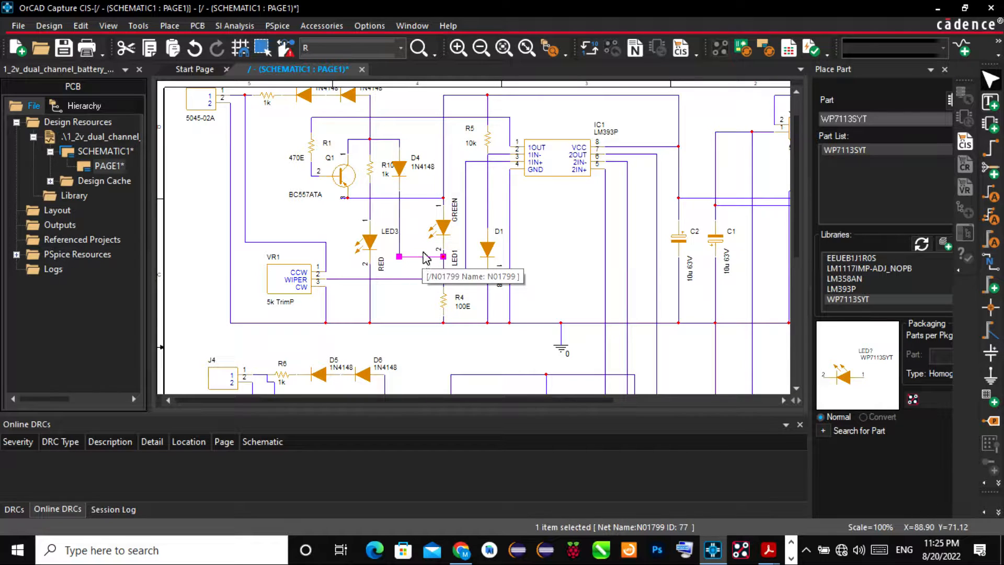
left_click_drag(426, 256, 426, 249)
left_click(443, 232)
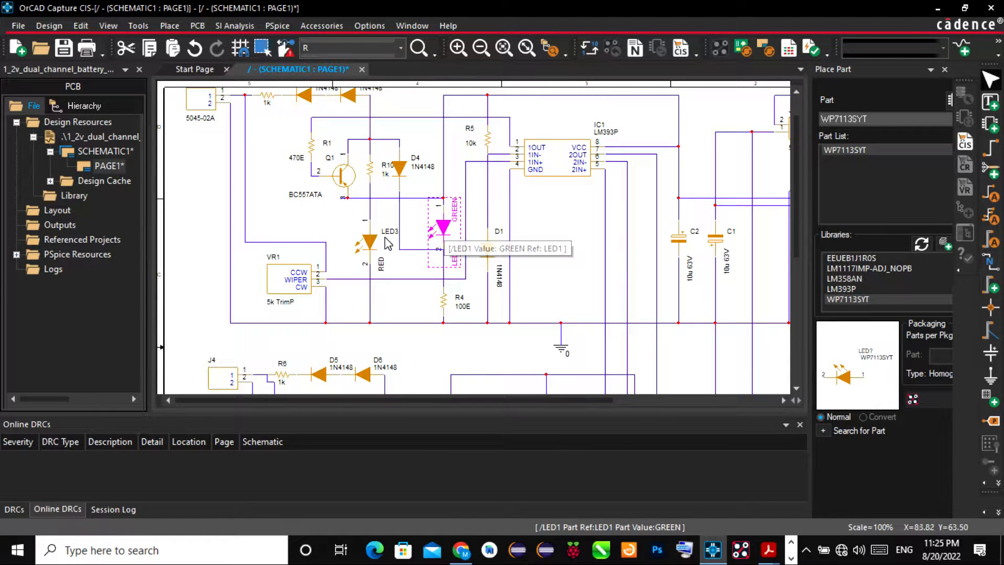
left_click_drag(444, 229, 447, 242)
left_click(560, 245)
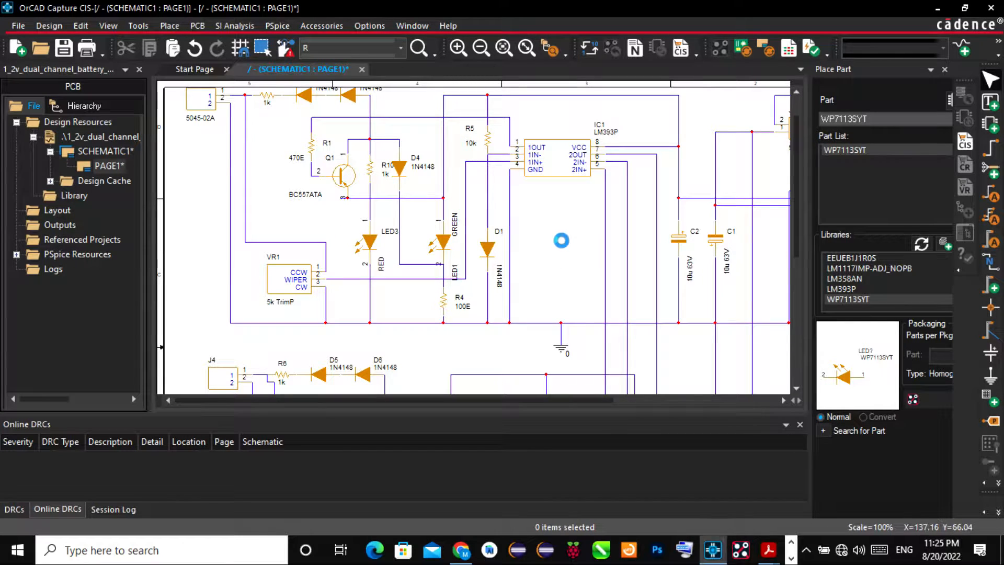
- Move diode D4 slightly away from resistor R10 so their labels no longer crowd, and save the design
scroll(537, 240, "down", 1, "ctrl")
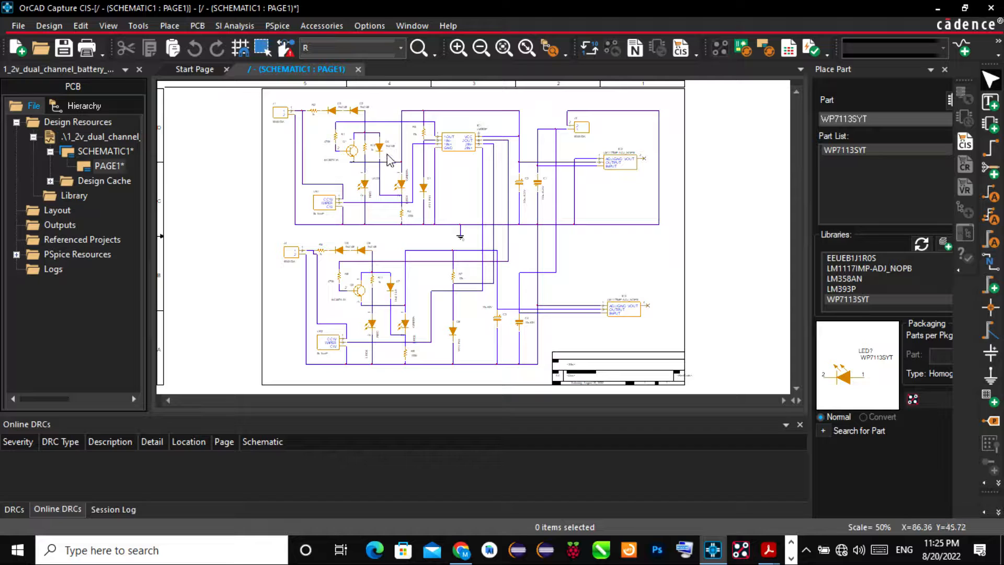
scroll(389, 157, "up", 1, "ctrl")
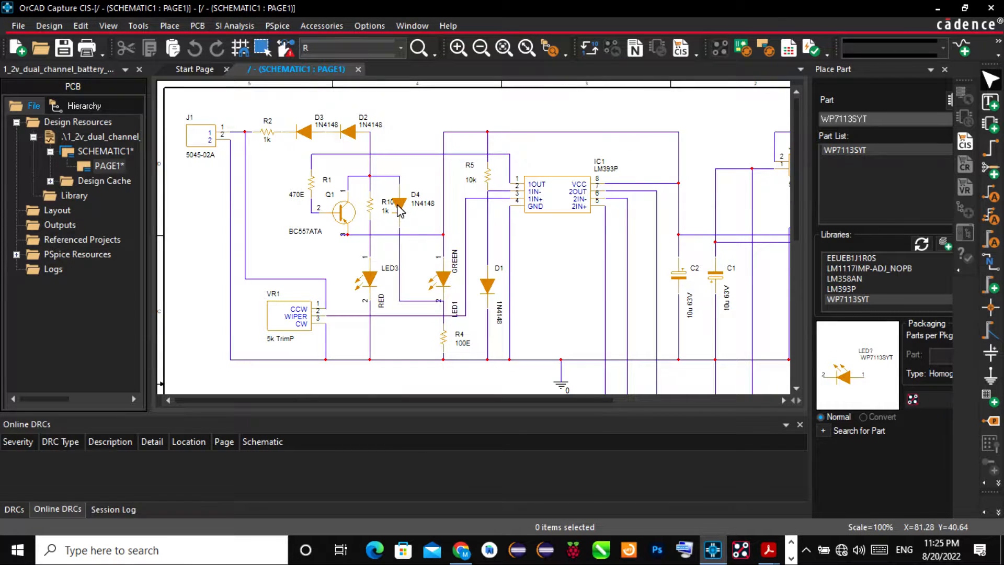
left_click(406, 212)
left_click_drag(406, 212, 407, 209)
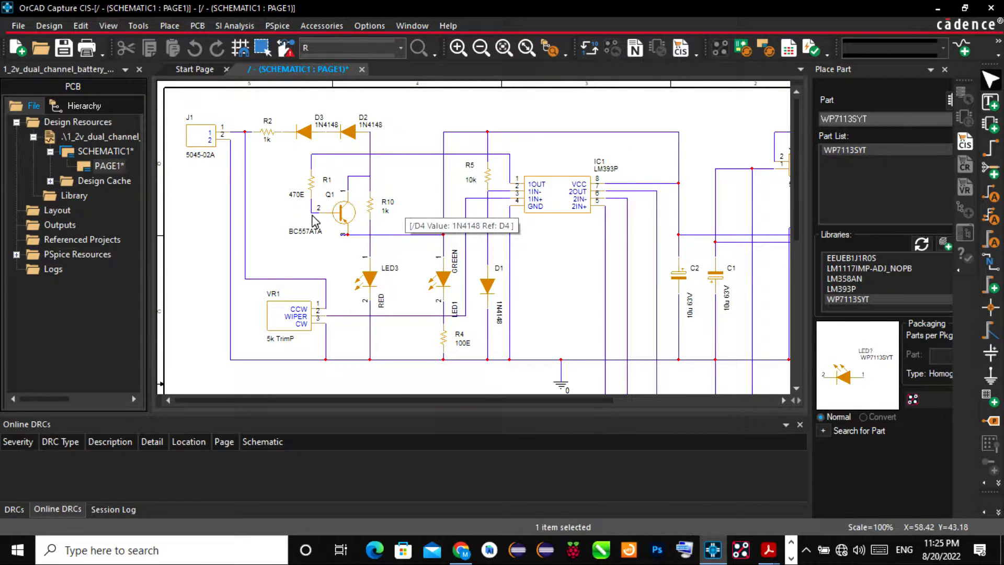
left_click(212, 251)
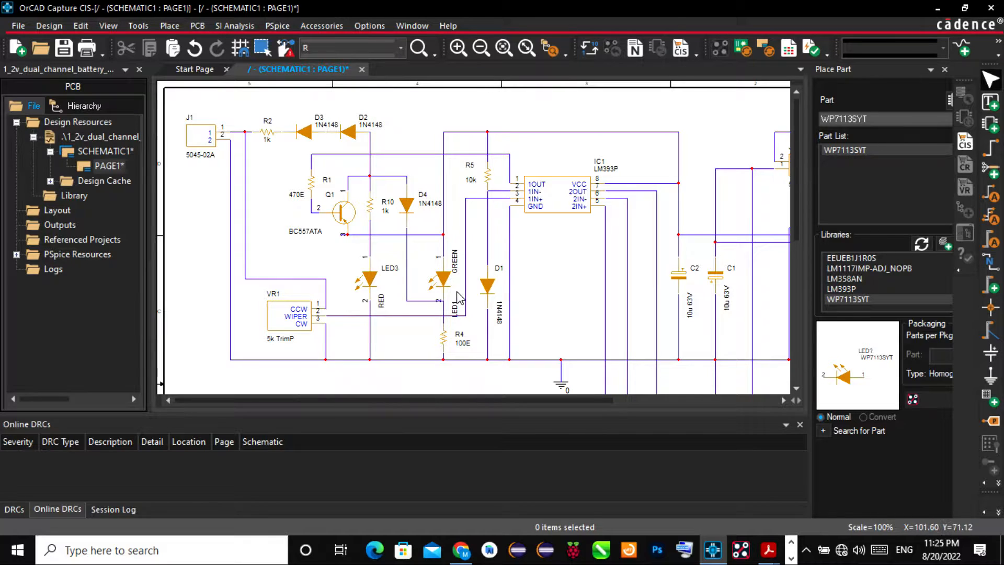
scroll(460, 296, "down", 1, "ctrl")
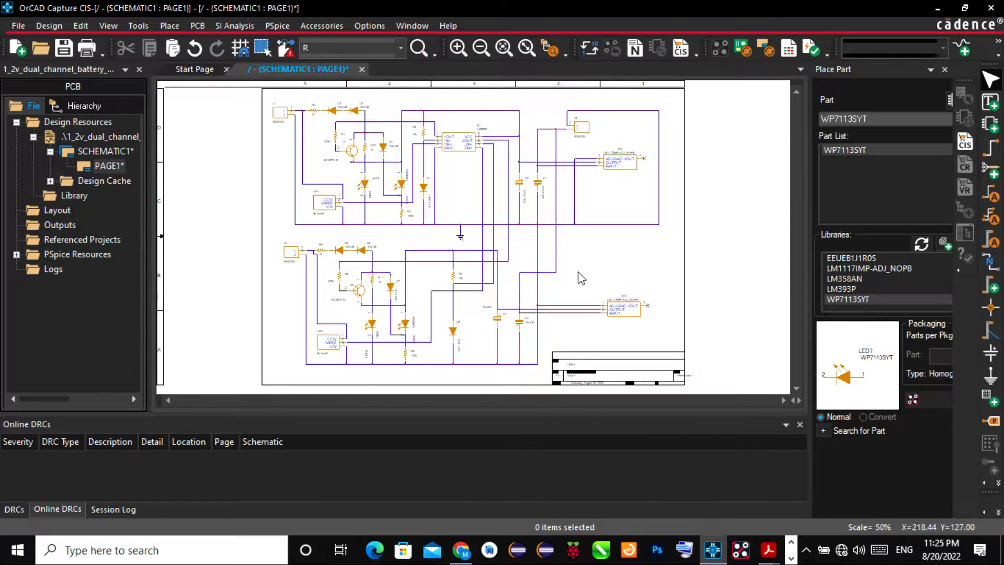
key("ctrl+s")
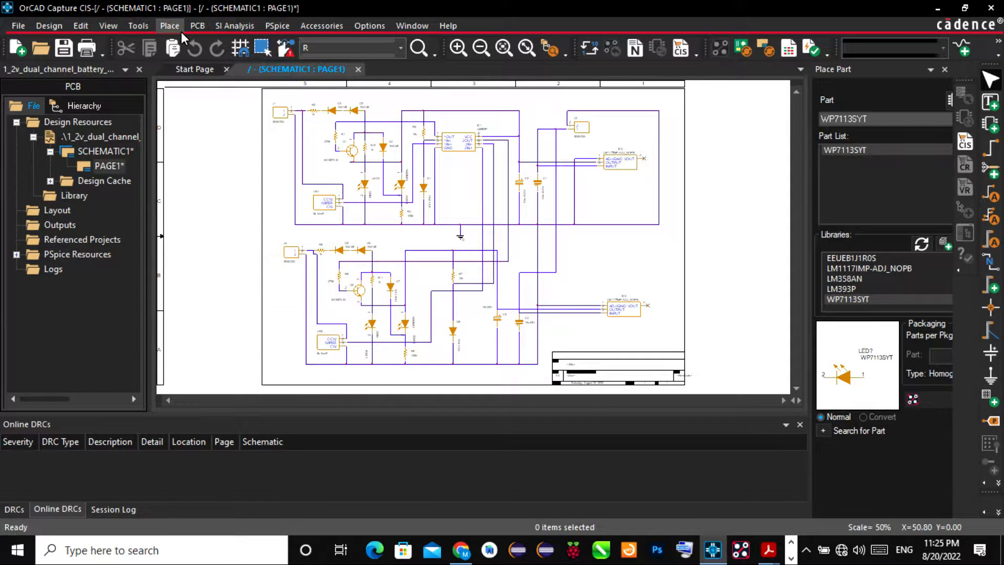
- Run the design rules check on the whole design with the default options, accepting the loss of undo history
left_click(197, 26)
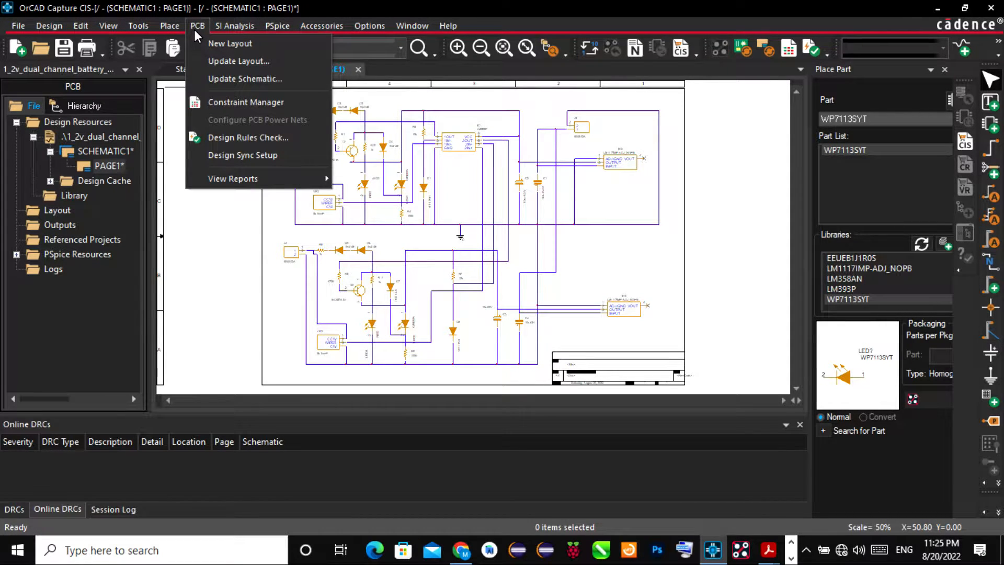
left_click(215, 139)
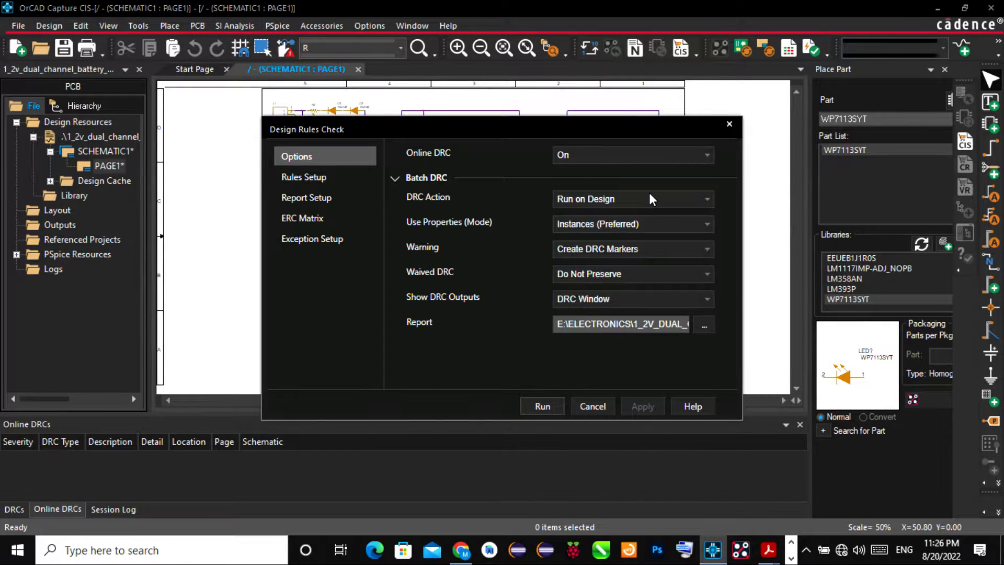
left_click(543, 407)
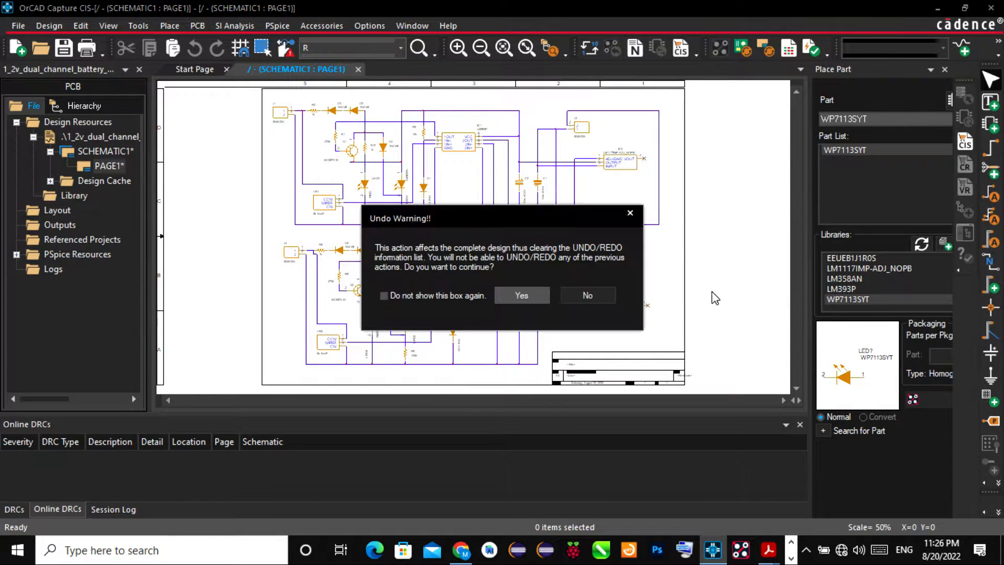
left_click(529, 296)
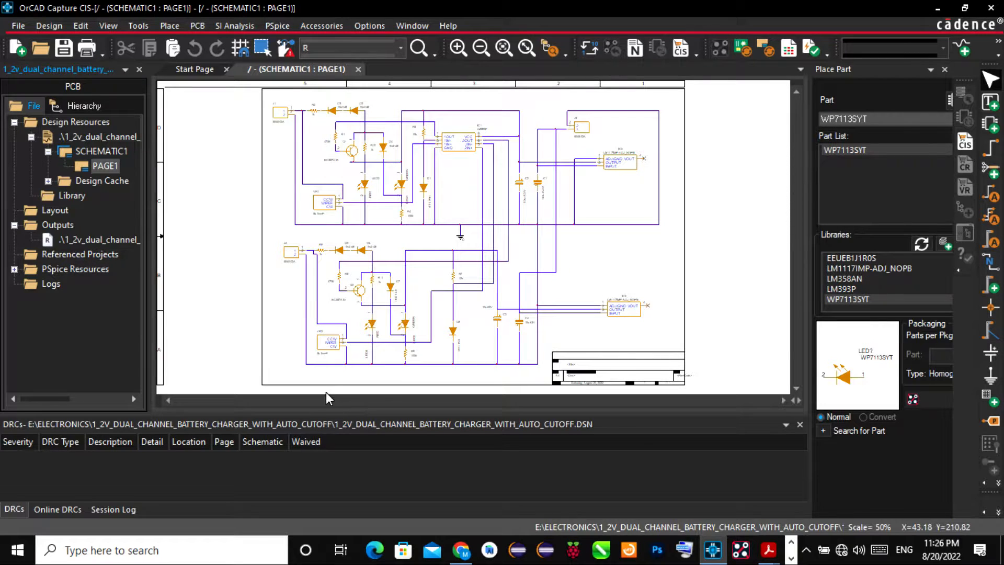
- Show the session log and enlarge its pane to cover most of the schematic area
left_click(102, 510)
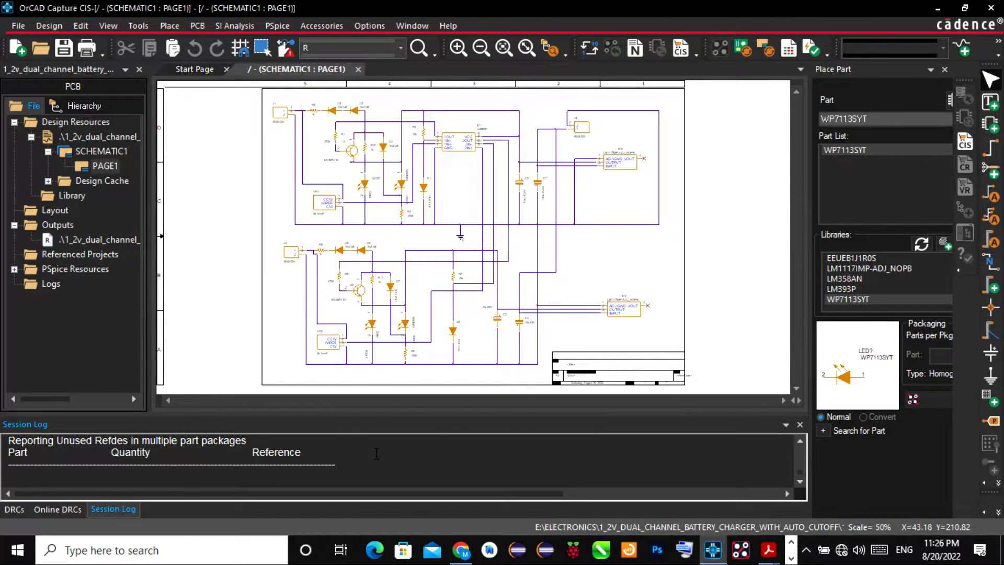
scroll(377, 454, "up", 3)
scroll(376, 449, "down", 2)
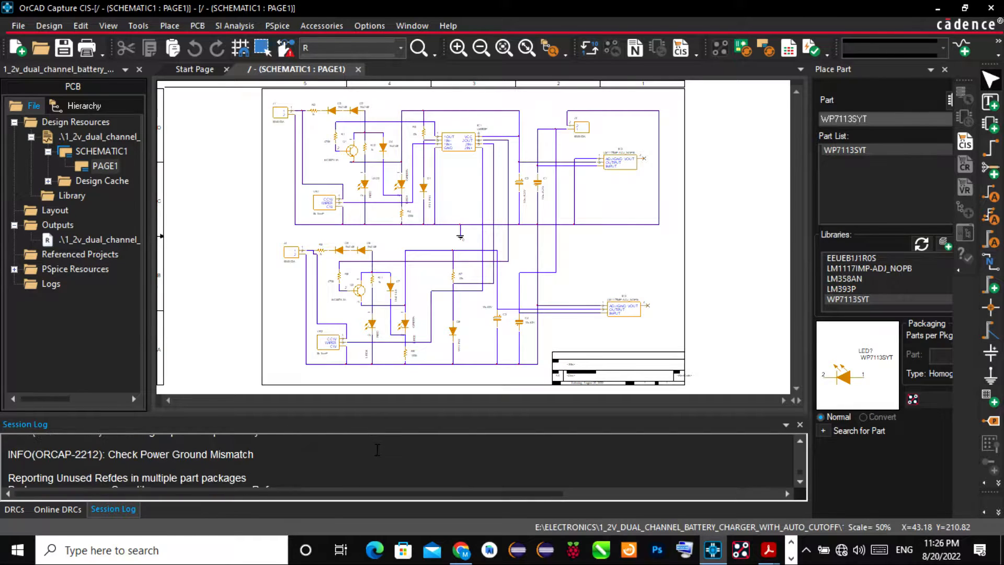
left_click_drag(408, 410, 385, 353)
scroll(376, 354, "up", 4)
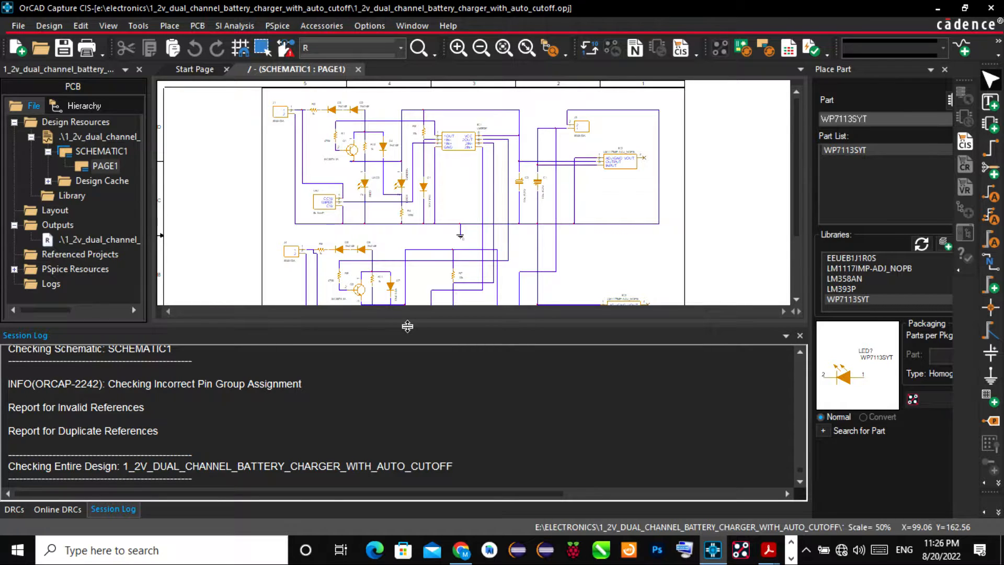
left_click_drag(407, 326, 395, 181)
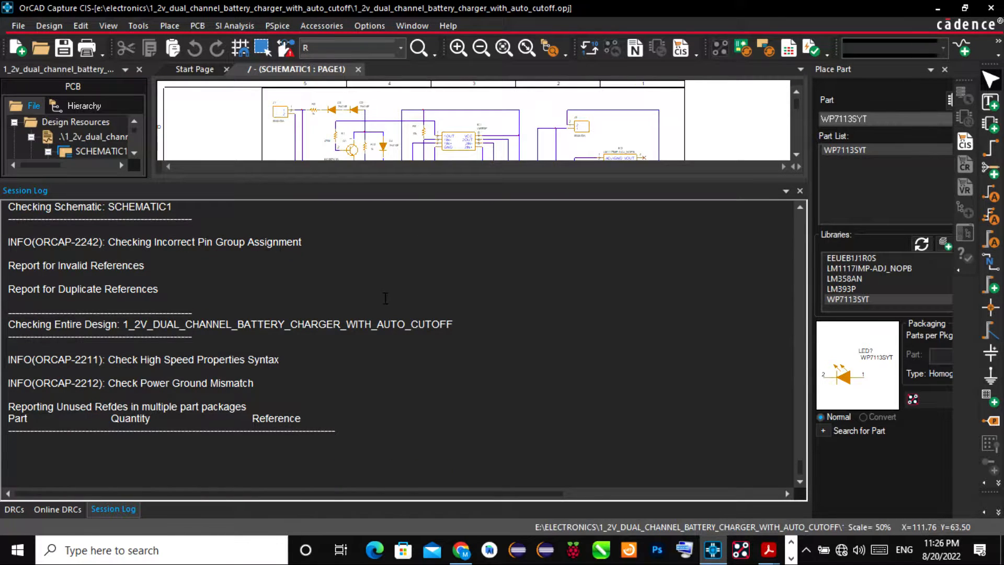
- Examine the session log for errors reported by the design rules check
scroll(383, 306, "up", 3)
scroll(383, 306, "up", 15)
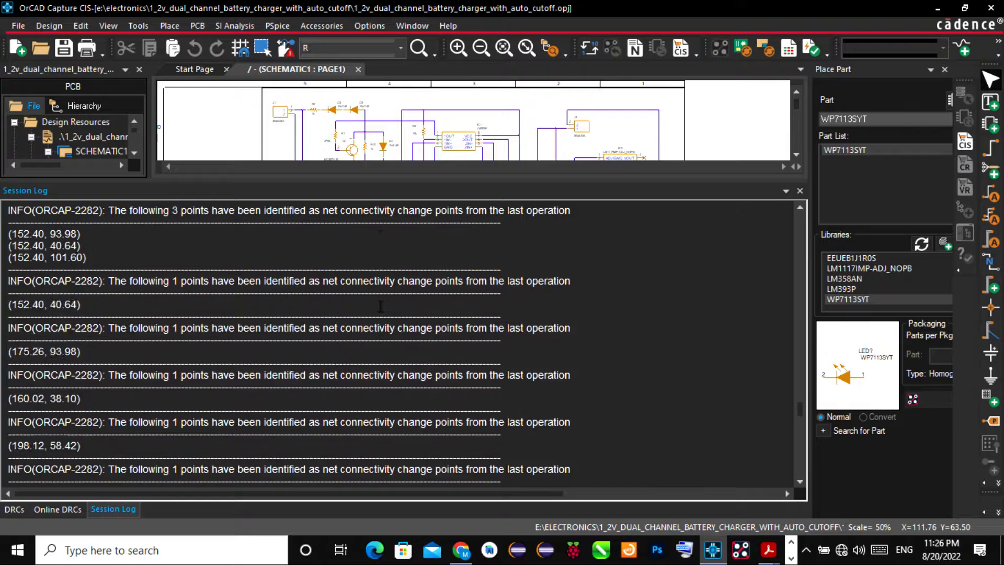
scroll(380, 307, "up", 13)
scroll(380, 306, "down", 7)
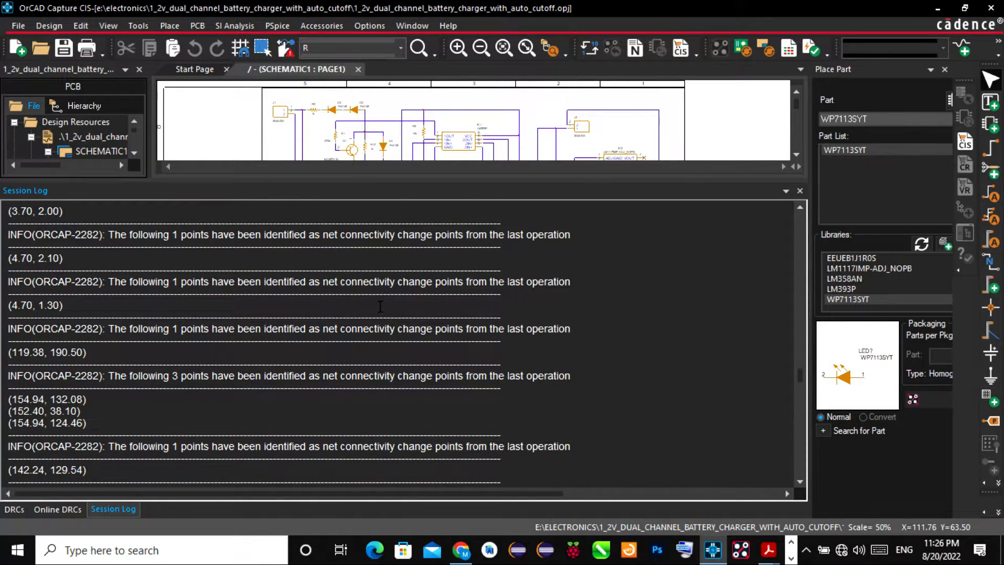
scroll(551, 358, "down", 10)
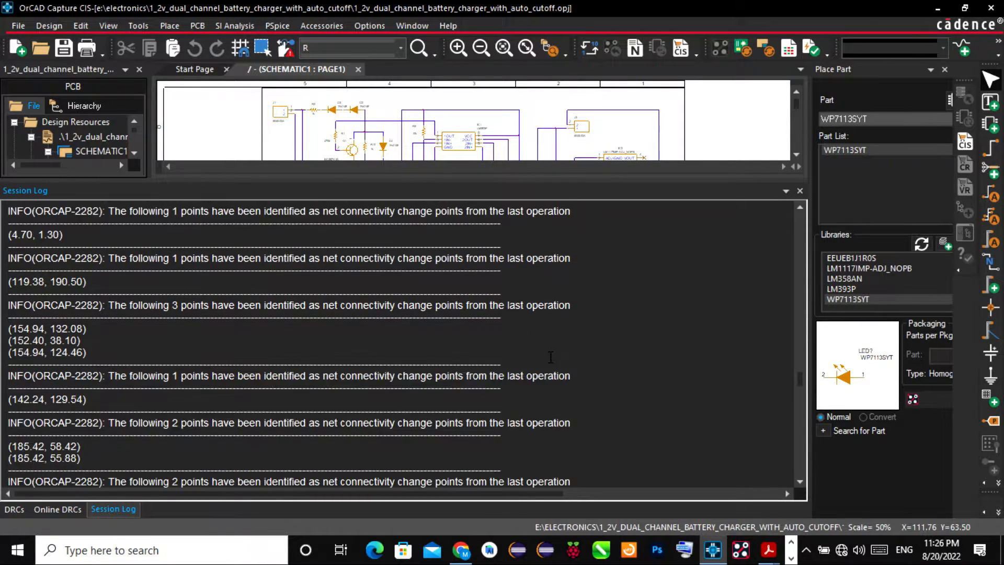
scroll(629, 369, "down", 15)
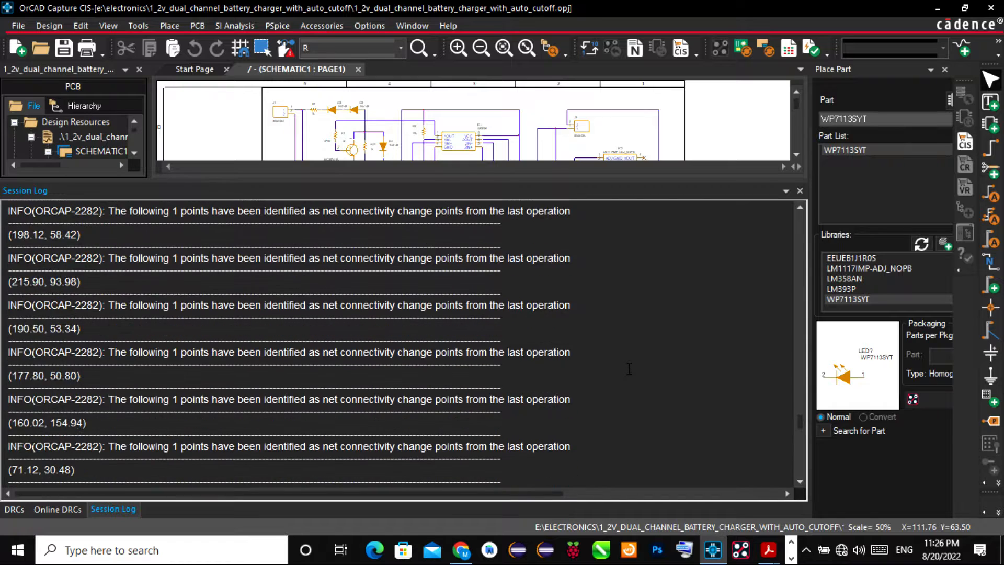
scroll(632, 386, "up", 2)
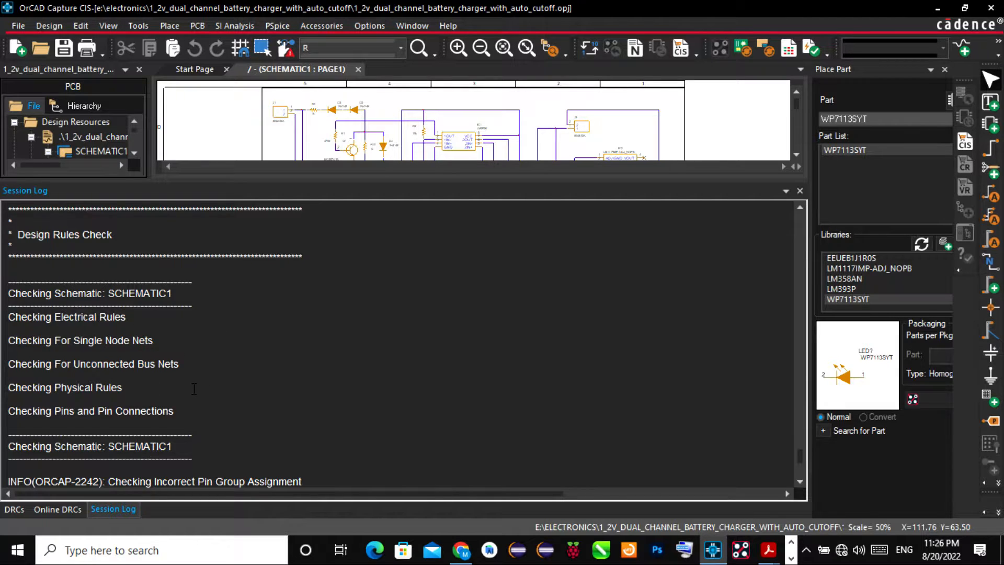
scroll(211, 384, "down", 3)
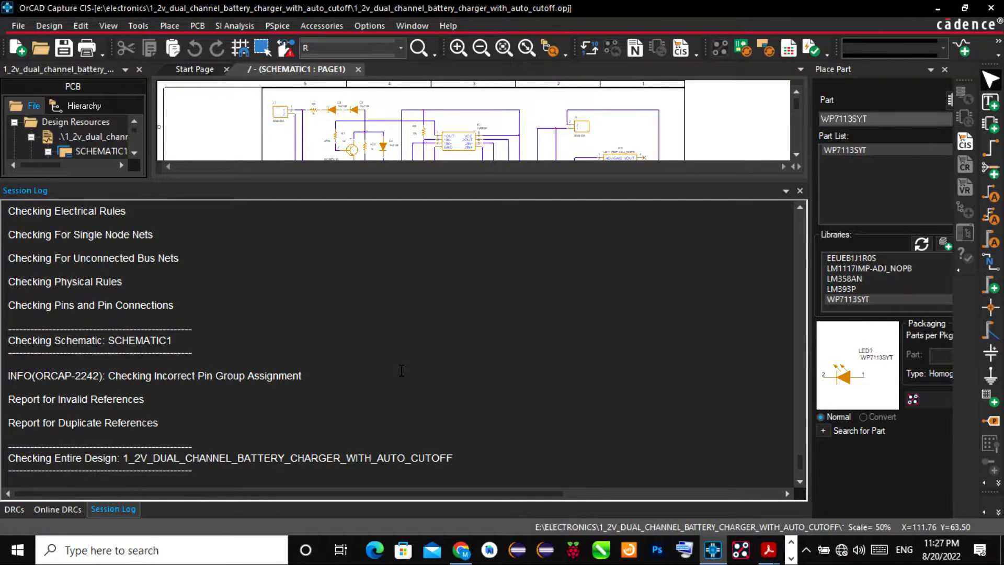
scroll(402, 374, "down", 1)
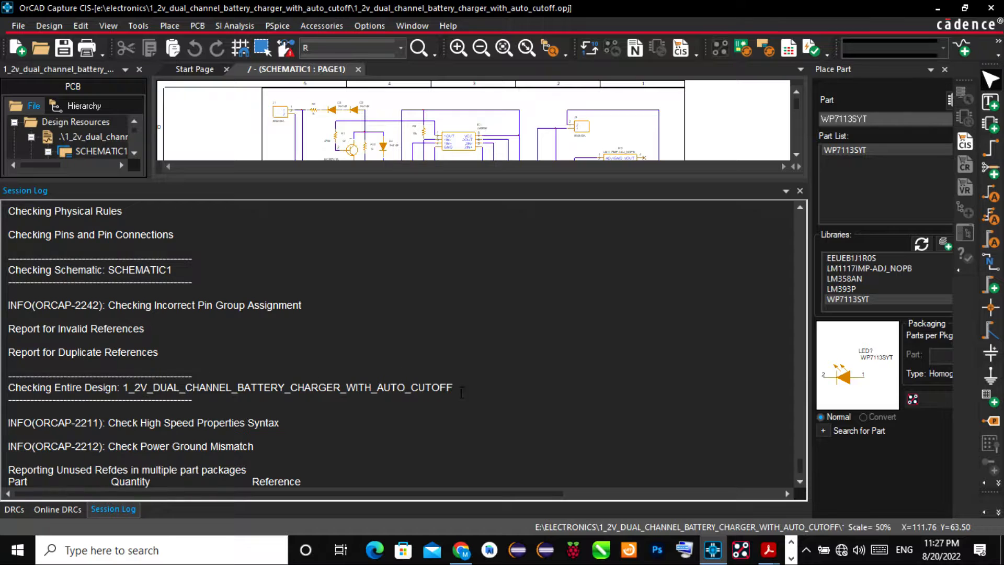
- Check the DRCs and Online DRCs lists for violations, and shrink the results pane to reveal the full schematic
scroll(515, 393, "down", 1)
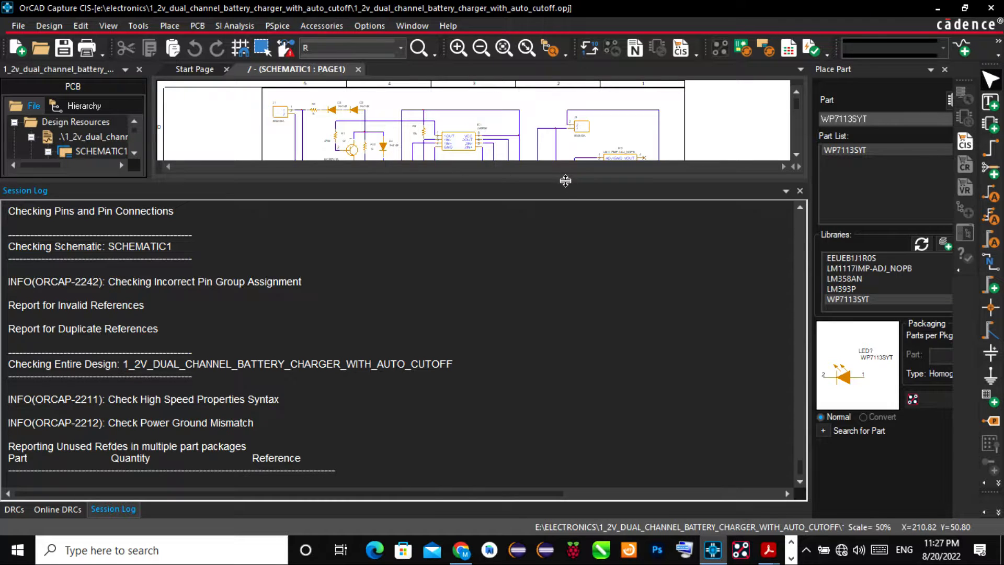
left_click(13, 509)
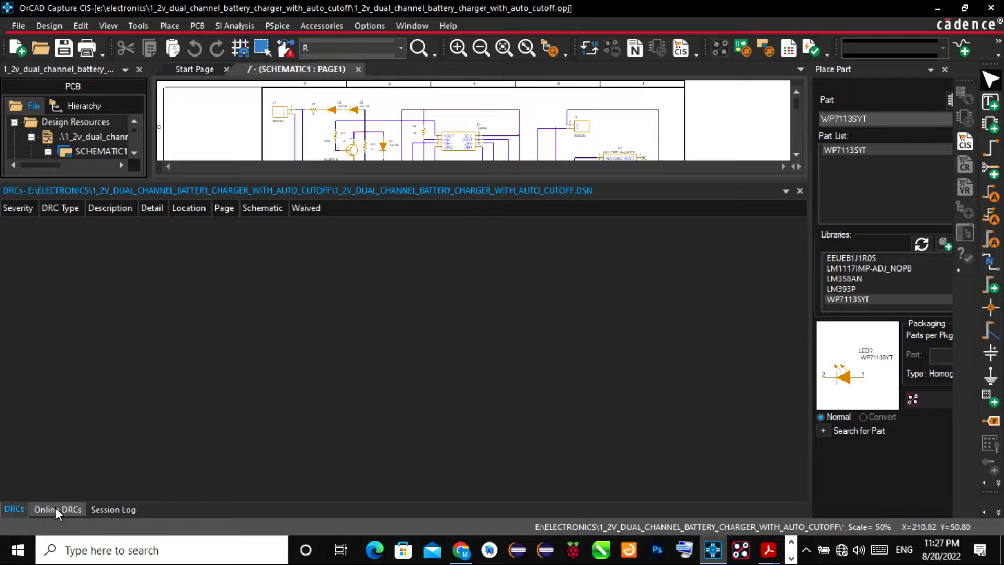
left_click(56, 510)
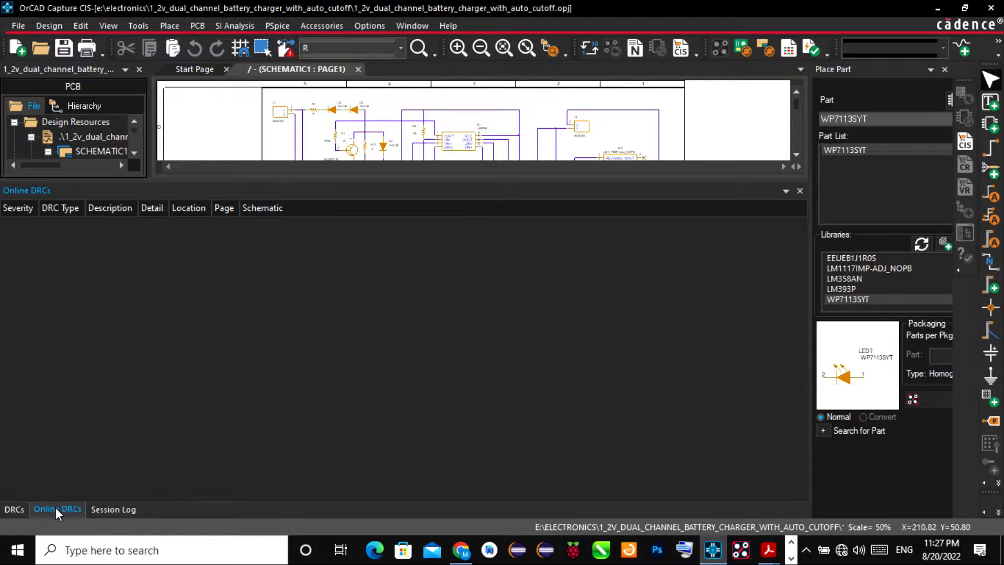
left_click(15, 509)
left_click_drag(378, 181, 399, 427)
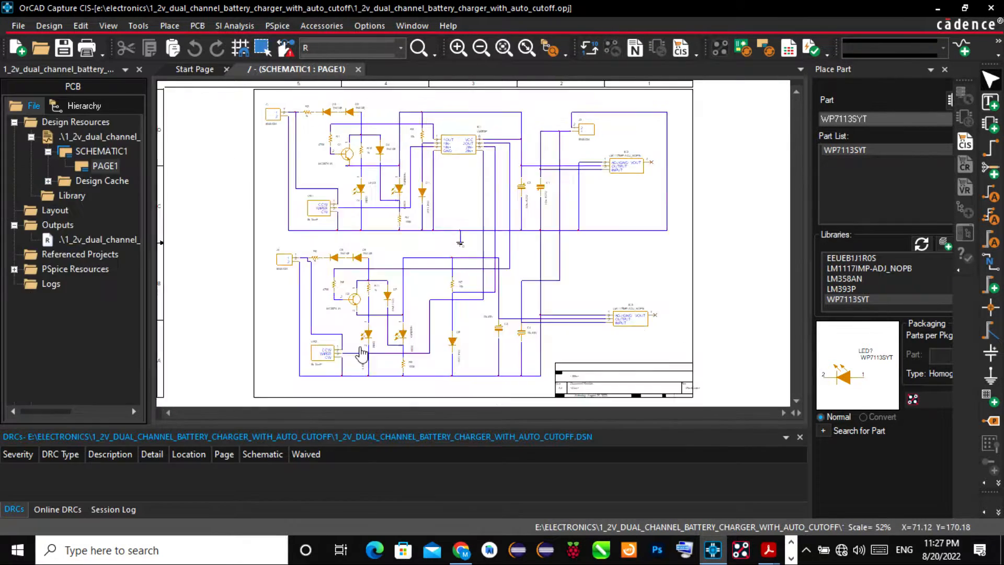
- Create a new PCB layout for the schematic, keeping the default allegro folder and board file name
left_click(186, 274)
left_click(193, 24)
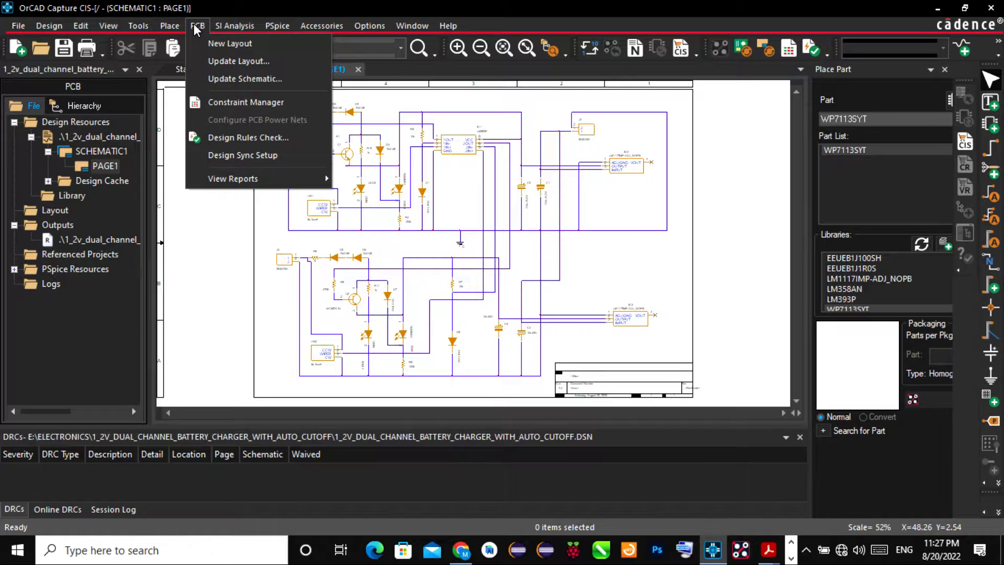
left_click(208, 46)
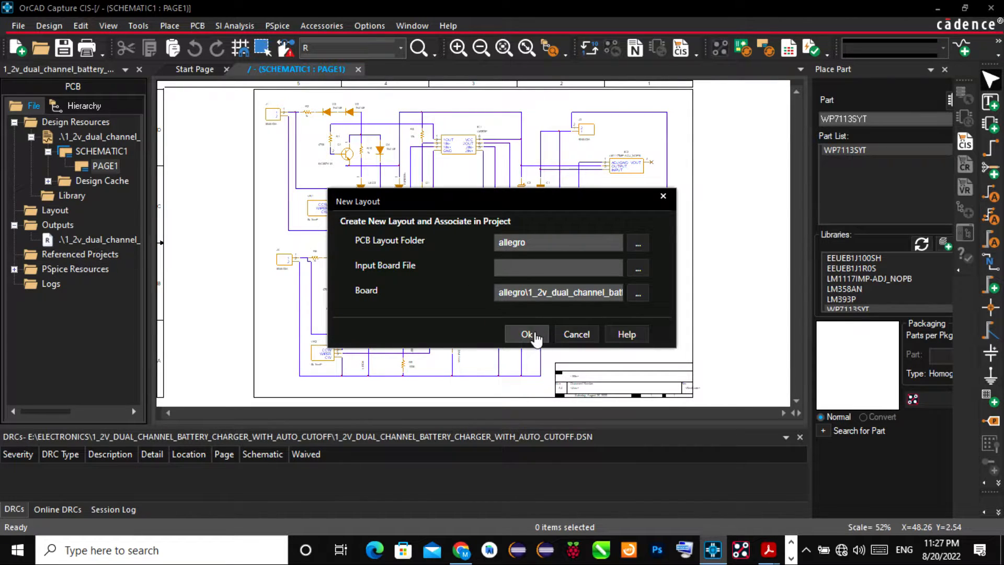
left_click(536, 337)
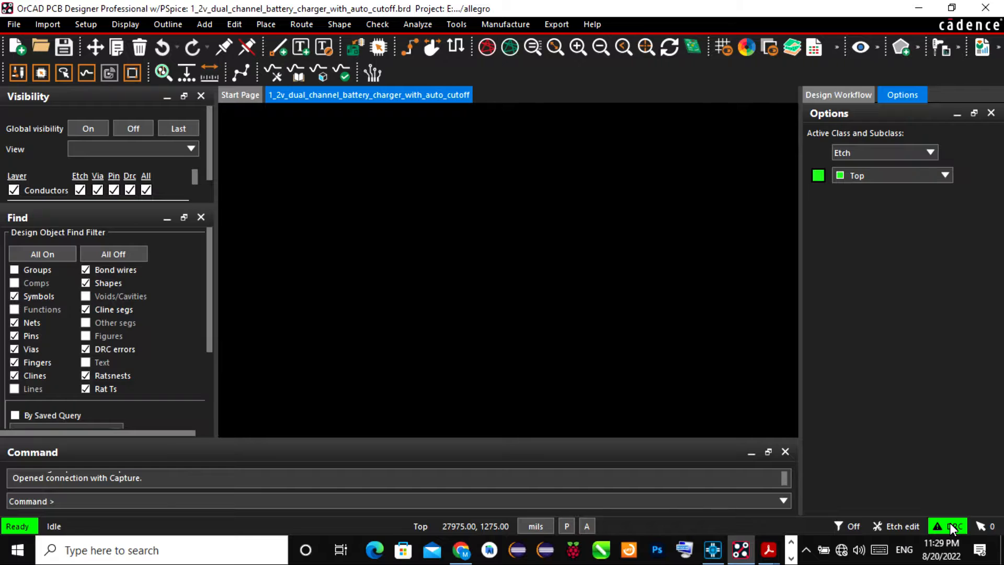
- Switch the layout to Placement edit mode and set the design's user units to Millimeter, accepting the round-off notice
left_click(900, 530)
left_click(921, 456)
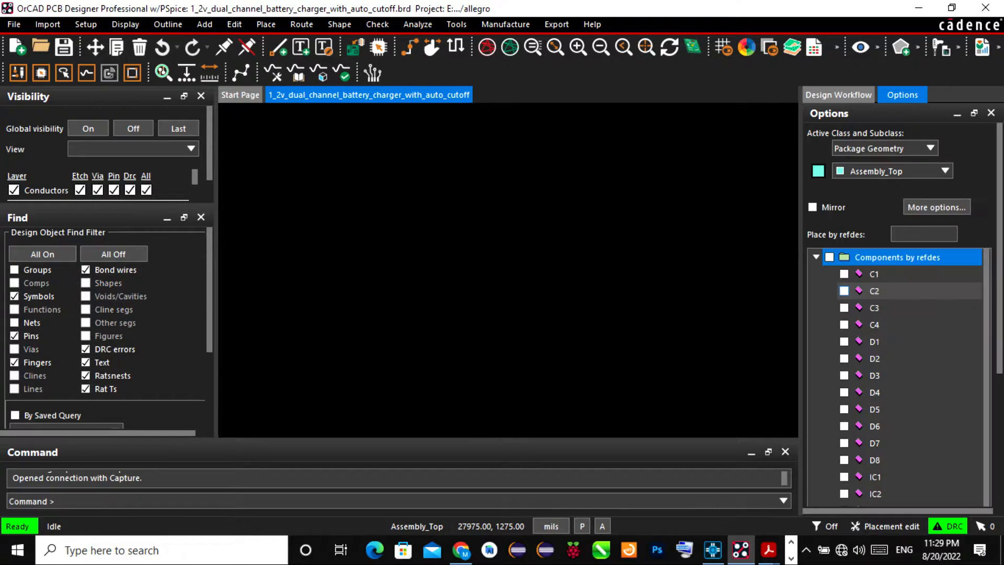
left_click(86, 24)
left_click(107, 57)
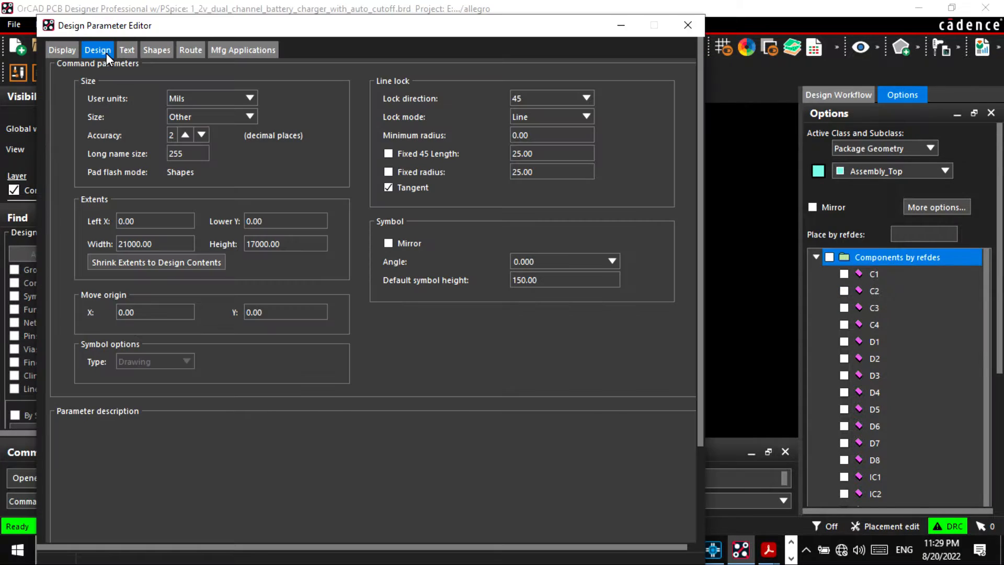
left_click(228, 104)
left_click(221, 136)
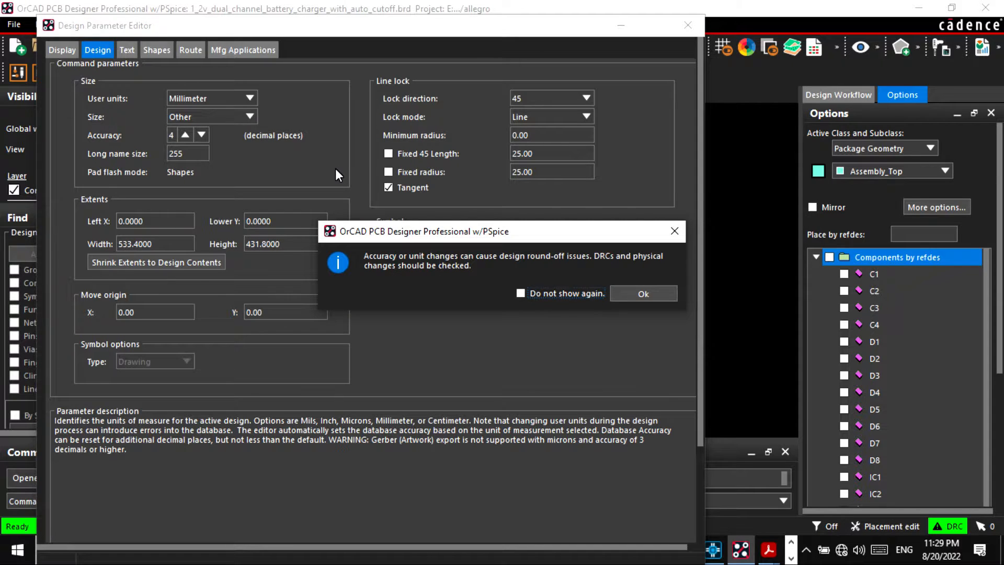
key("Return")
- Set the drawing size to A4 with Left X and Lower Y extents of -100, and apply the design parameters
left_click(250, 116)
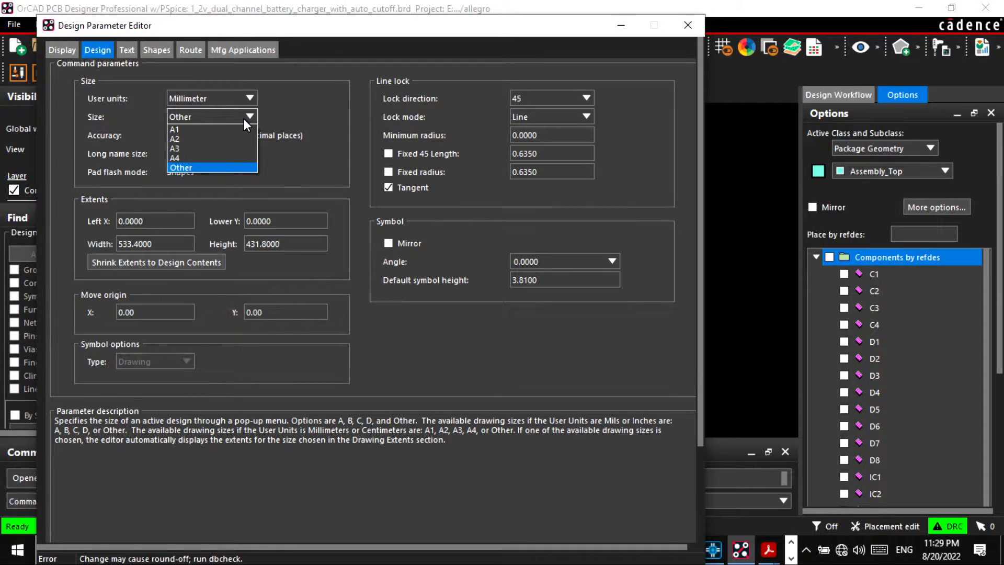
left_click(246, 158)
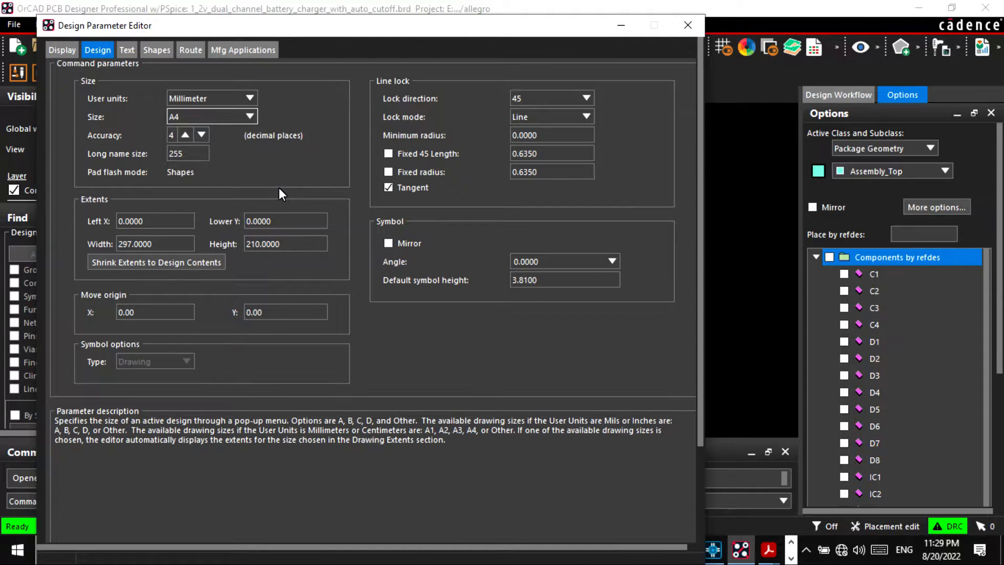
double_click(174, 222)
type("-1")
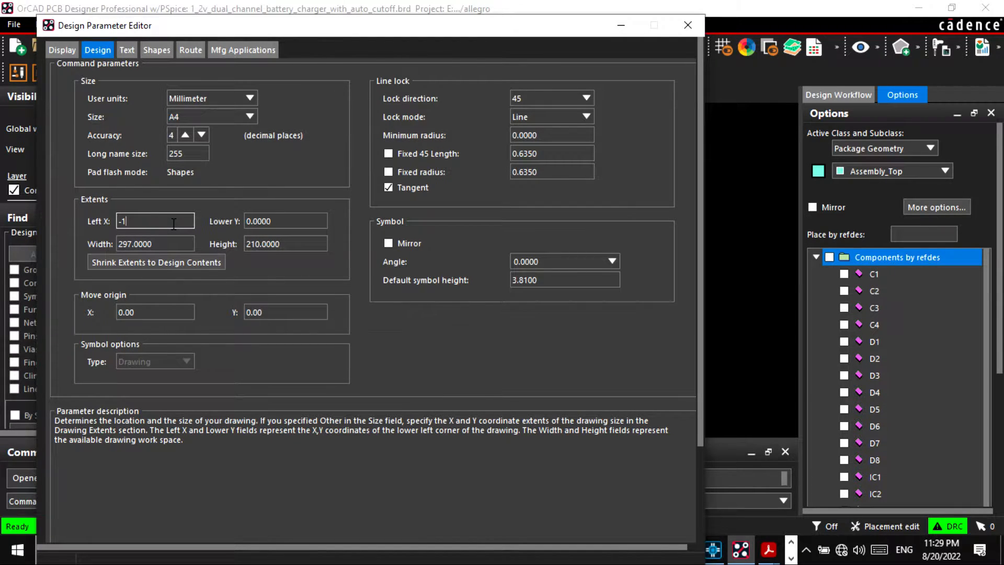
type("00")
key("Tab")
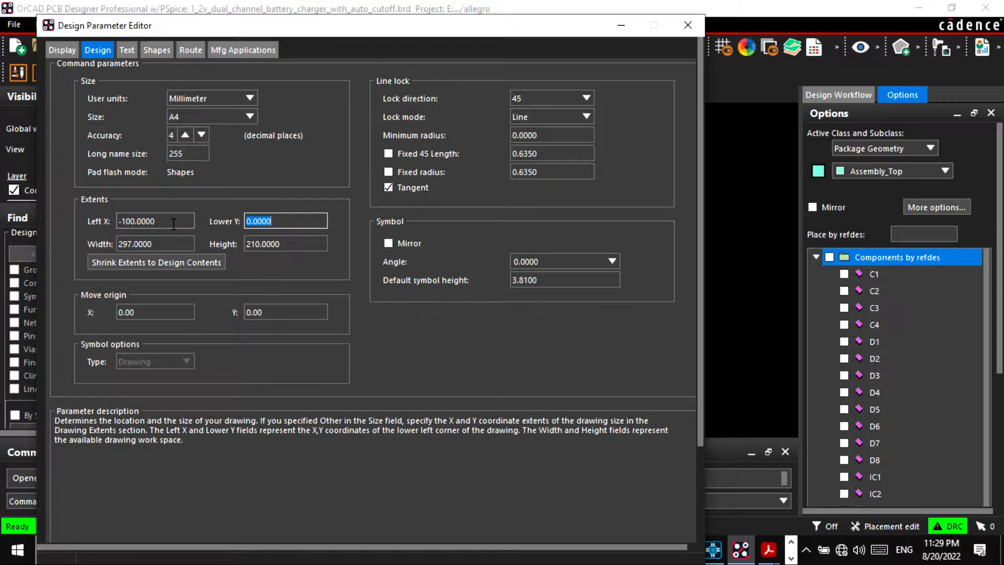
type("-100")
key("Tab")
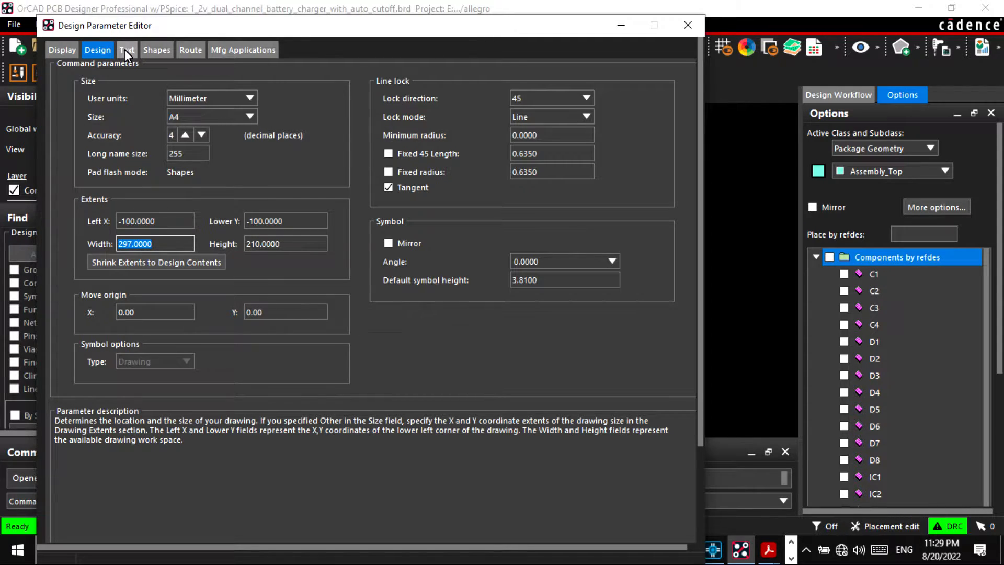
scroll(247, 353, "down", 3)
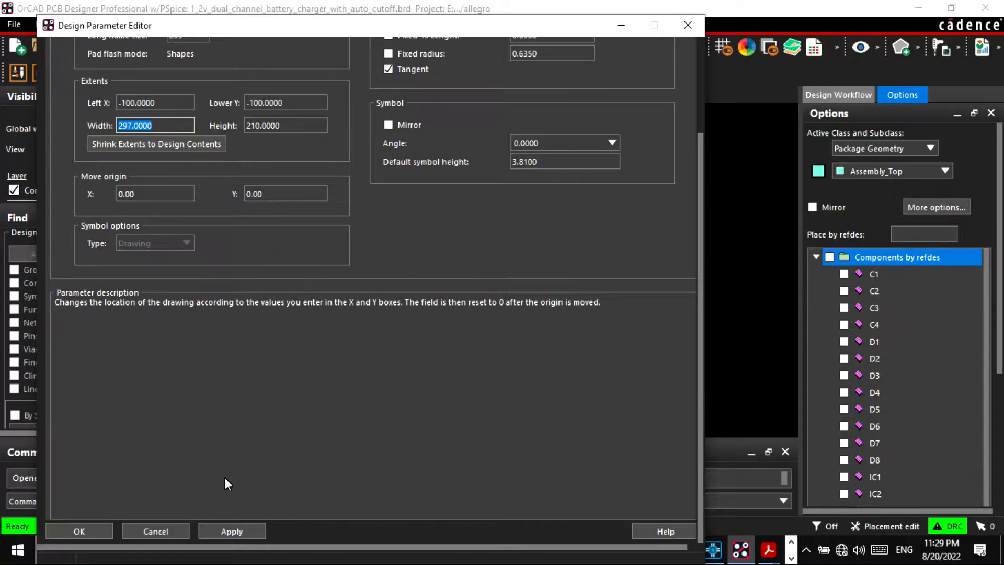
left_click(232, 530)
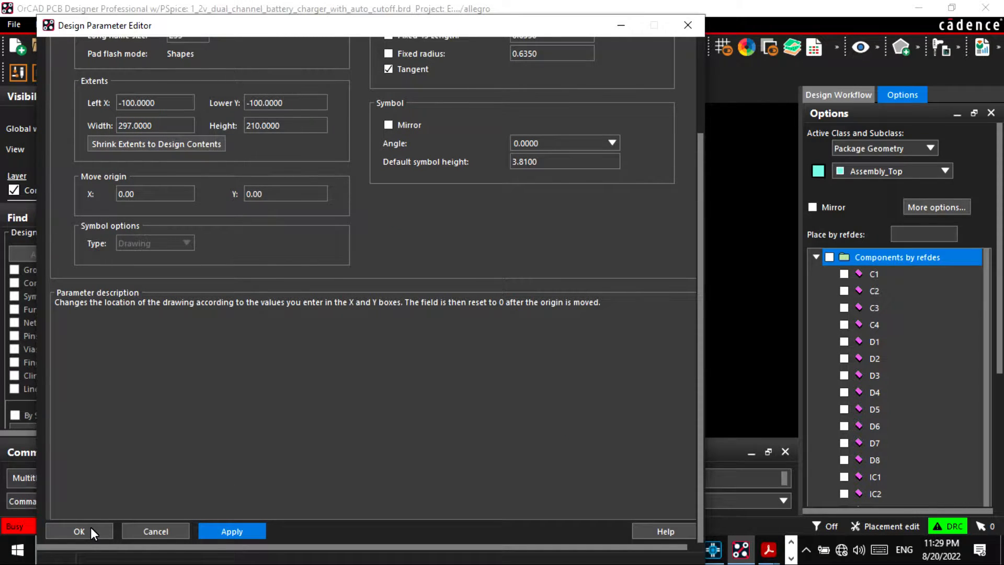
left_click(90, 528)
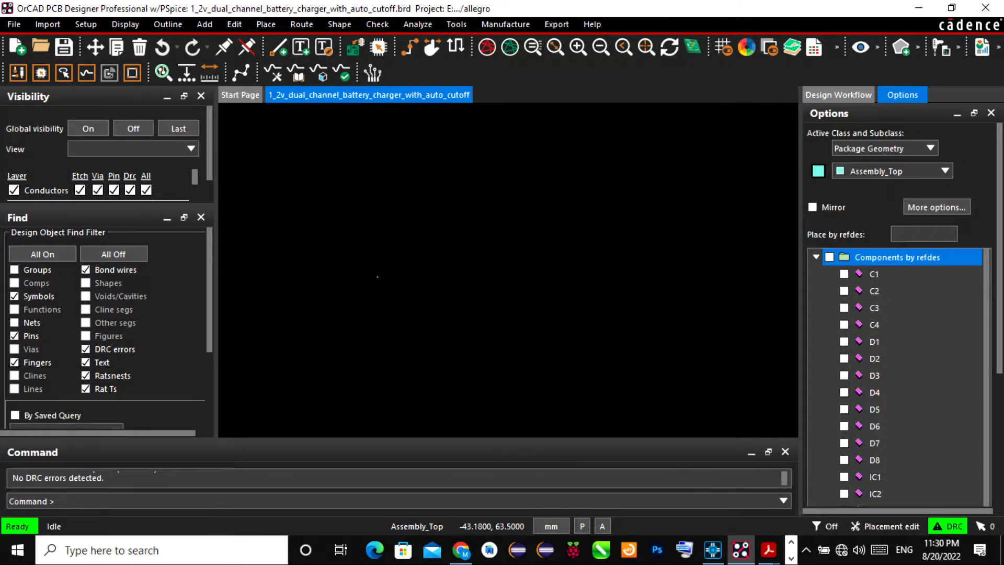
- Open the grid definition and set the Non-Etch grid spacing to 0.5 mm in both x and y
right_click(308, 179)
mouse_move(346, 186)
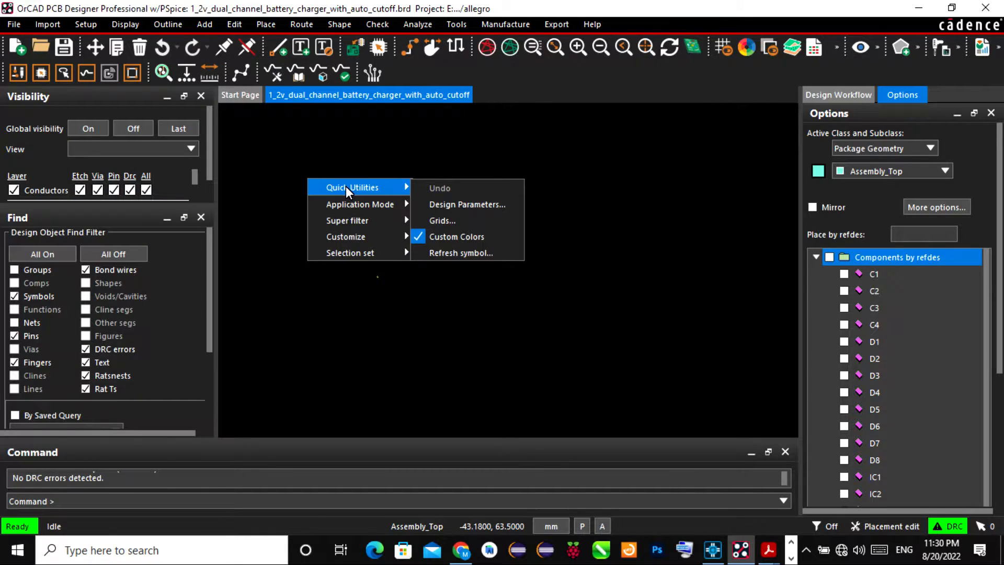
left_click(443, 221)
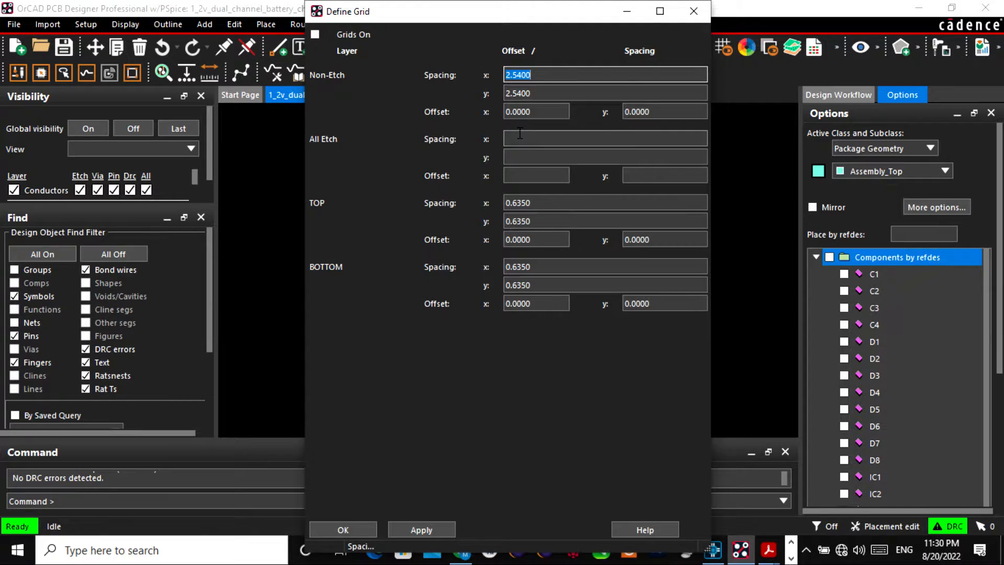
type("0.5")
key("Tab")
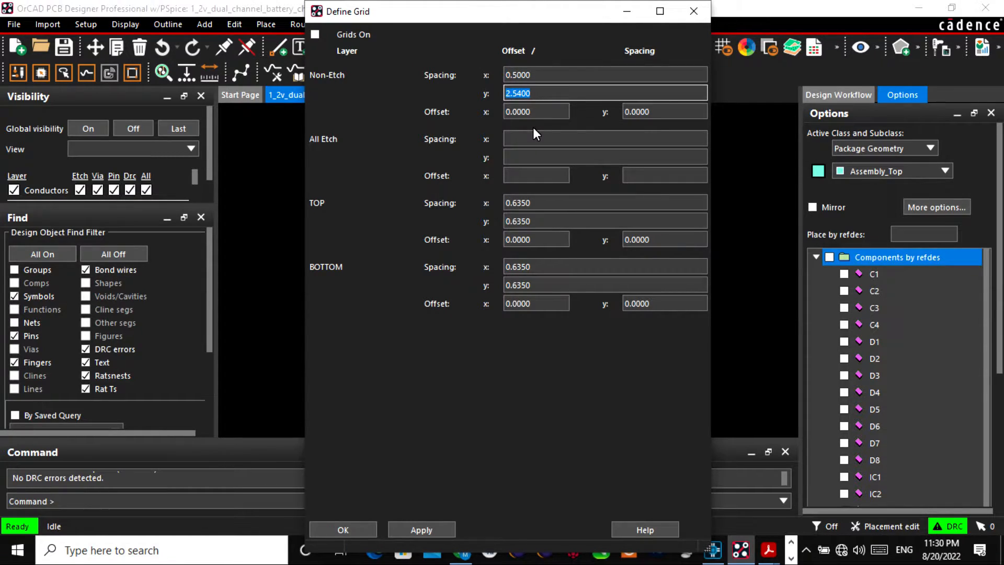
type("0.5")
key("Tab")
- Set the All Etch grid spacing to 0.5 mm in x and y, and apply the grid settings
key("Tab")
key("Tab")
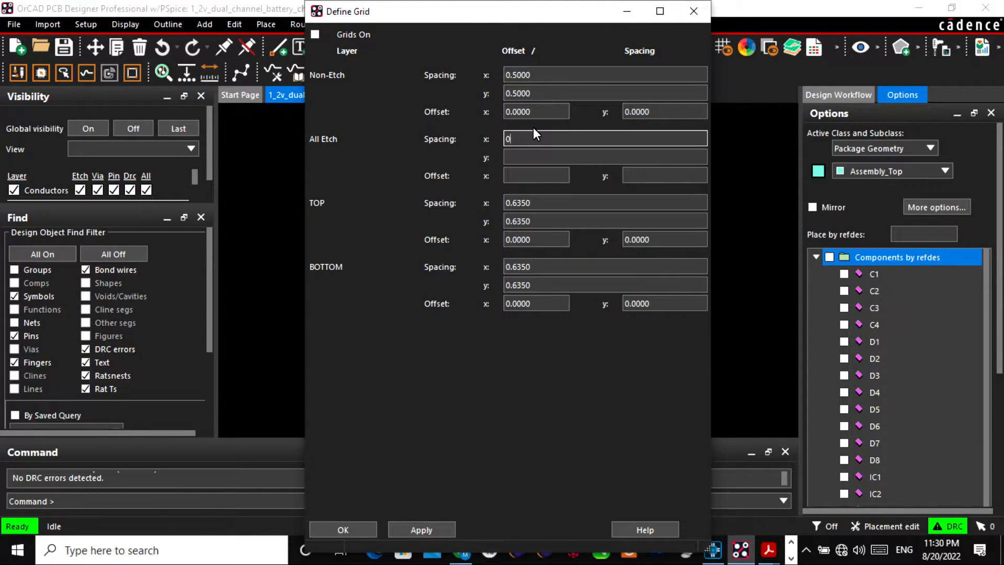
key("Tab")
type("0.5")
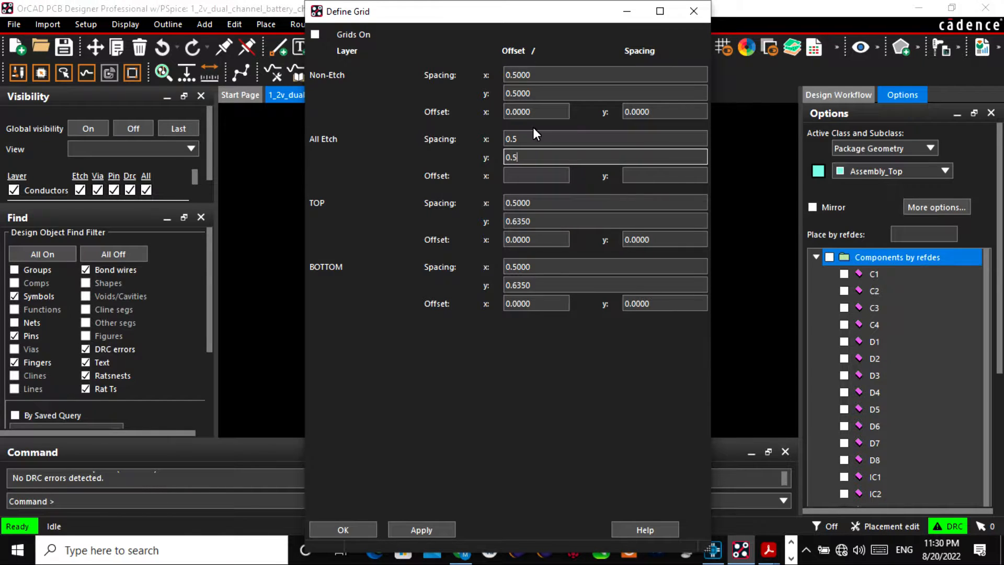
key("Tab")
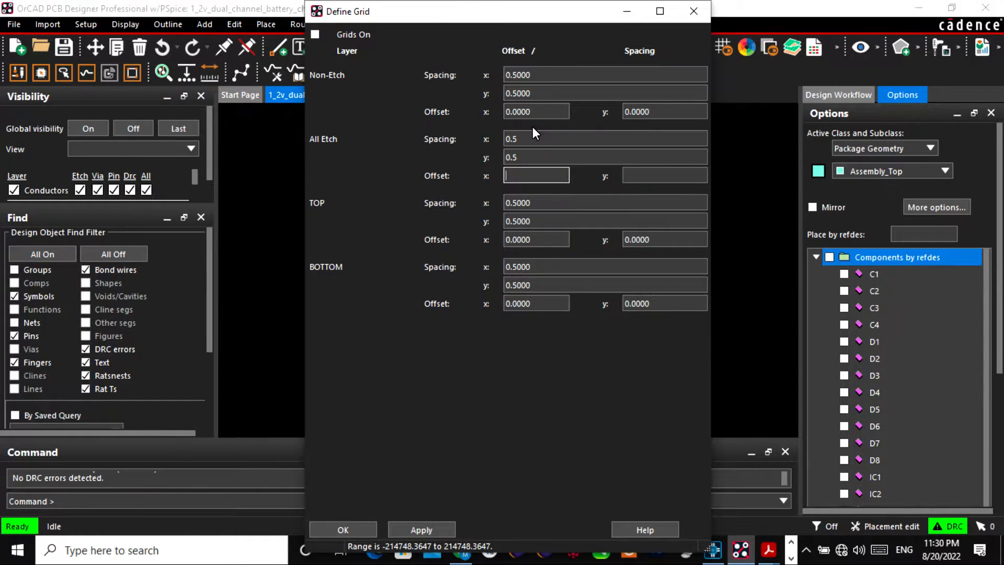
left_click(423, 529)
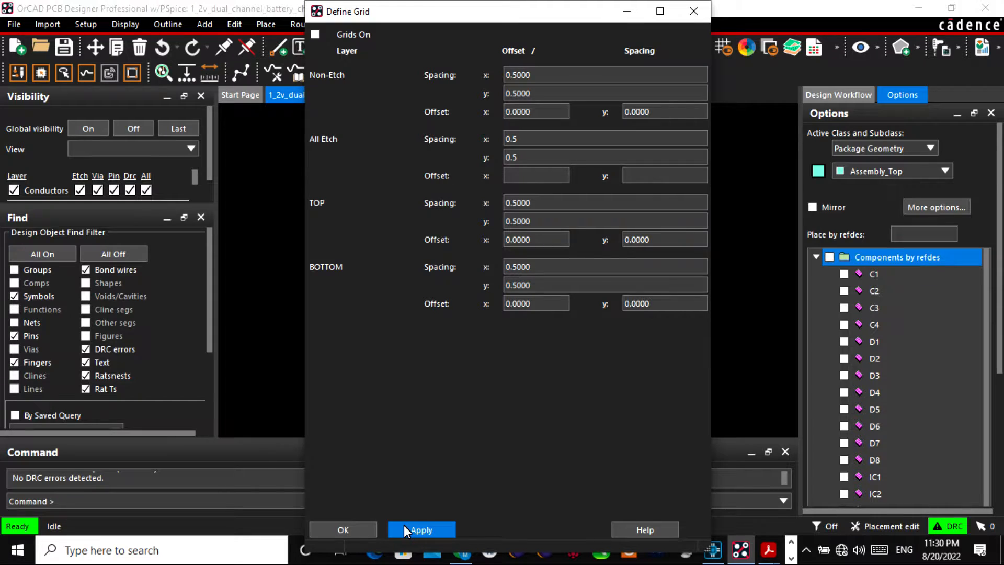
left_click(357, 528)
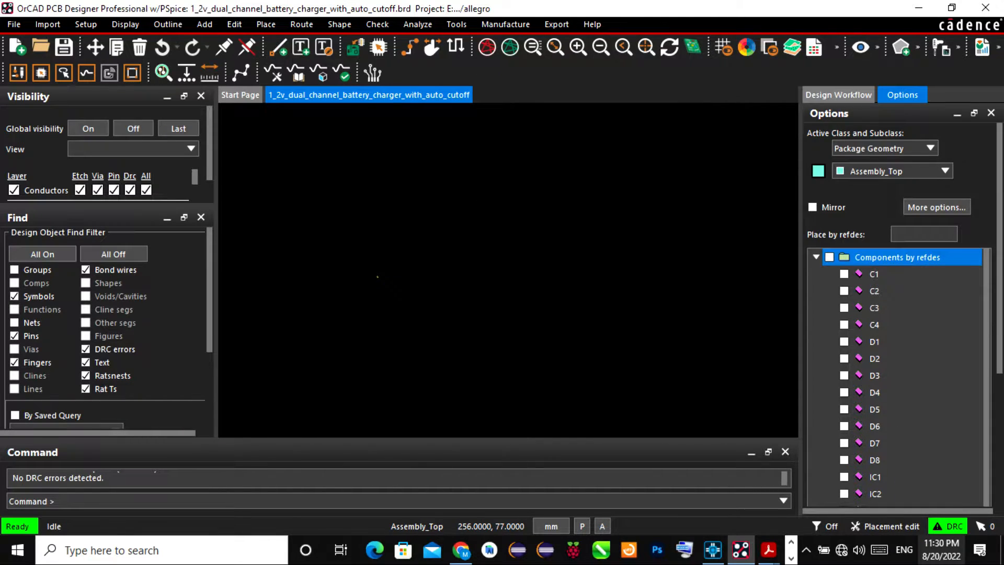
- Switch to General edit mode and set up a rectangle shape on the Board Geometry class, Design_Outline subclass
left_click(898, 527)
left_click(922, 435)
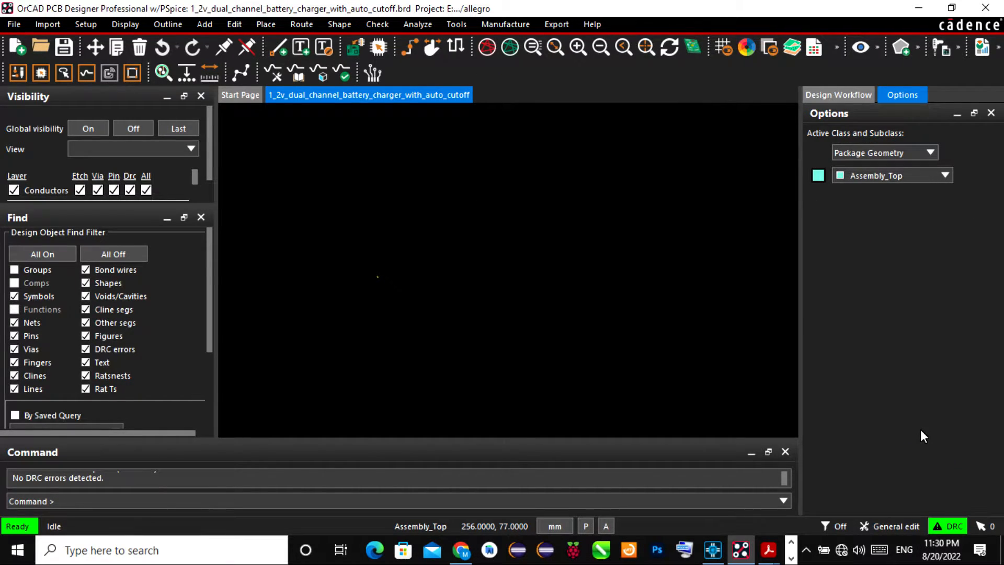
left_click(917, 50)
left_click(898, 49)
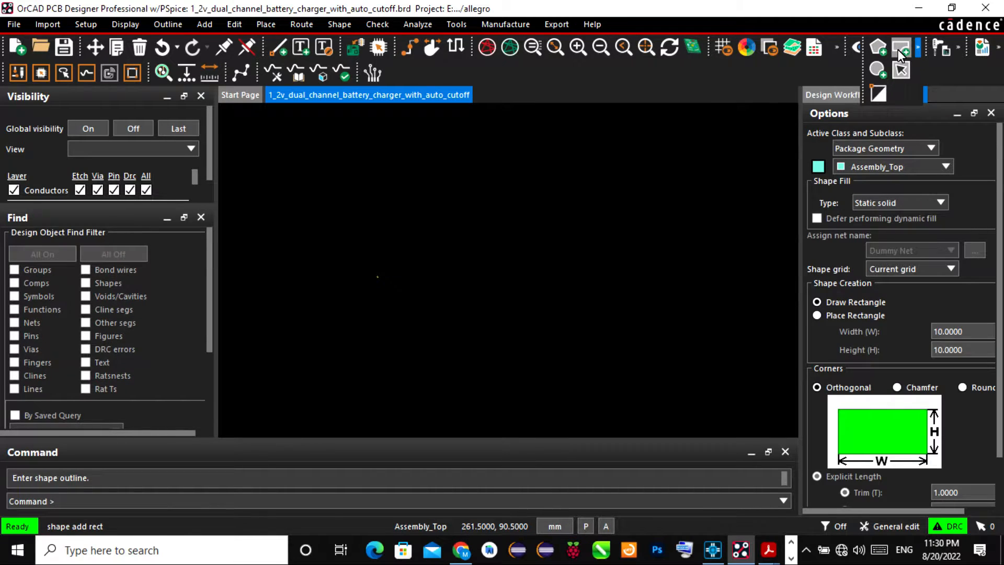
left_click(940, 204)
left_click(917, 149)
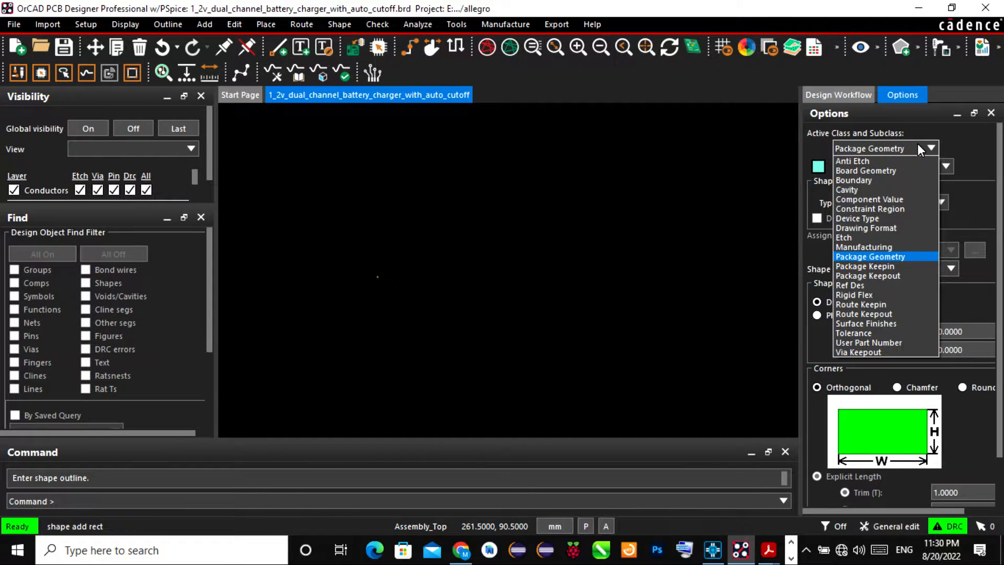
left_click(888, 171)
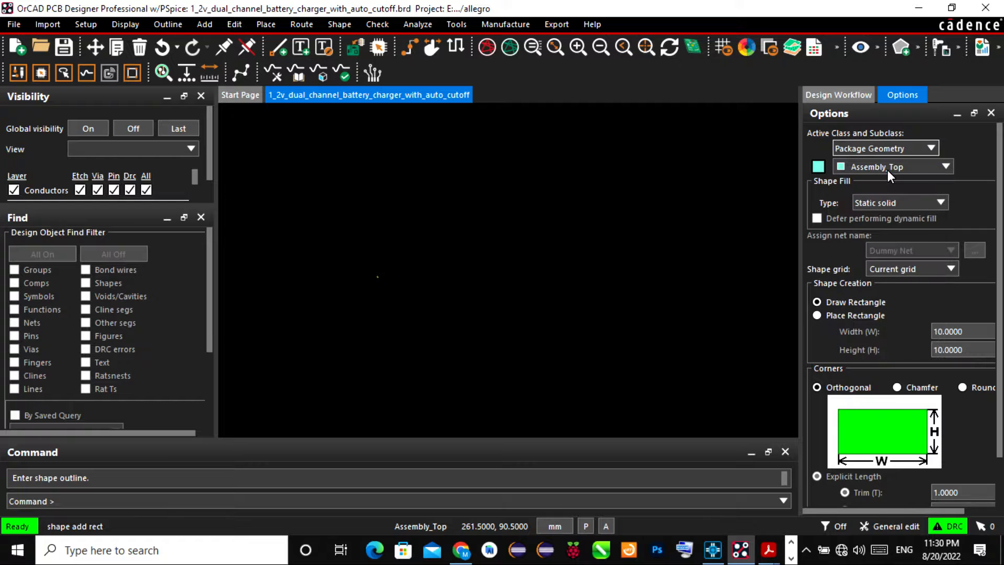
left_click(916, 167)
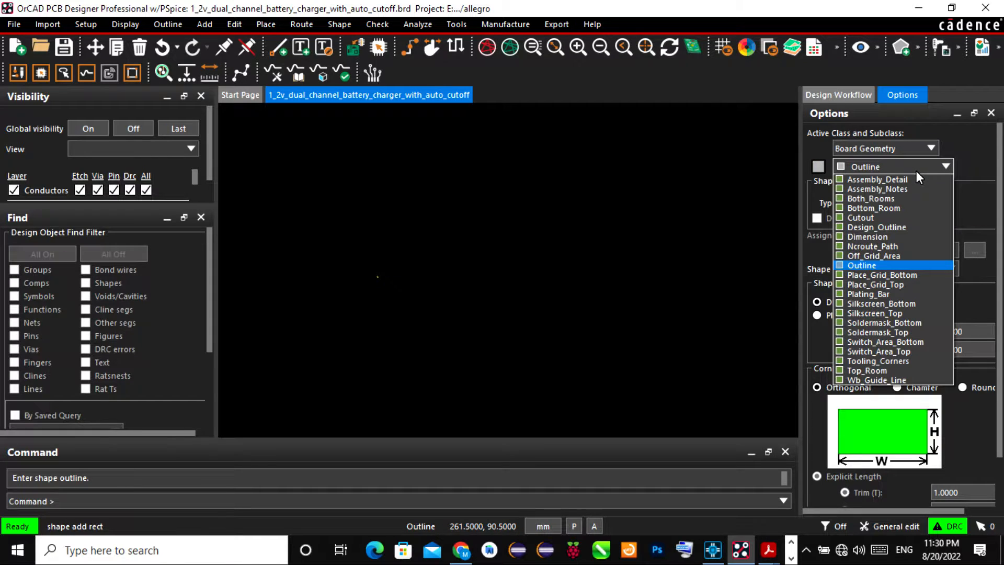
left_click(895, 227)
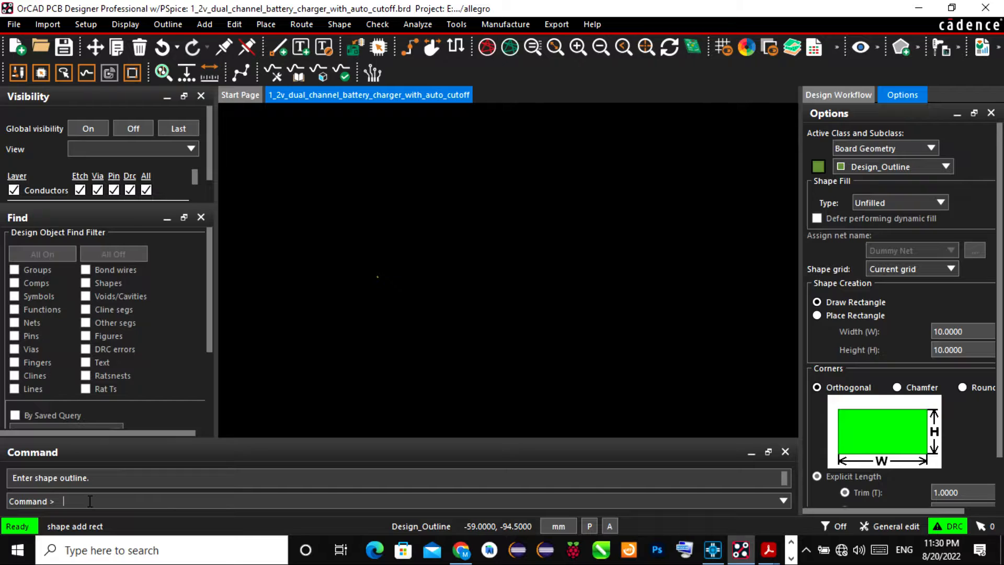
- Draw the rectangular board outline from the origin (0, 0) to about (139, 61) mm and finish the shape
type("x")
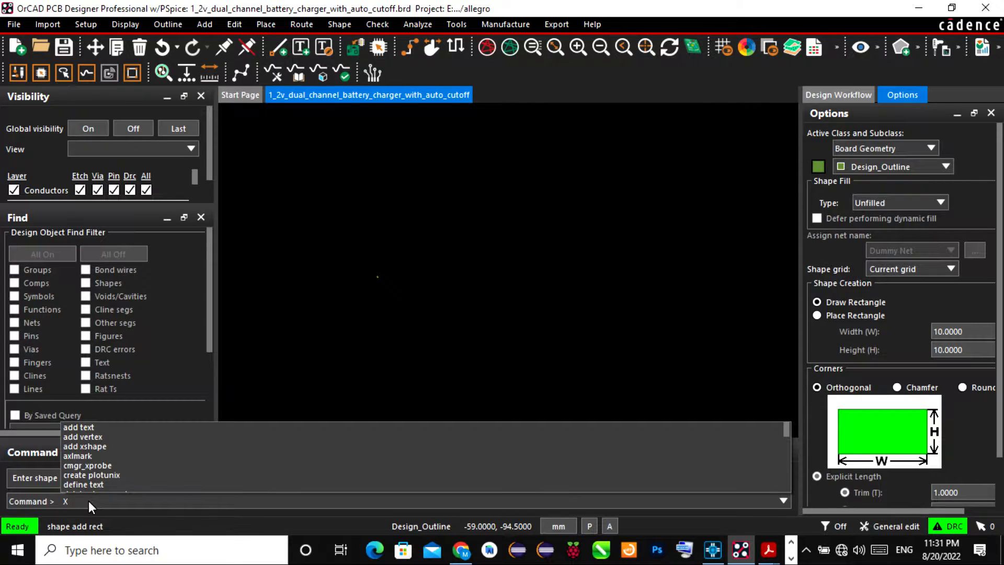
key("BackSpace")
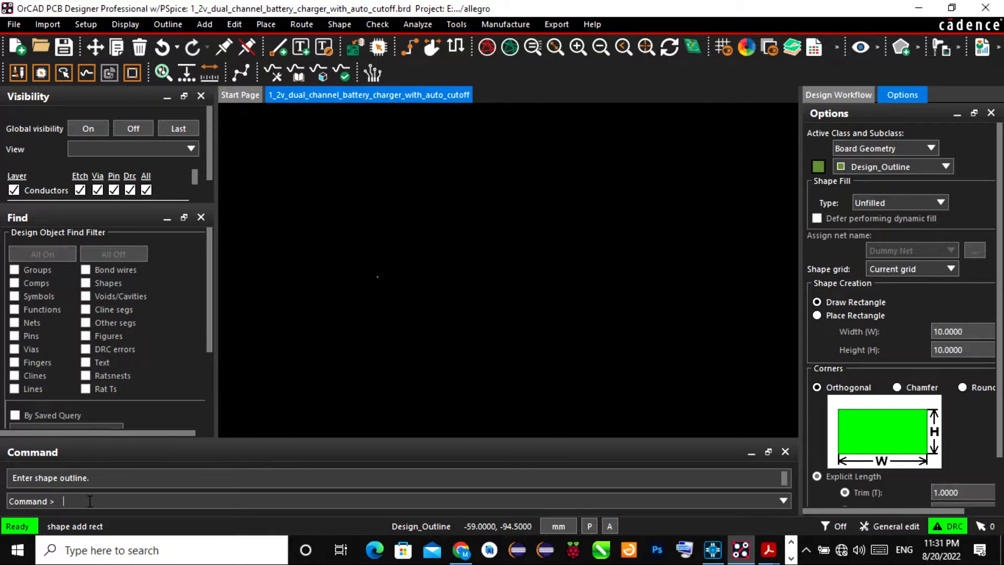
type("x 0 0")
key("Return")
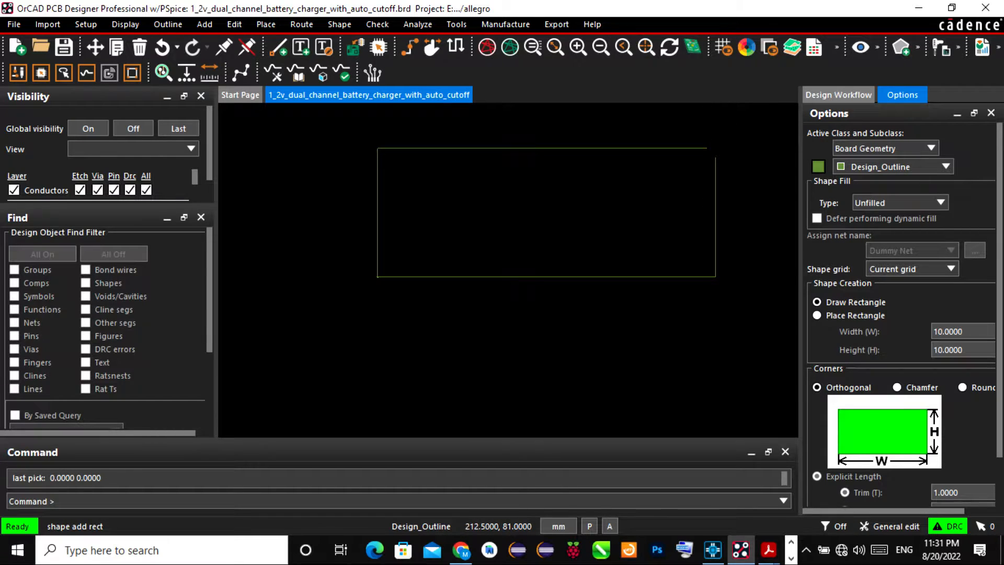
left_click(716, 149)
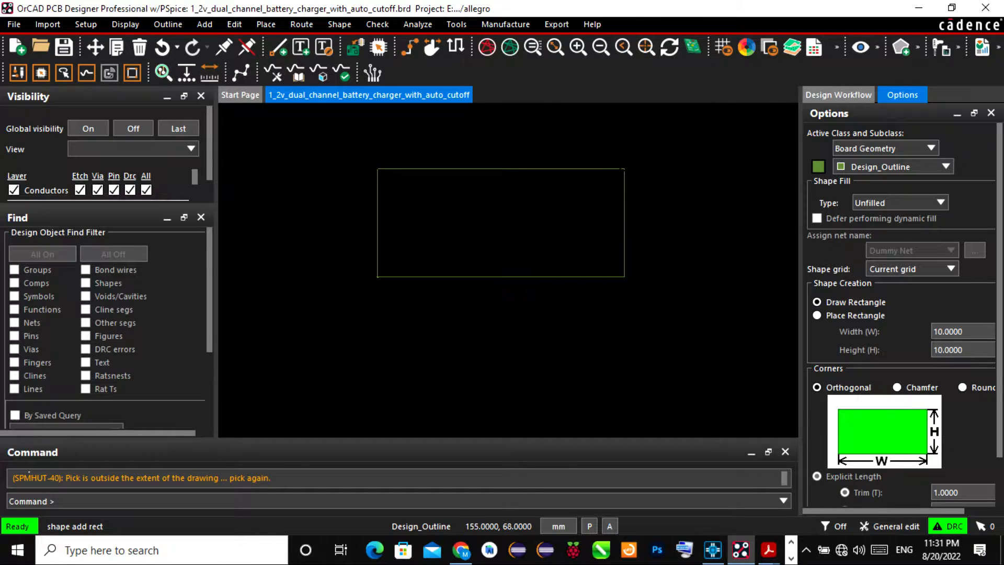
left_click(599, 180)
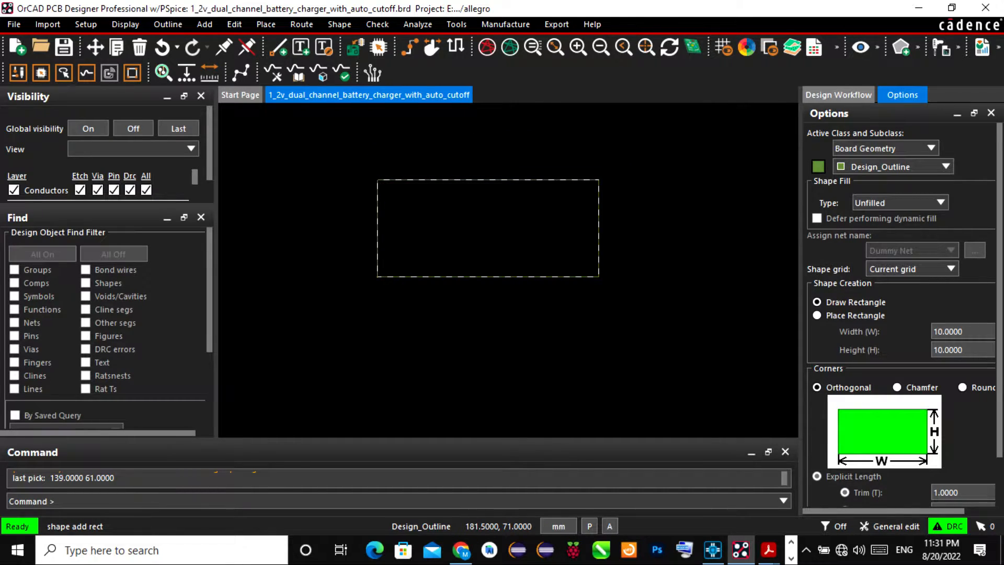
right_click(640, 204)
left_click(644, 207)
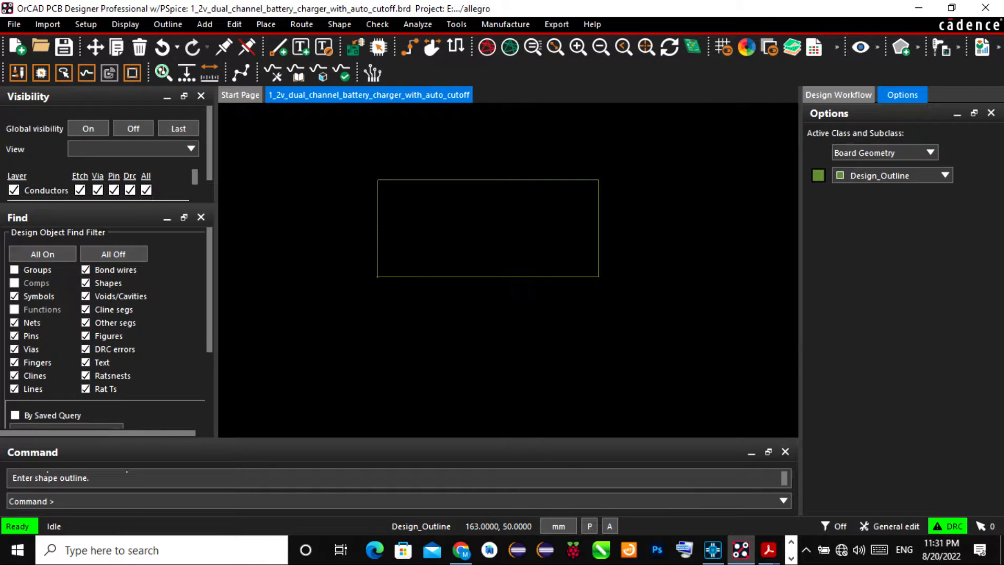
- Switch to Placement edit mode and place component IC1 near the centre of the board outline
left_click(889, 526)
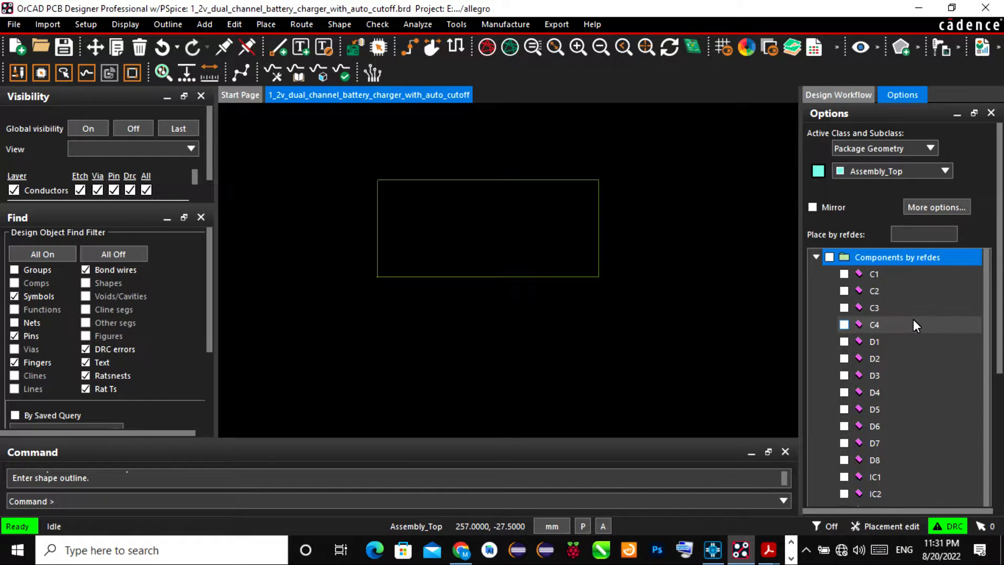
scroll(921, 330, "down", 2)
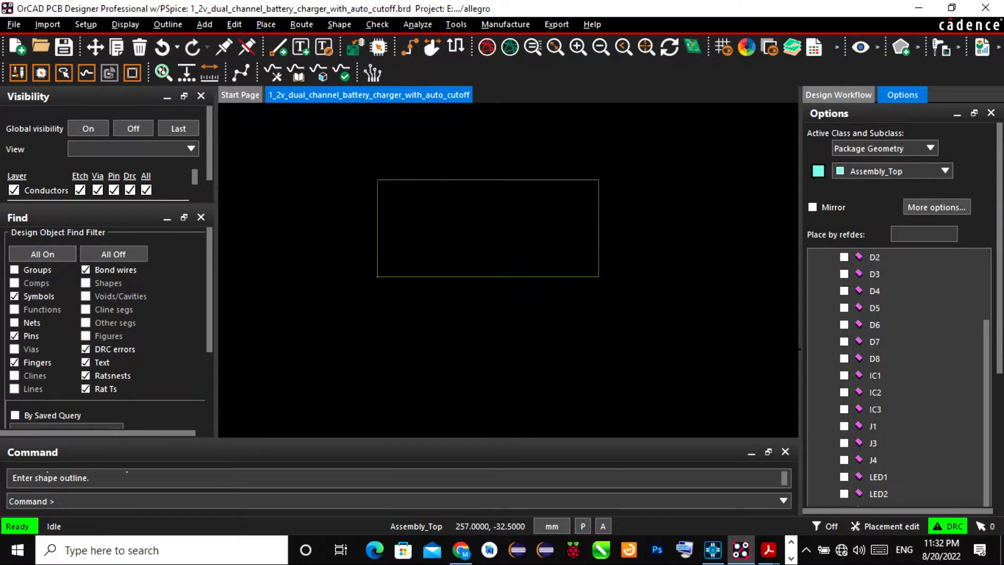
left_click(844, 375)
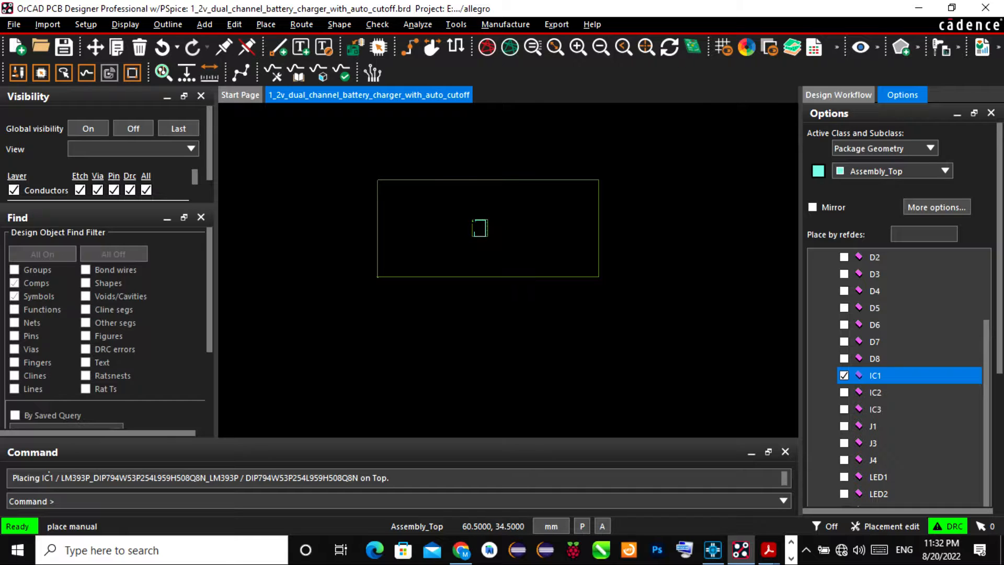
left_click(478, 221)
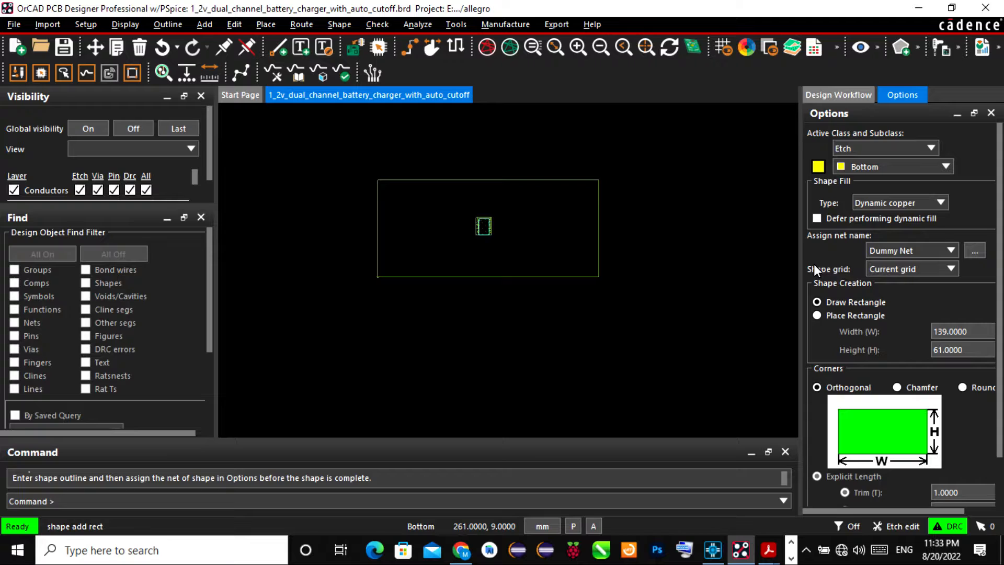
- Assign net 0 to the Bottom etch dynamic copper rectangle and draw it from (0, 0) to (139, 61) mm, covering the board outline
left_click(968, 249)
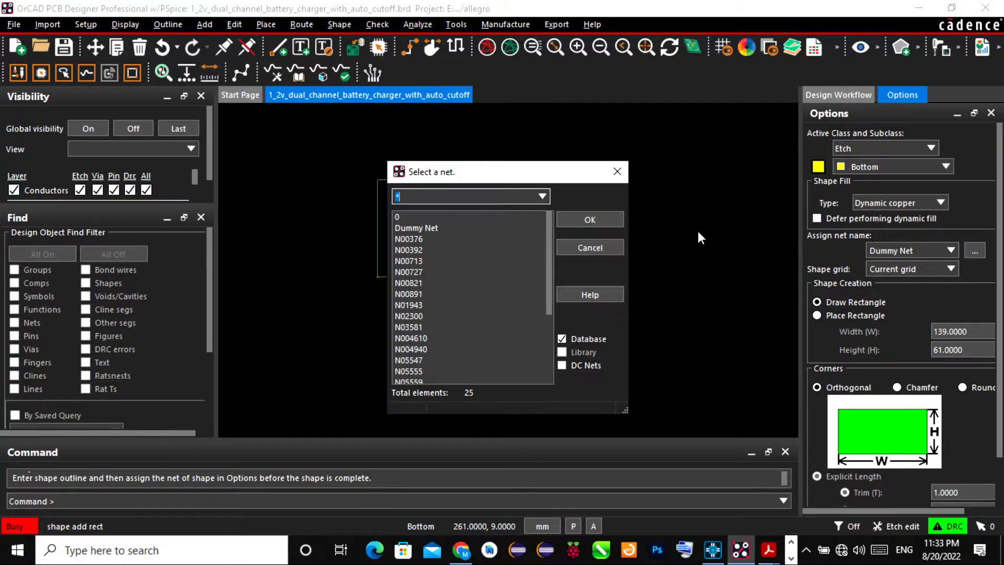
left_click(481, 217)
left_click(573, 218)
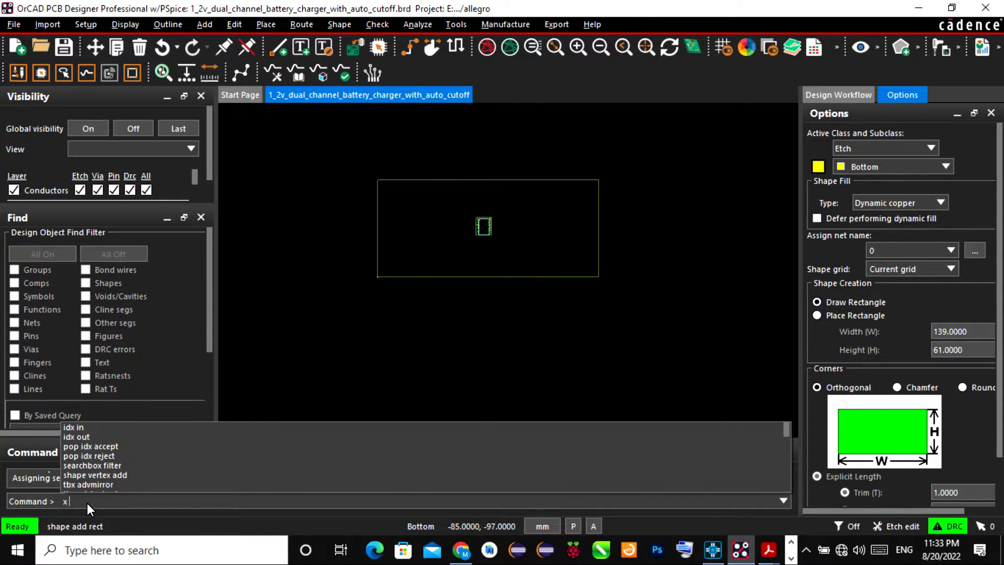
type("x 0 0")
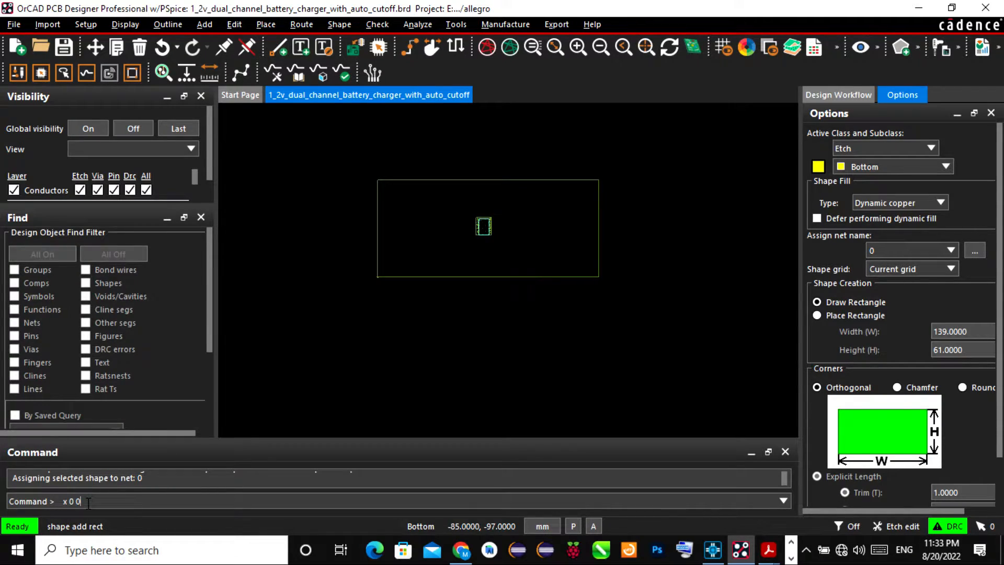
key("Return")
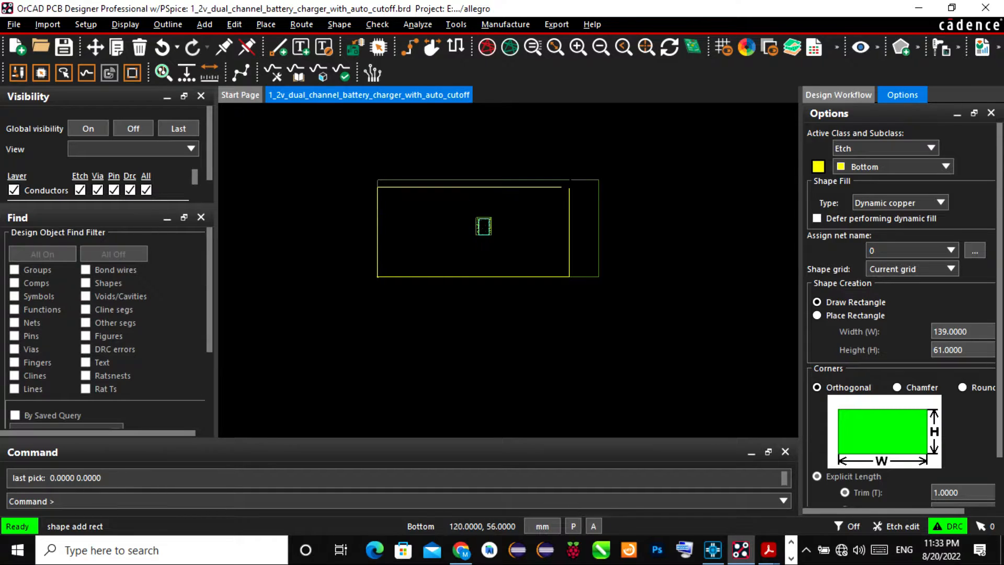
scroll(591, 184, "up", 2)
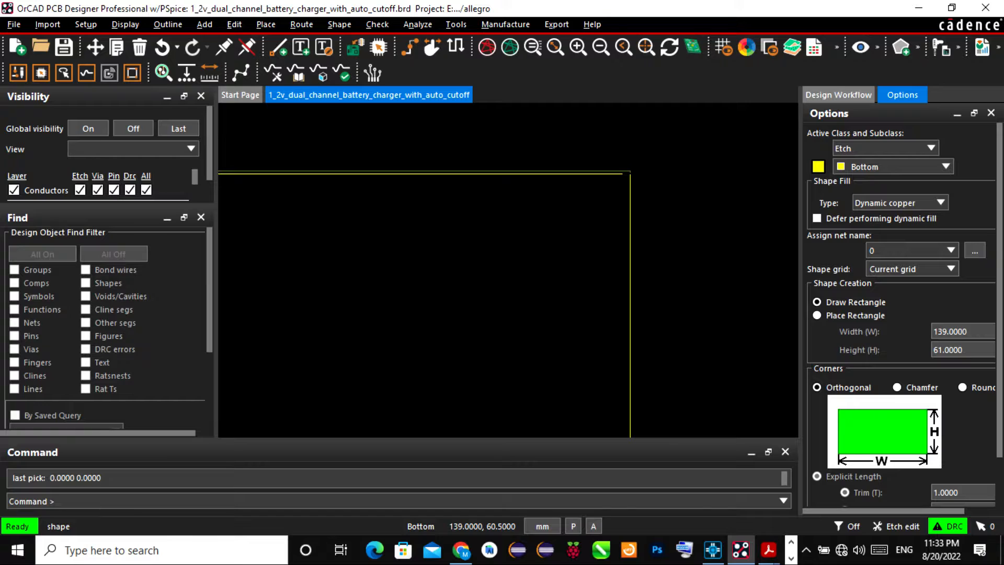
left_click(630, 171)
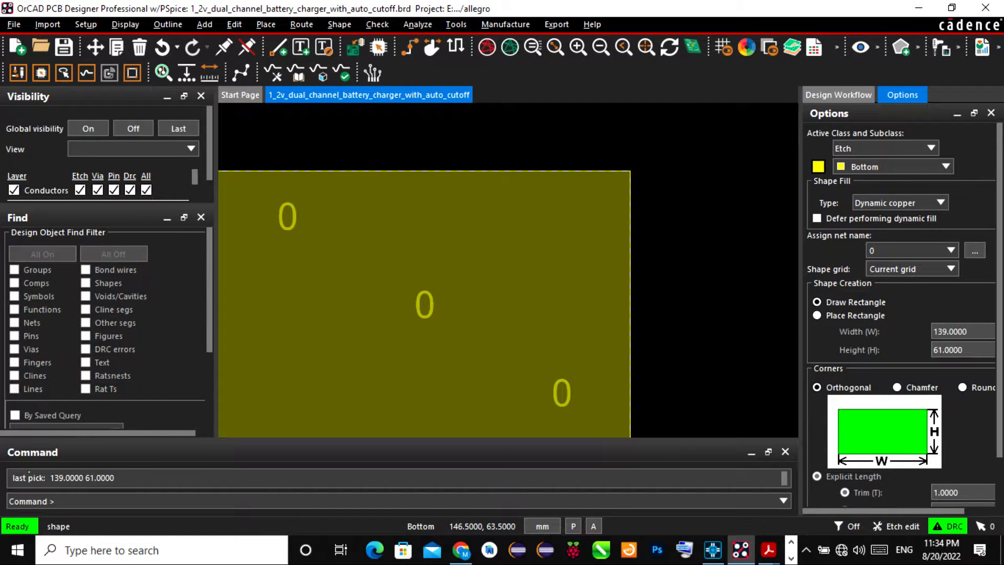
- Inspect the bottom copper around IC1's pads and finish the shape
scroll(477, 226, "up", 3)
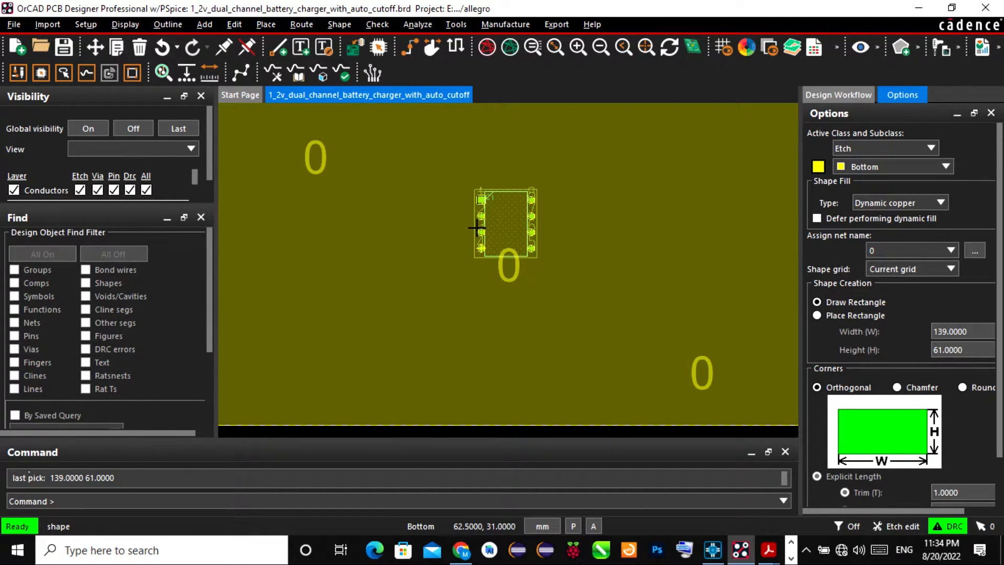
scroll(525, 196, "up", 2)
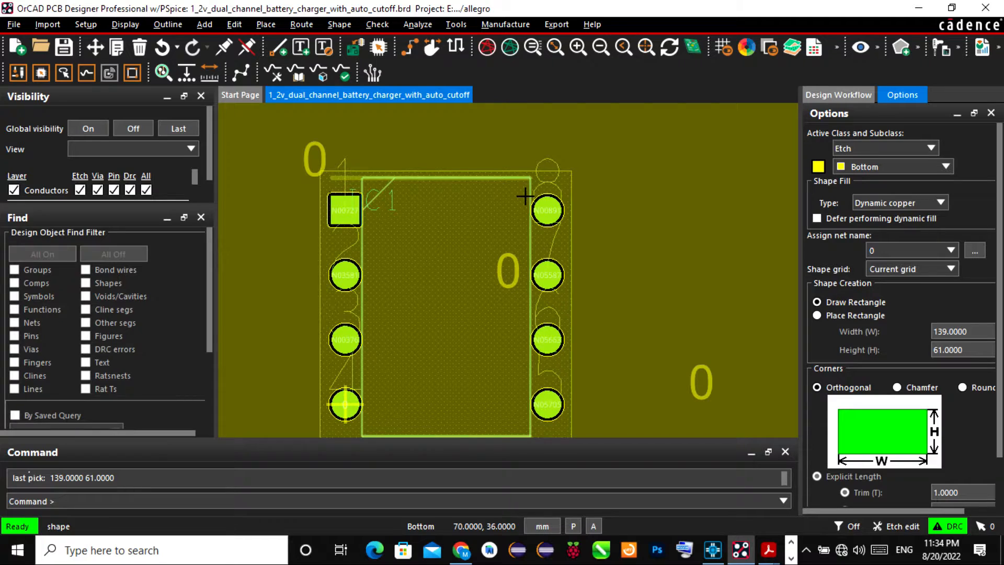
scroll(359, 392, "up", 3)
scroll(359, 393, "down", 3)
scroll(340, 421, "up", 2)
scroll(340, 421, "down", 2)
scroll(418, 371, "down", 3)
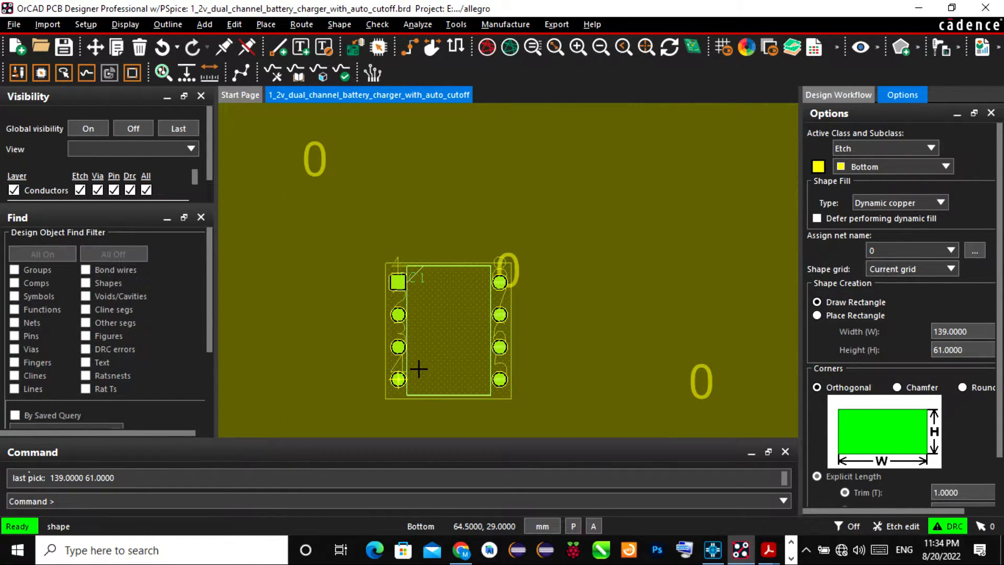
scroll(592, 298, "down", 3)
right_click(617, 150)
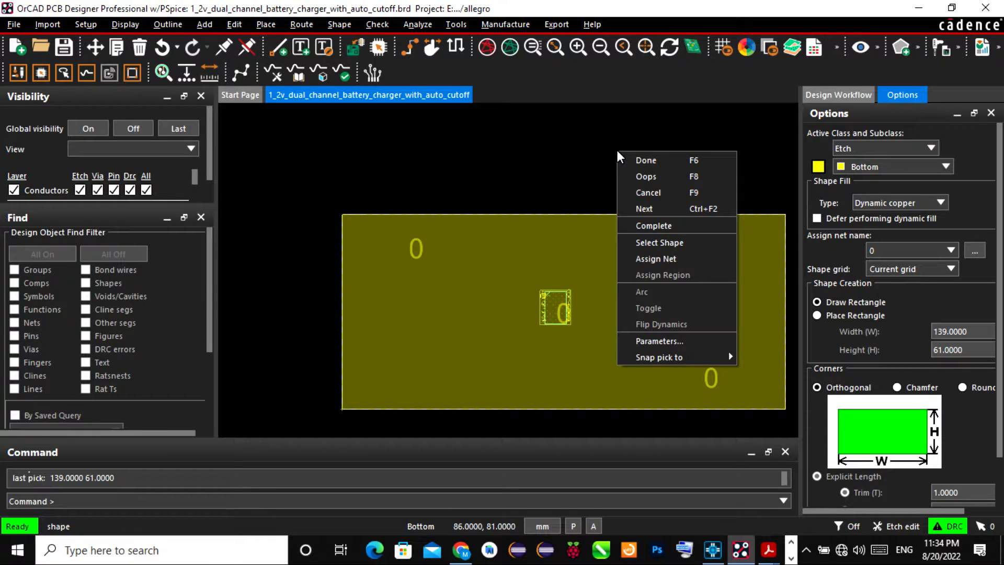
left_click(630, 159)
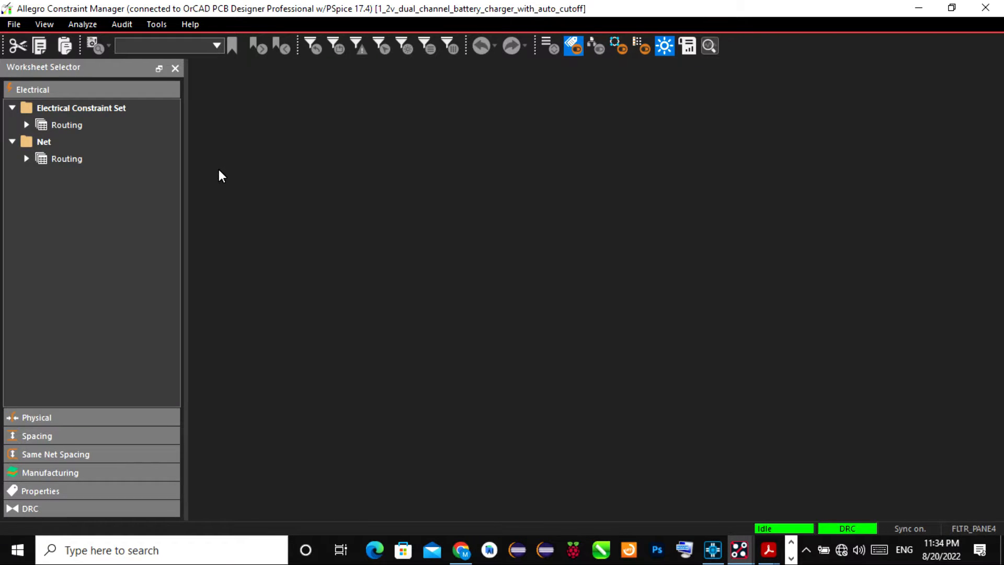
- Set the minimum line width, minimum neck width and minimum BB via stagger of the DEFAULT physical constraint set to 0.5 mm
left_click(42, 418)
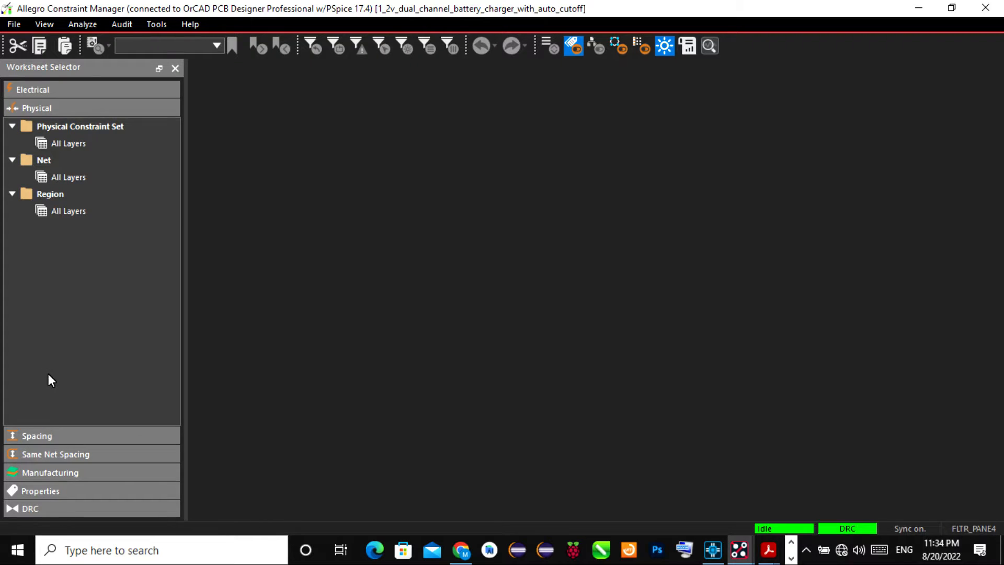
left_click(59, 137)
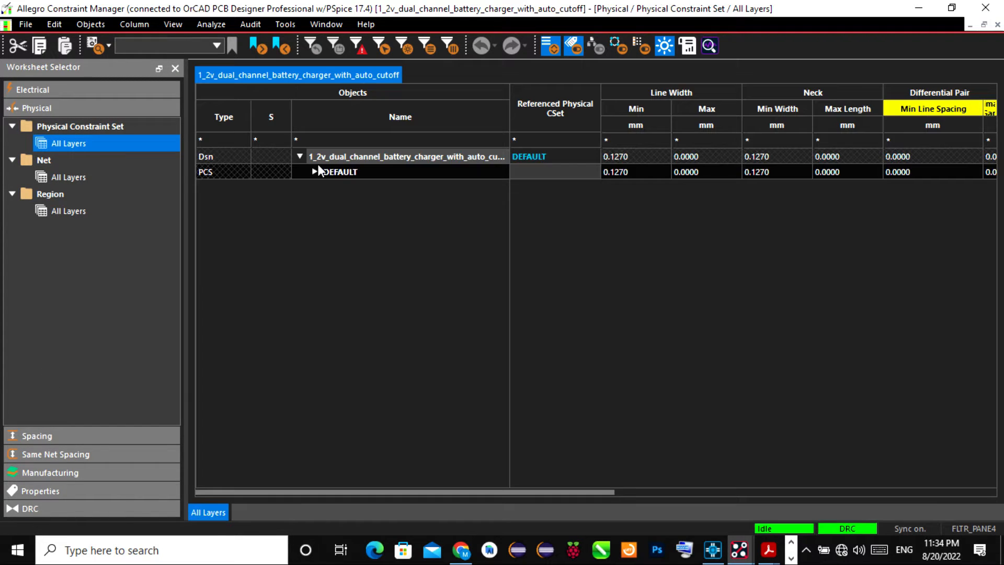
double_click(607, 172)
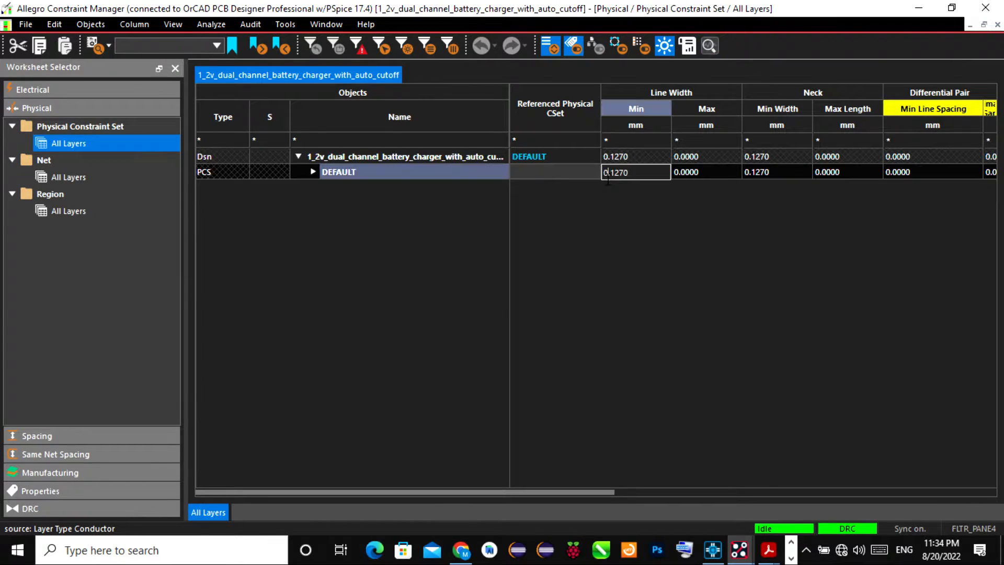
left_click_drag(477, 493, 540, 491)
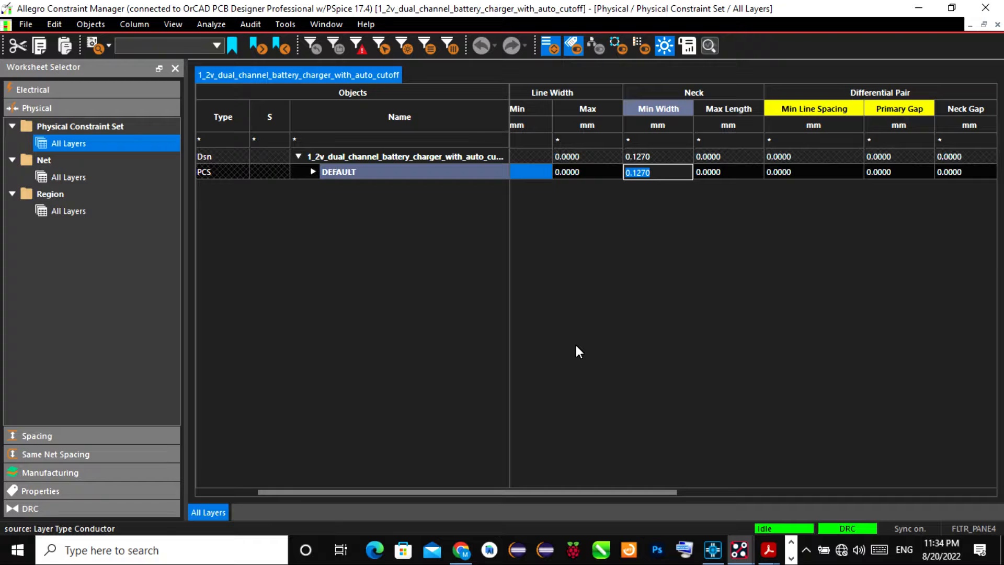
left_click_drag(508, 492, 681, 483)
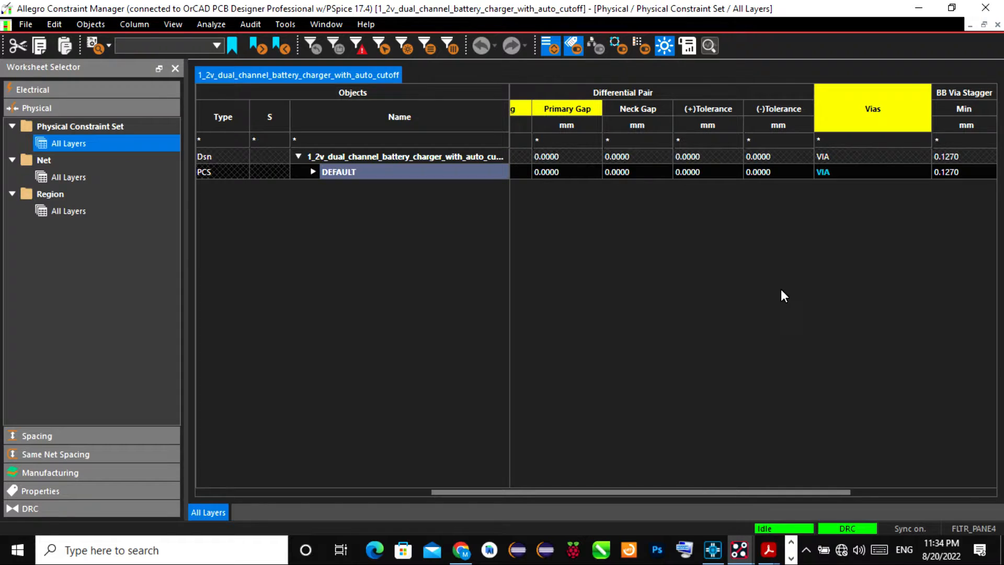
left_click(949, 174)
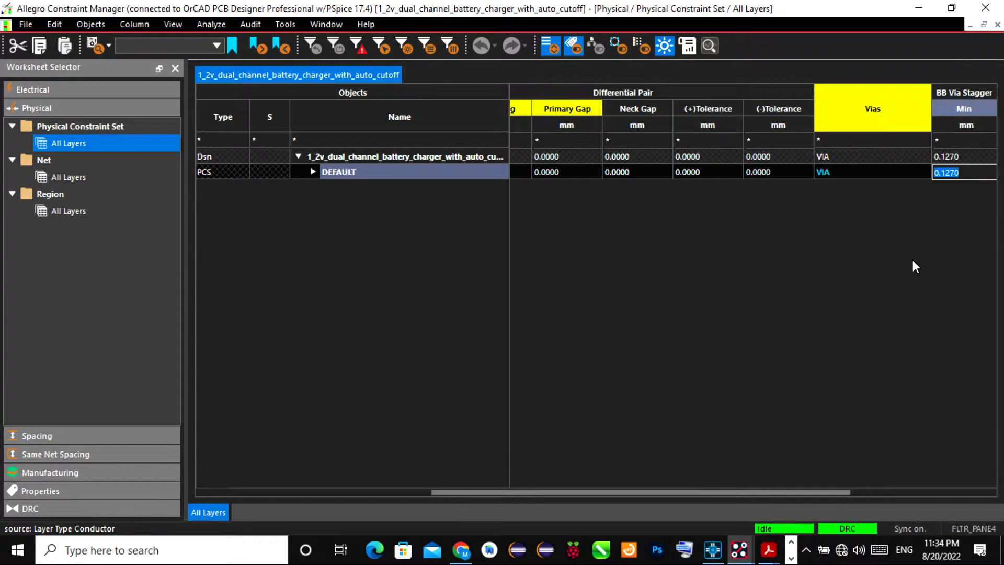
type("0.5")
key("Return")
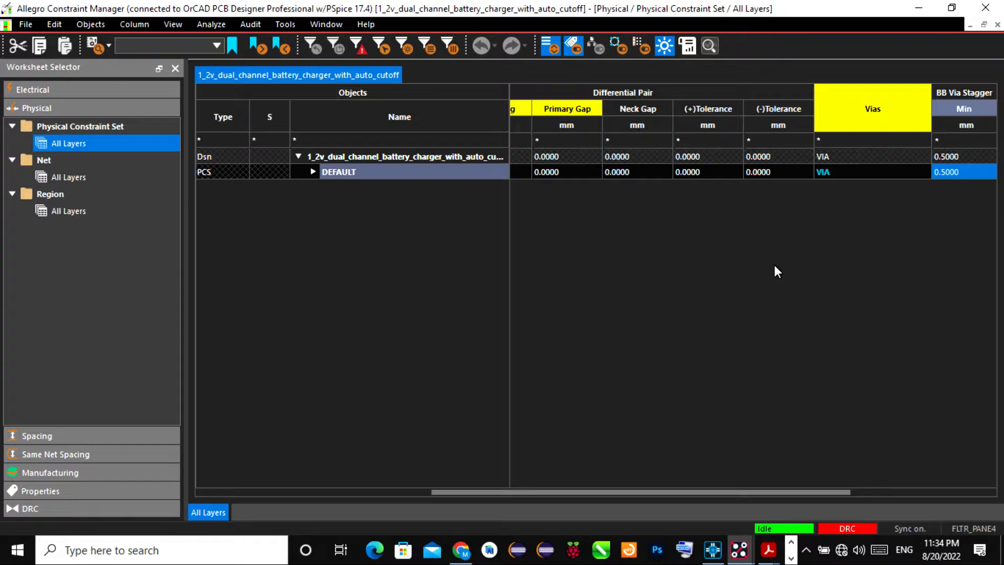
left_click_drag(510, 488, 187, 495)
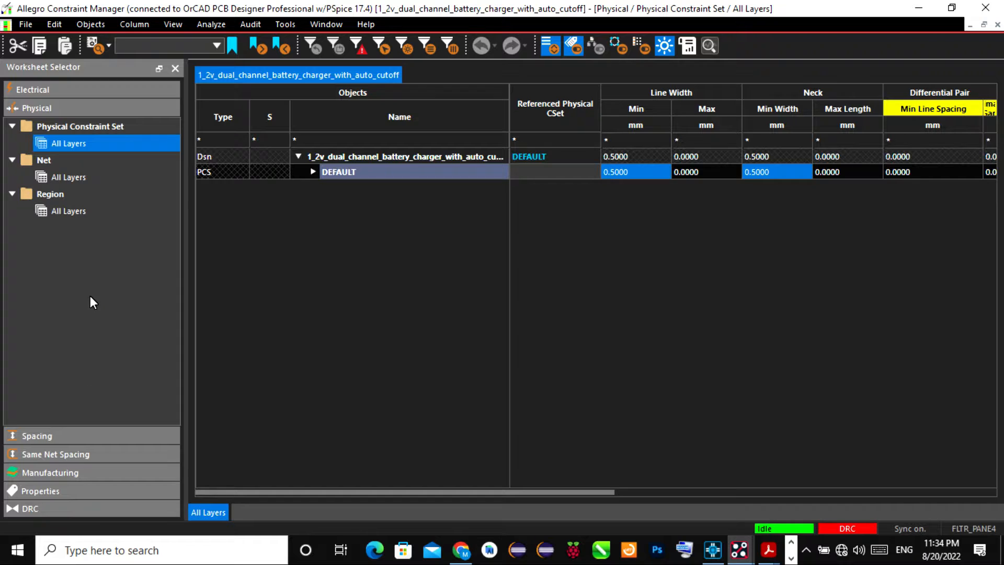
- Set all spacings of the DEFAULT spacing constraint set, from line-to-line through minimum BB via gap, to 0.3 mm
left_click(35, 436)
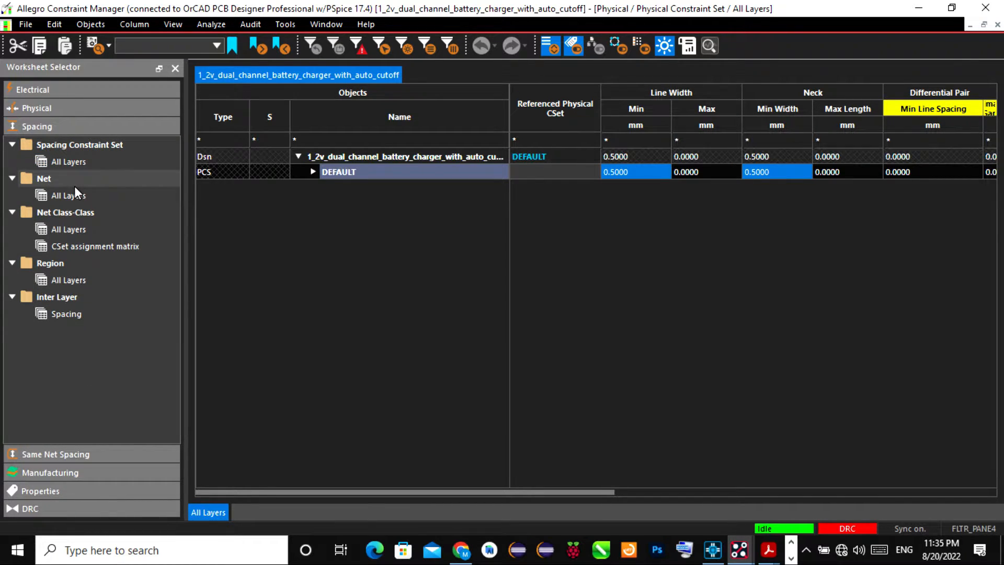
left_click(87, 163)
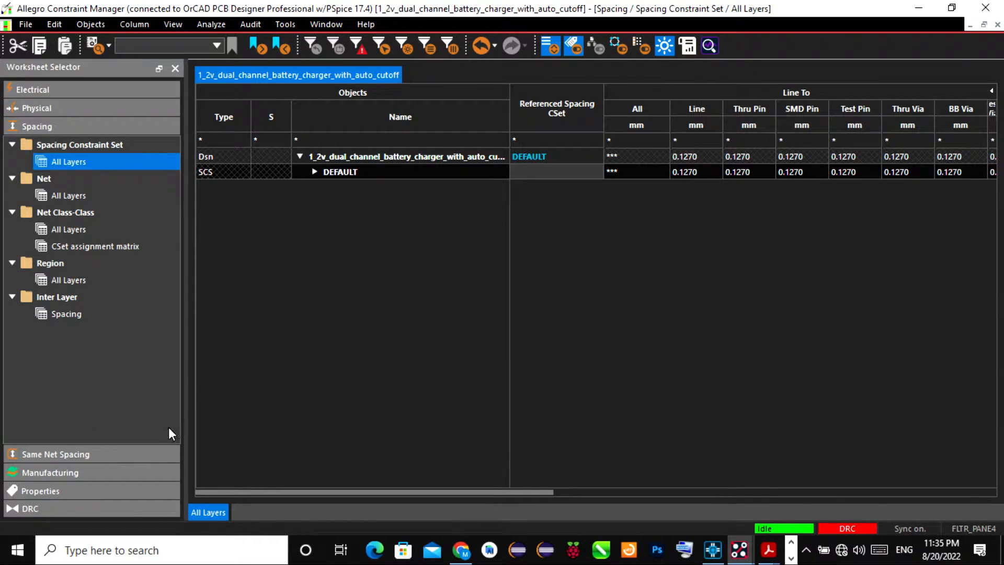
left_click(699, 173)
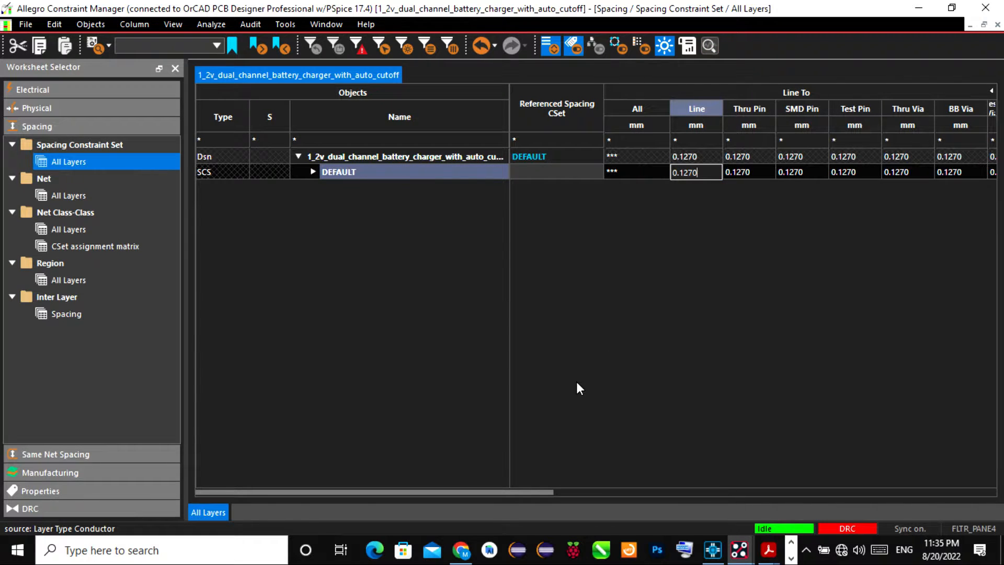
left_click_drag(494, 491, 662, 484)
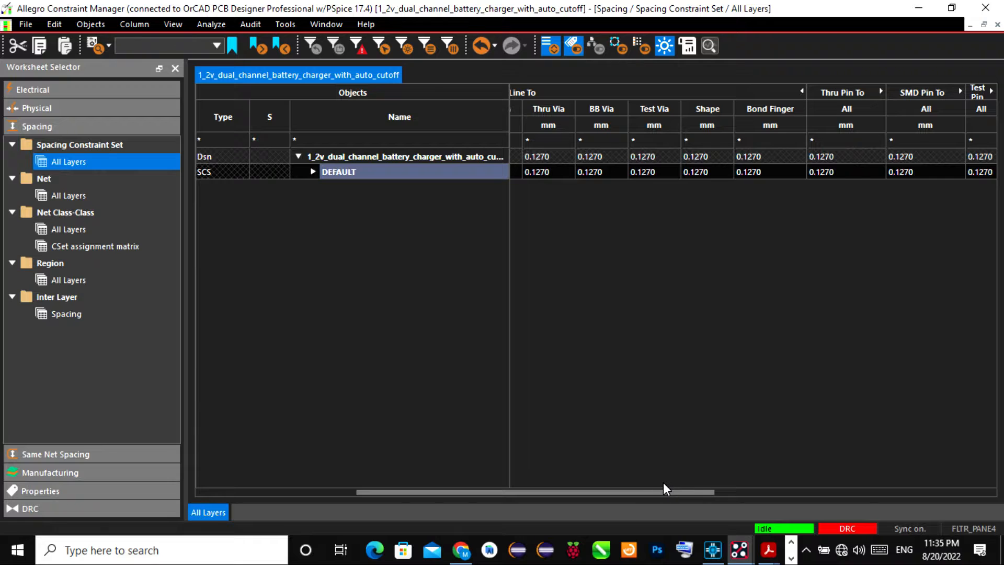
left_click_drag(594, 479, 881, 435)
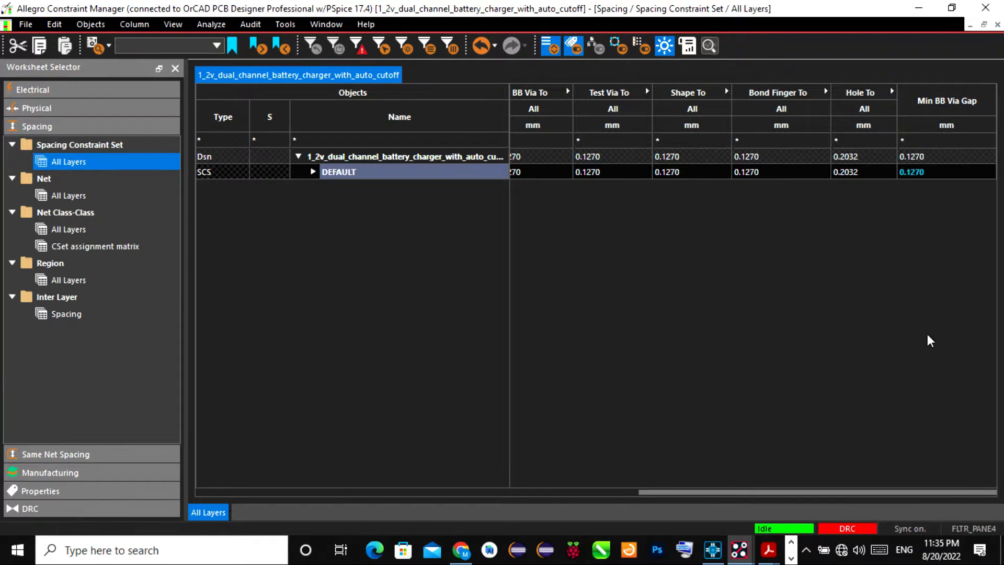
double_click(933, 172)
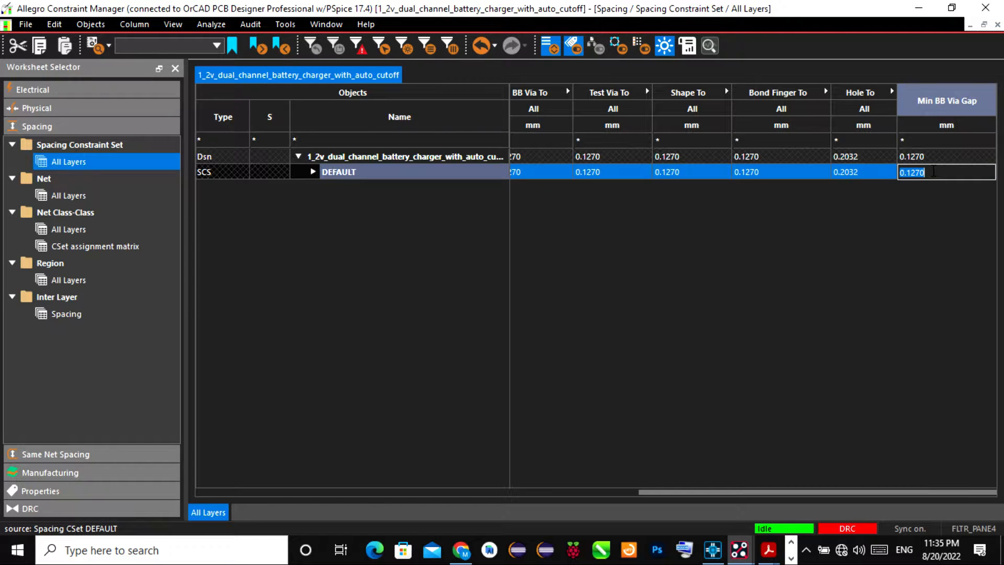
type("0.3")
key("Return")
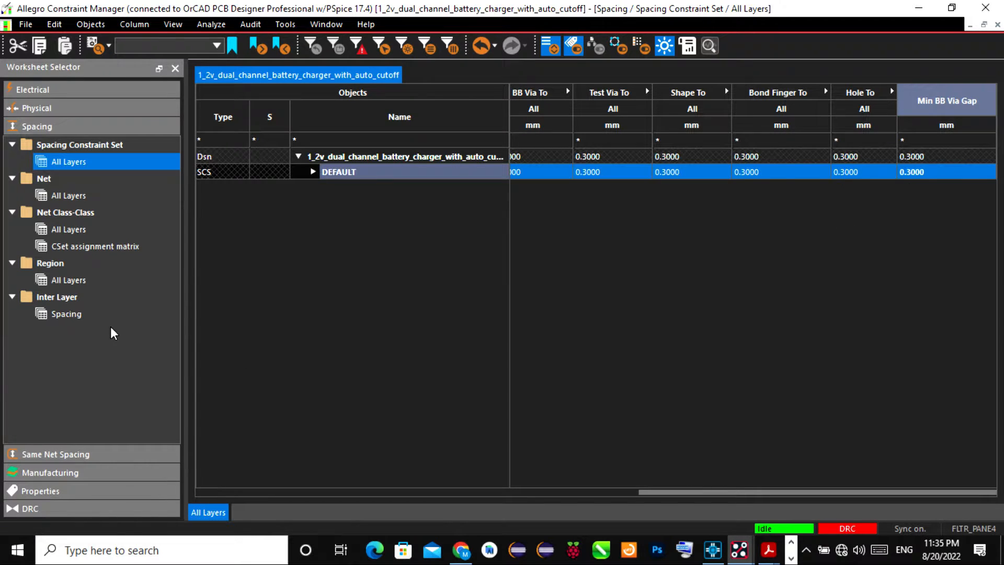
- Set the DEFAULT same net spacing values from Thru Pin To through Hole To to 0.3 mm and close the constraint manager
left_click(57, 458)
left_click(72, 181)
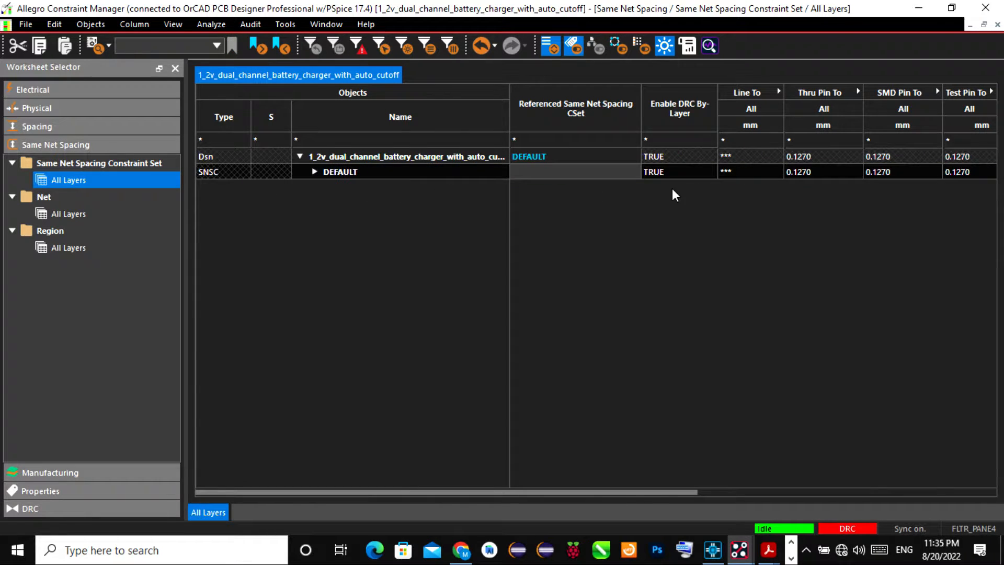
double_click(799, 172)
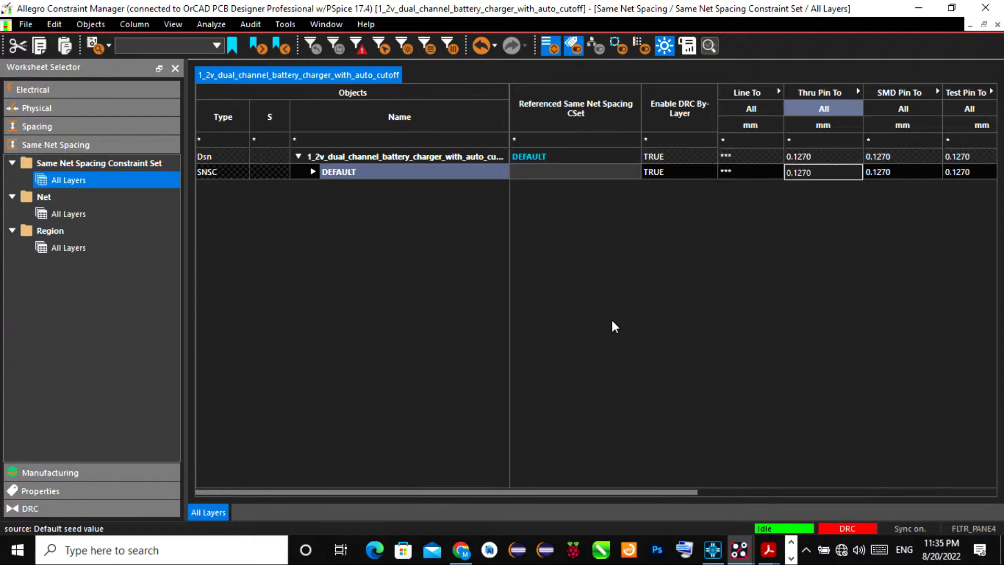
left_click_drag(349, 492, 545, 492)
left_click_drag(681, 452, 791, 440)
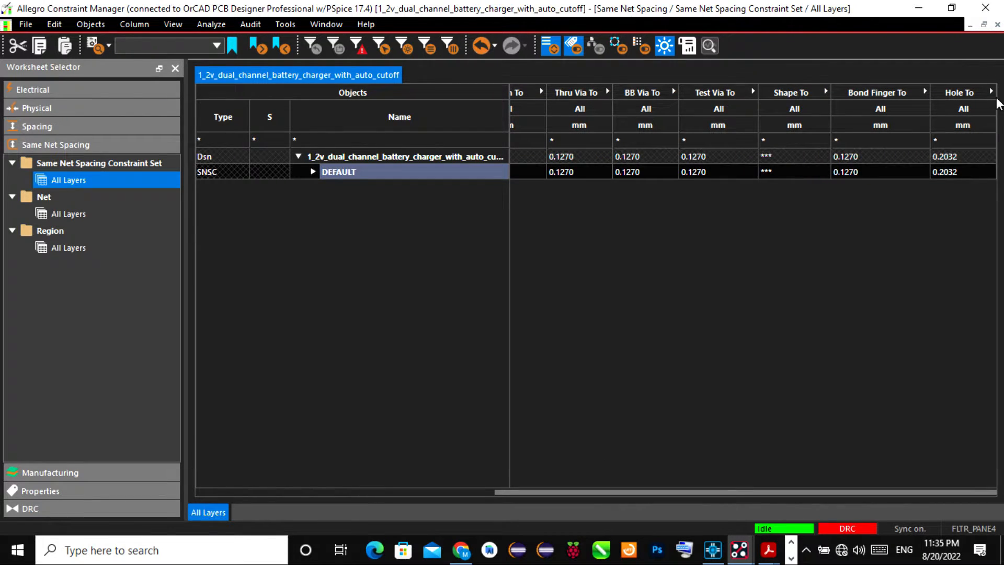
left_click(964, 173)
type("0")
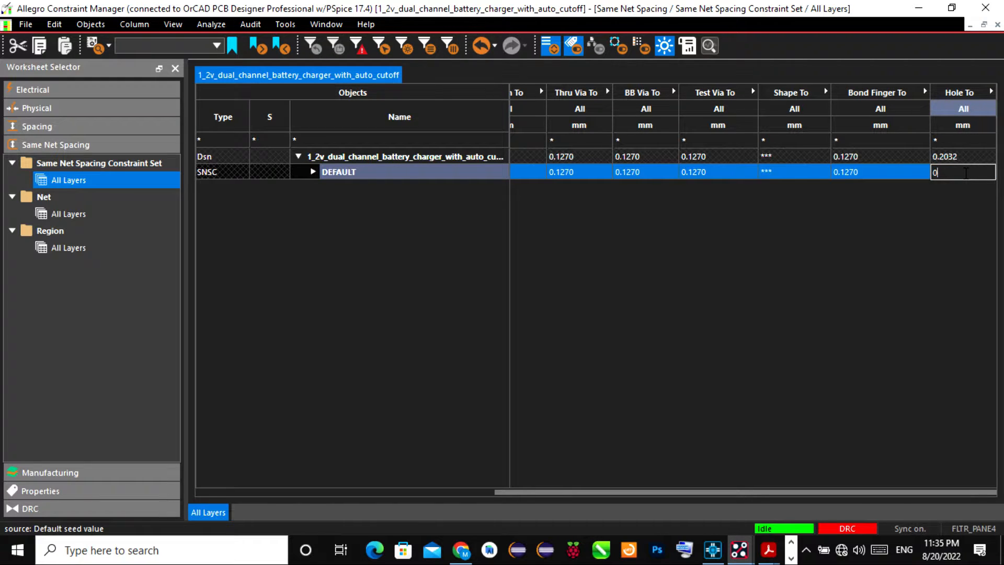
key("Return")
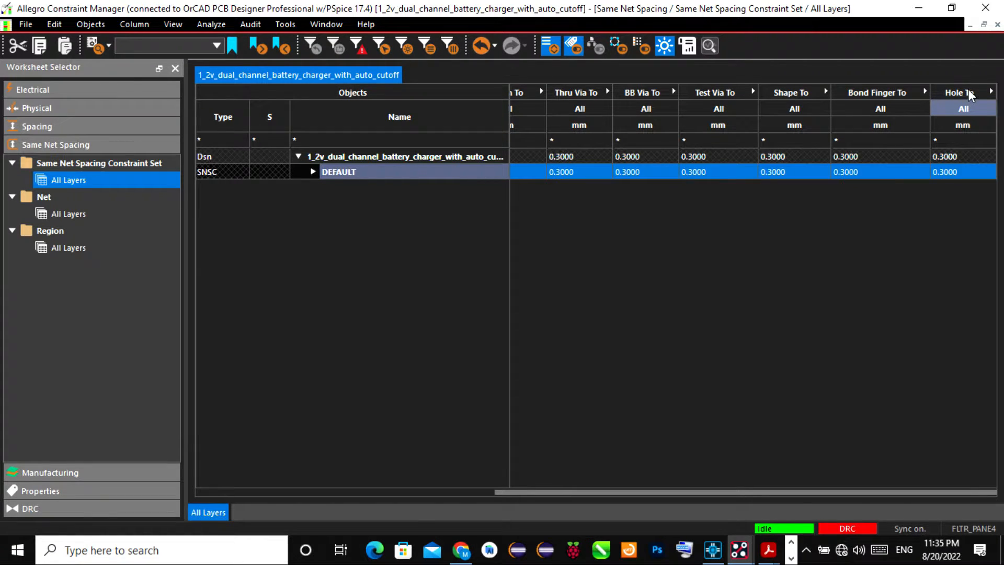
left_click(997, 25)
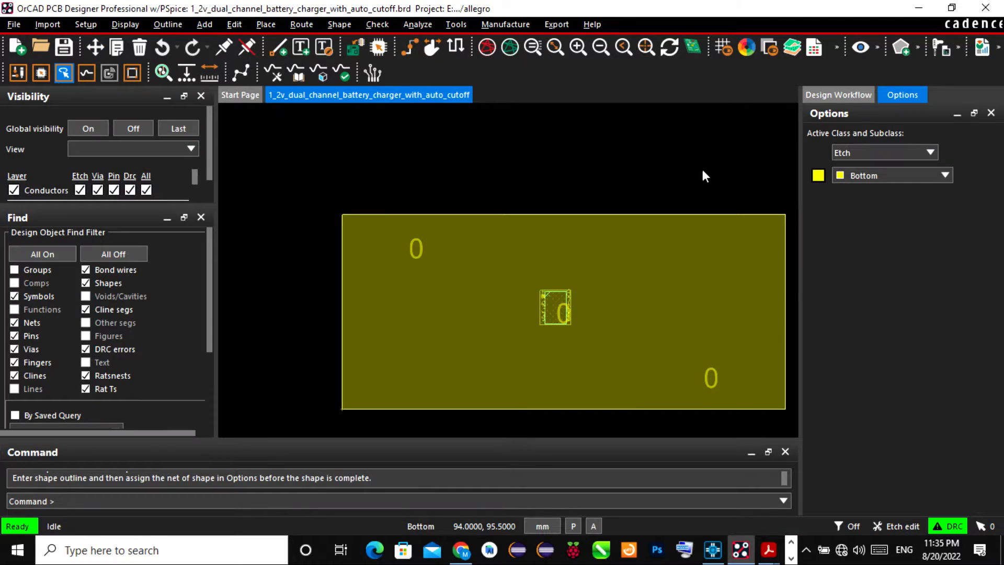
- Make Top the active etch subclass
scroll(543, 329, "up", 2)
scroll(543, 329, "up", 1)
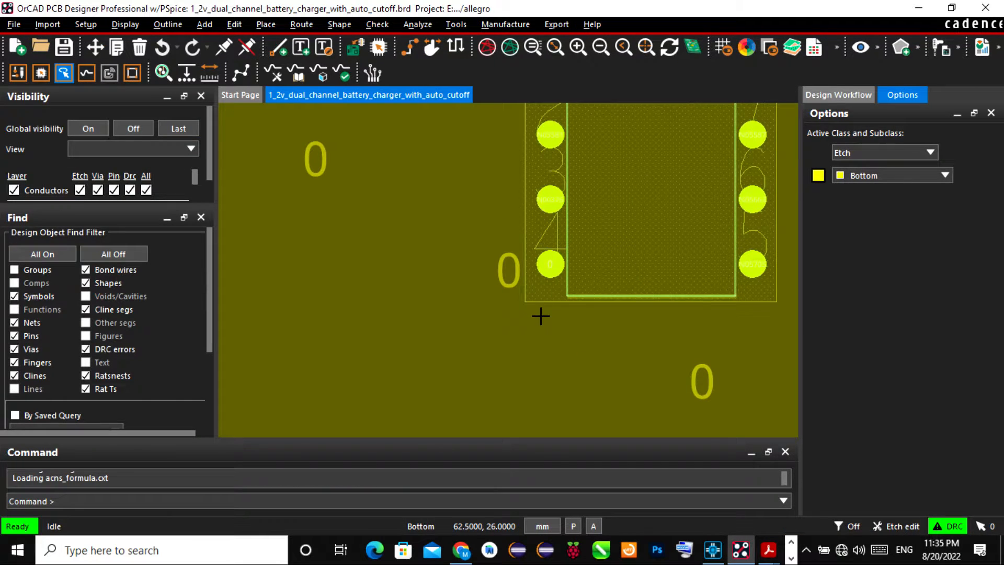
scroll(549, 262, "up", 1)
scroll(578, 249, "down", 2)
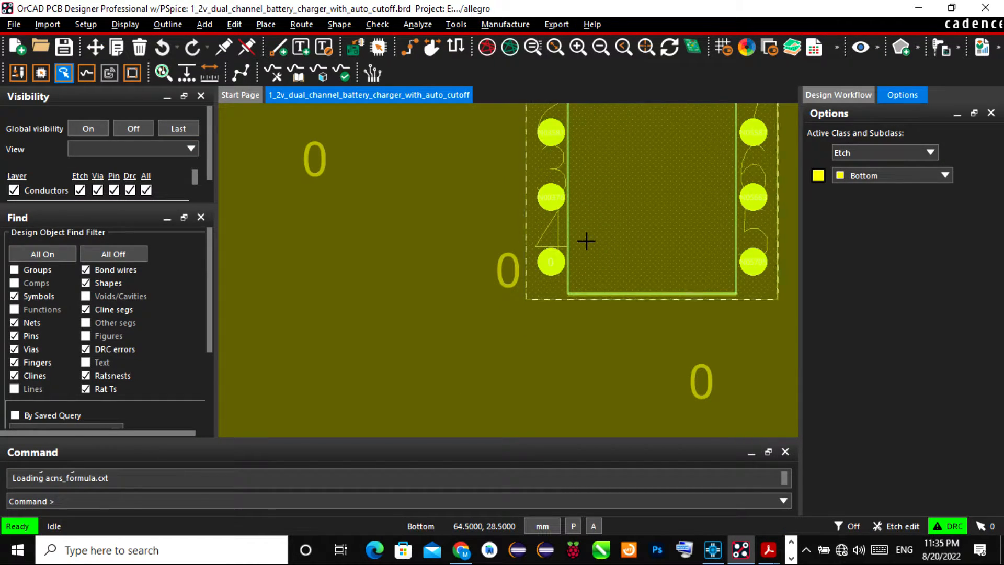
scroll(604, 147, "up", 2)
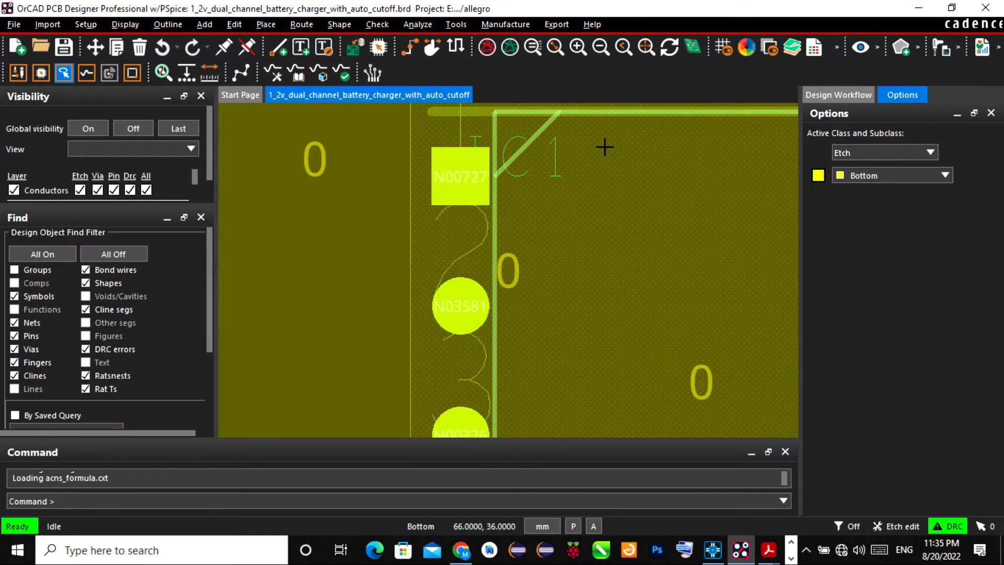
scroll(604, 147, "down", 1)
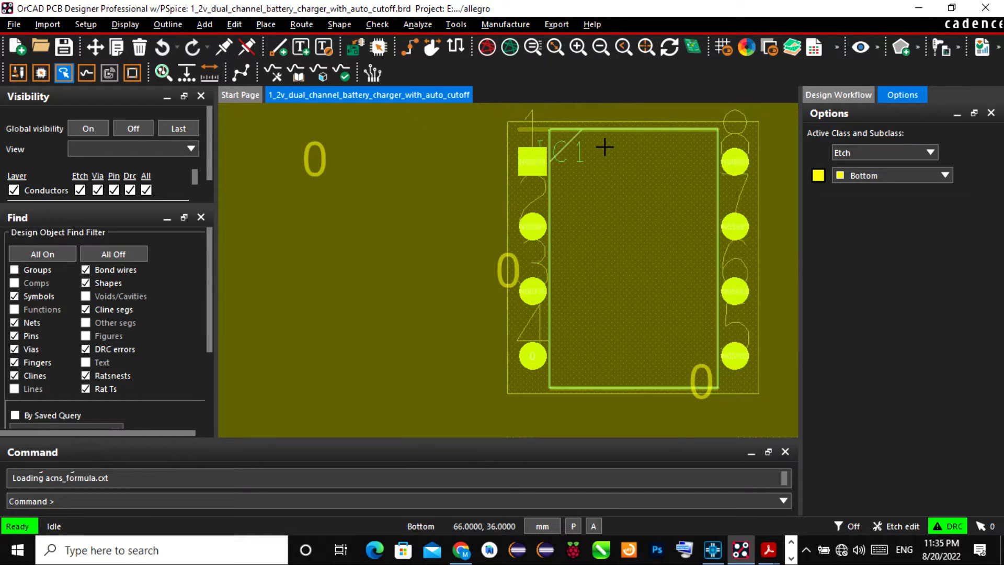
left_click(928, 177)
left_click(899, 186)
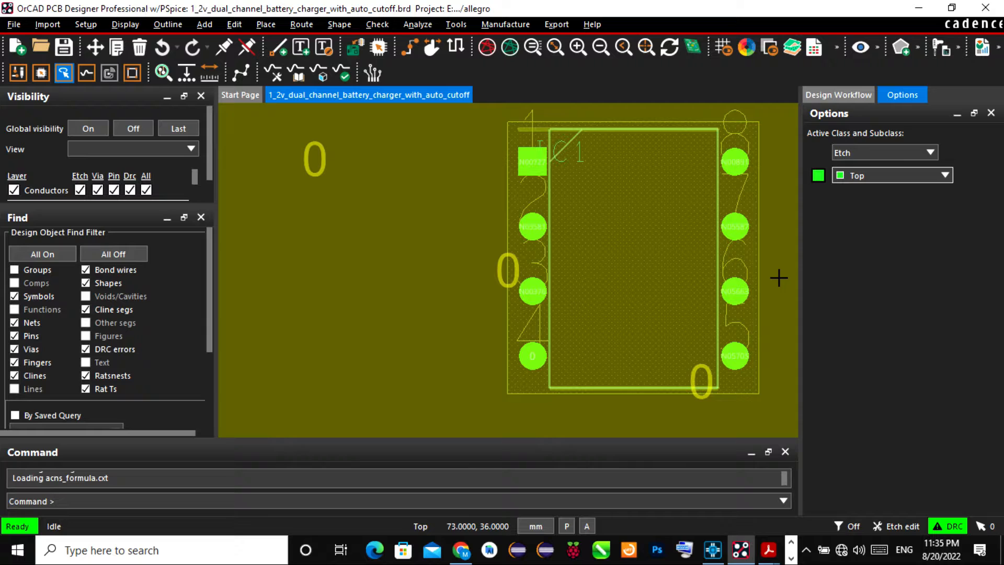
- Examine IC1's pins, especially pin 4 and its net, against the surrounding bottom copper
scroll(573, 355, "up", 1)
scroll(549, 352, "down", 1)
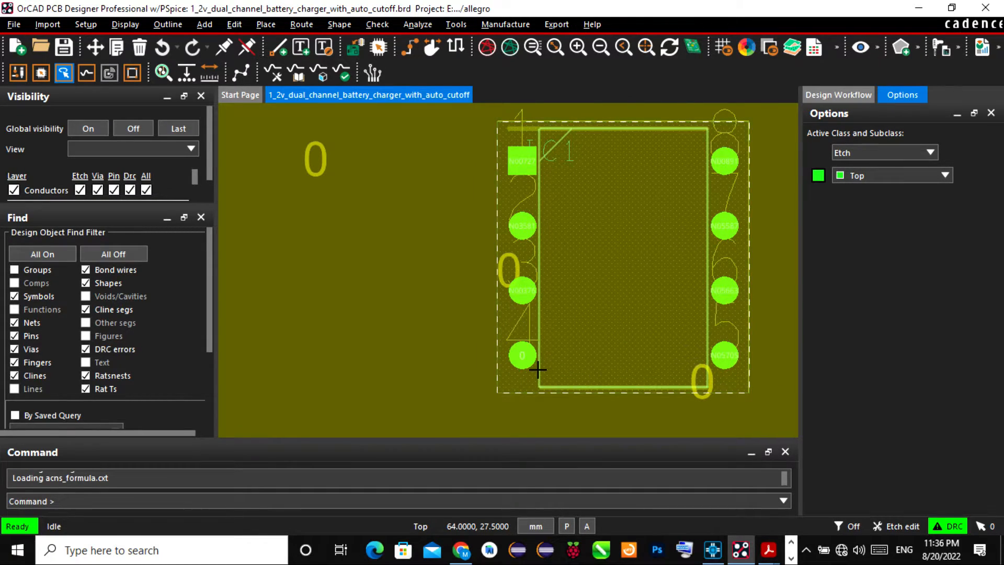
scroll(534, 362, "up", 2)
scroll(534, 363, "down", 1)
scroll(507, 354, "down", 1)
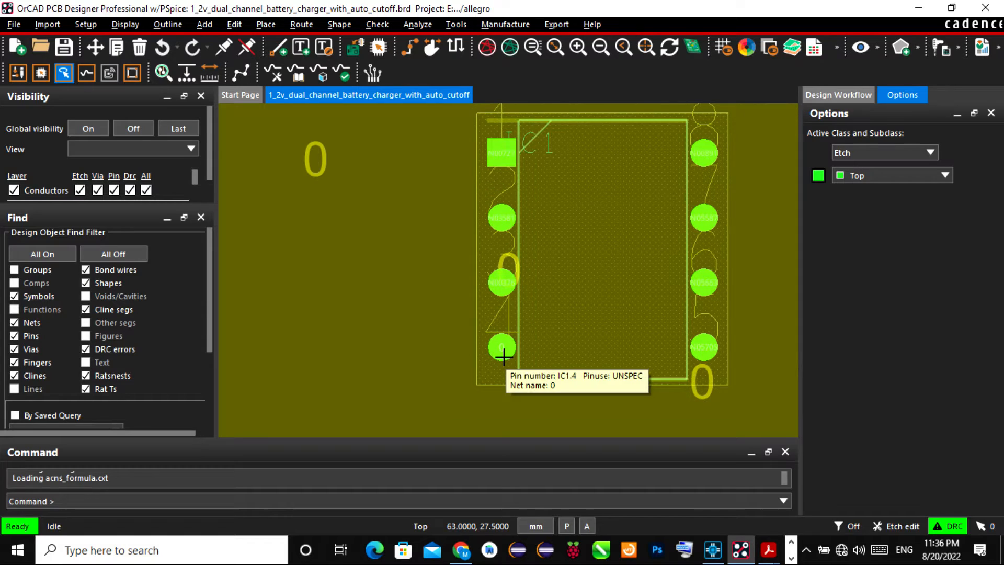
scroll(431, 334, "down", 1)
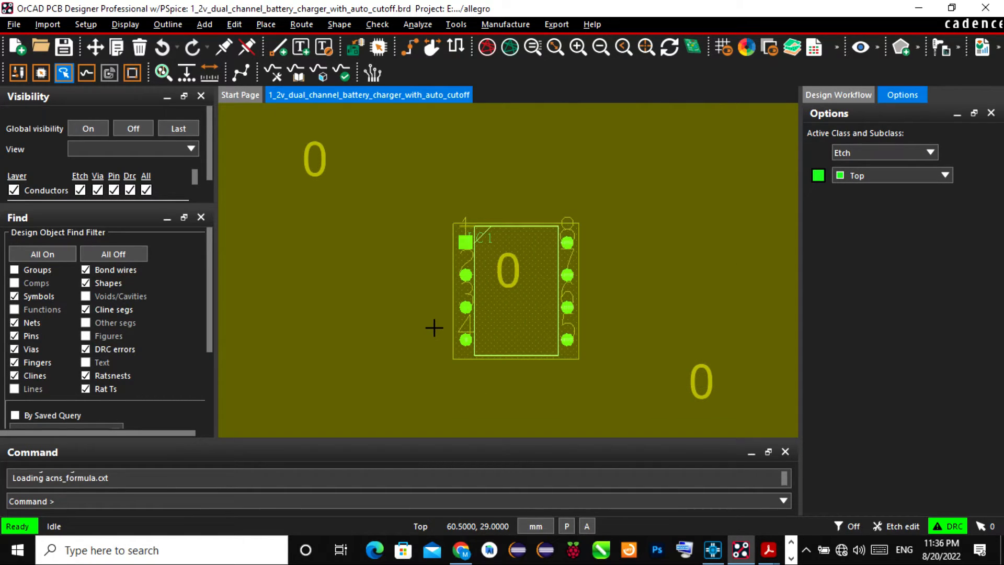
scroll(434, 328, "down", 1)
scroll(627, 217, "down", 1)
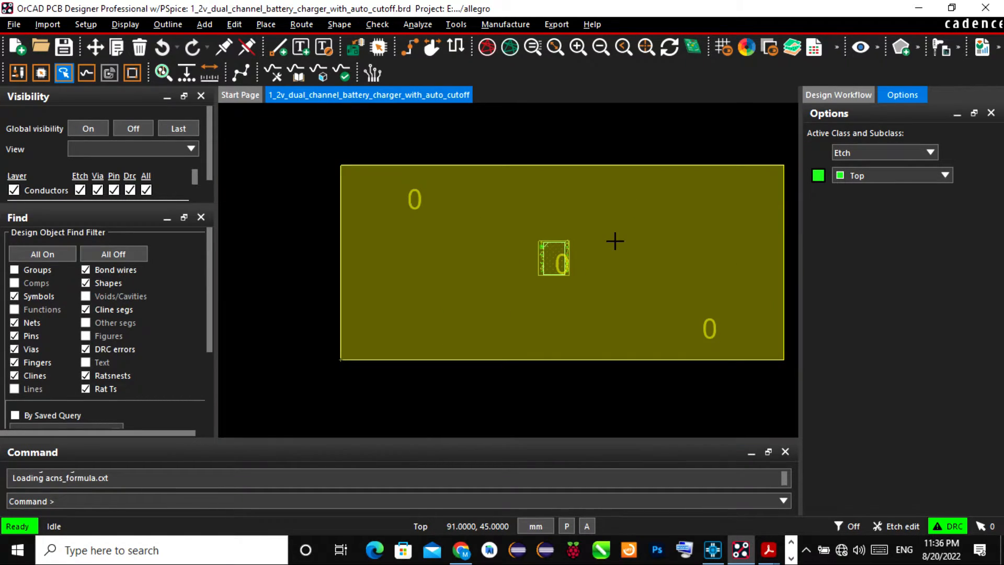
scroll(565, 271, "up", 2)
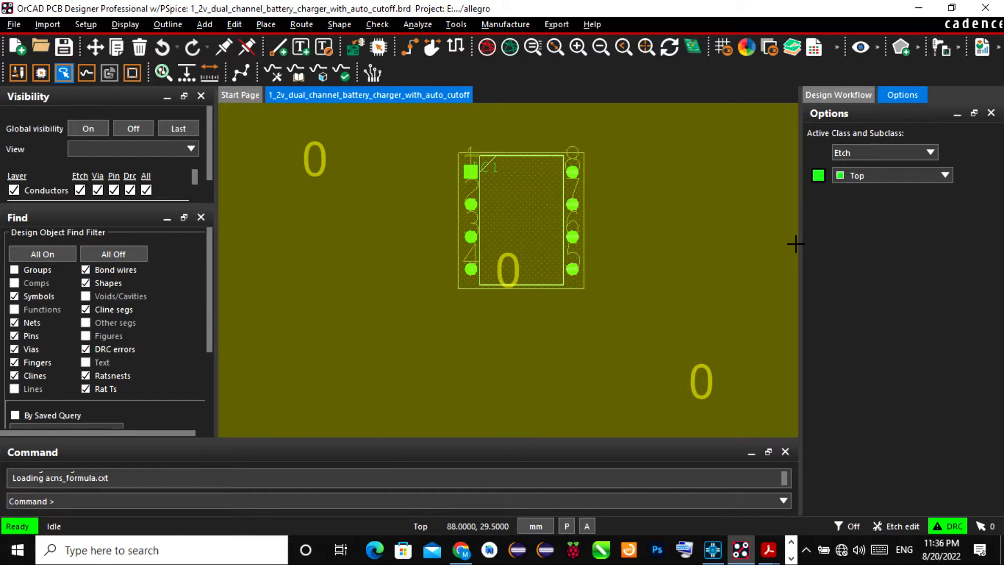
- Route a 0.5 mm wide trace on Top from IC1 pin 4 straight down to about (63, 25.5) mm and end it with a via
left_click(409, 47)
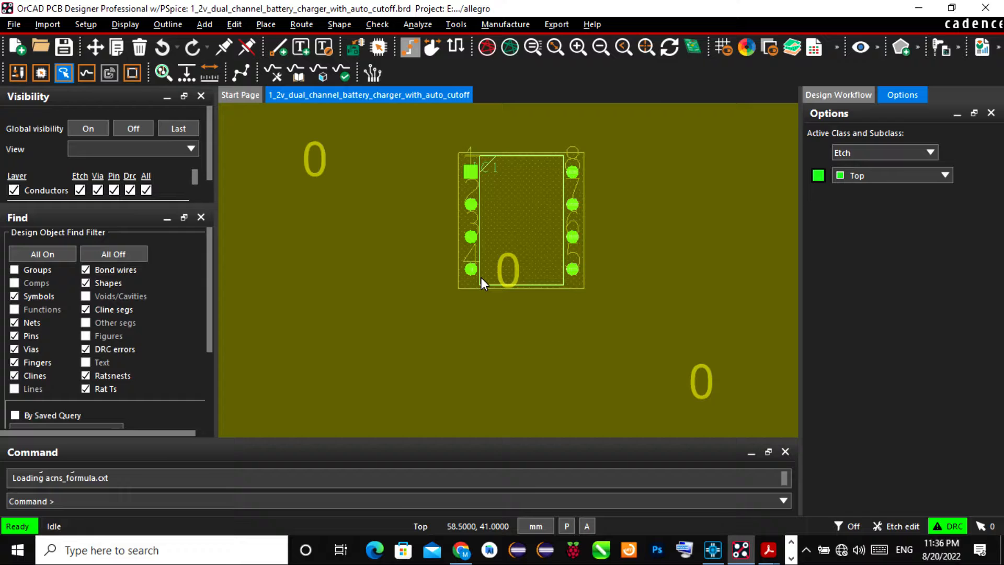
scroll(468, 285, "up", 1)
scroll(467, 284, "up", 2)
left_click(474, 249)
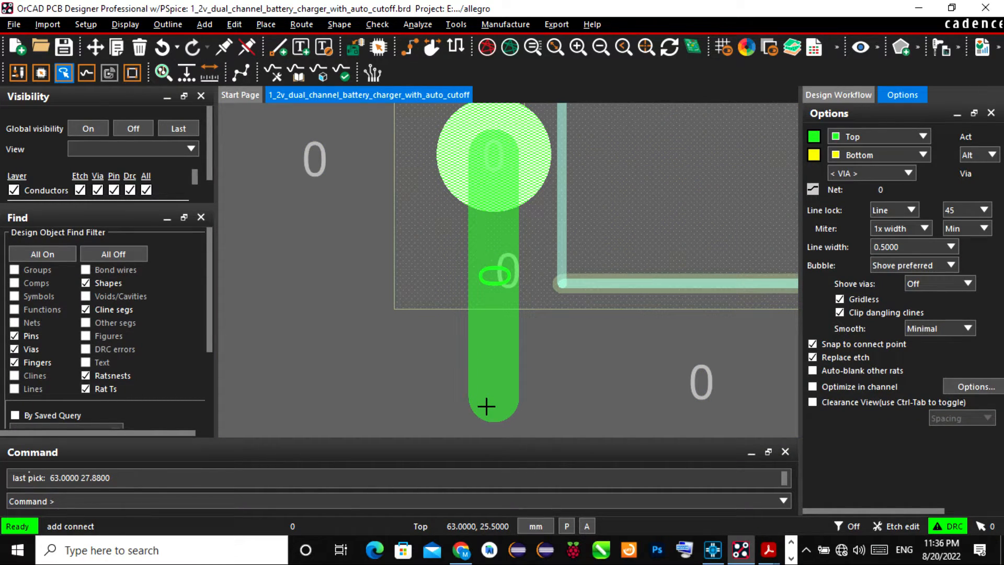
left_click(486, 407)
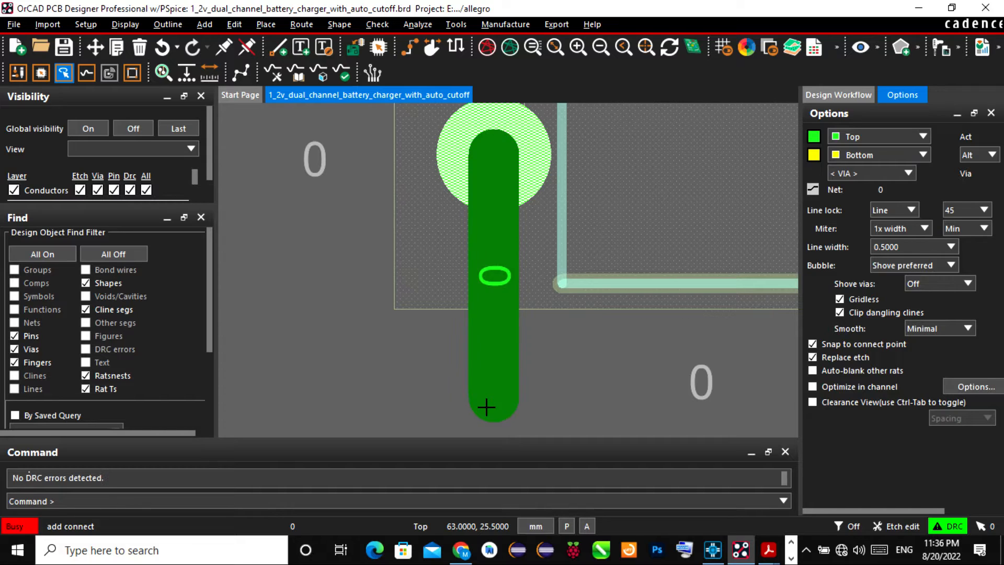
right_click(488, 413)
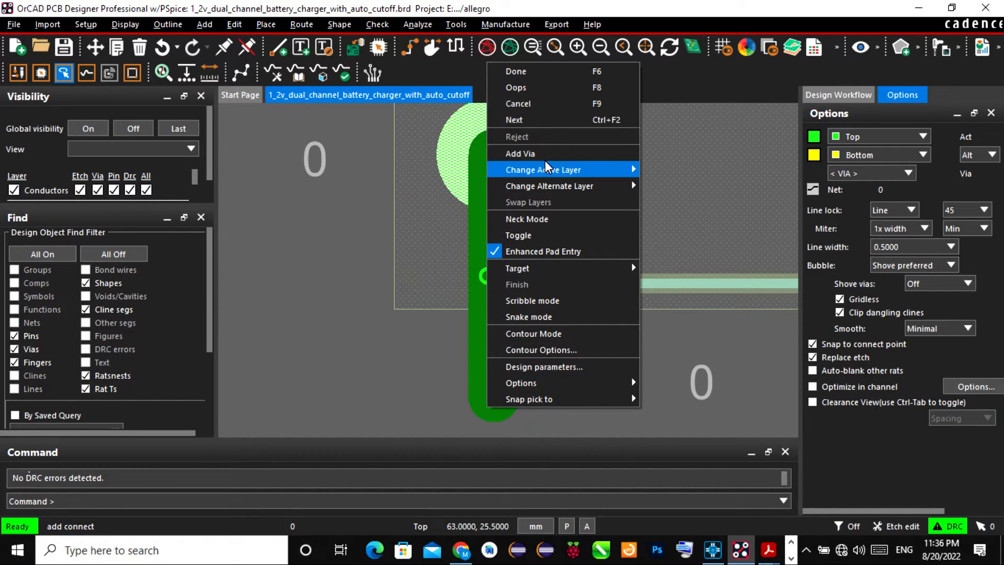
left_click(521, 153)
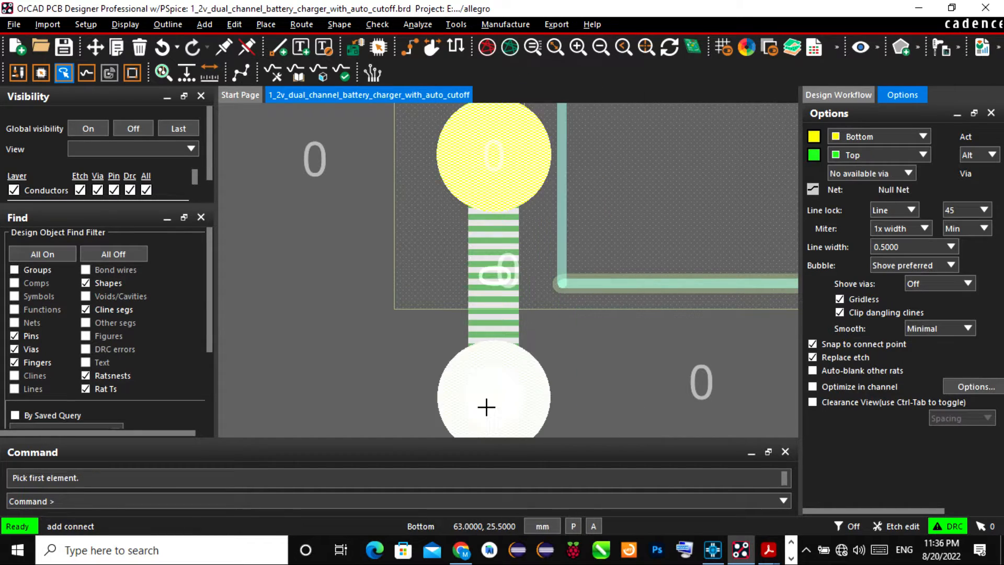
right_click(376, 401)
left_click(466, 164)
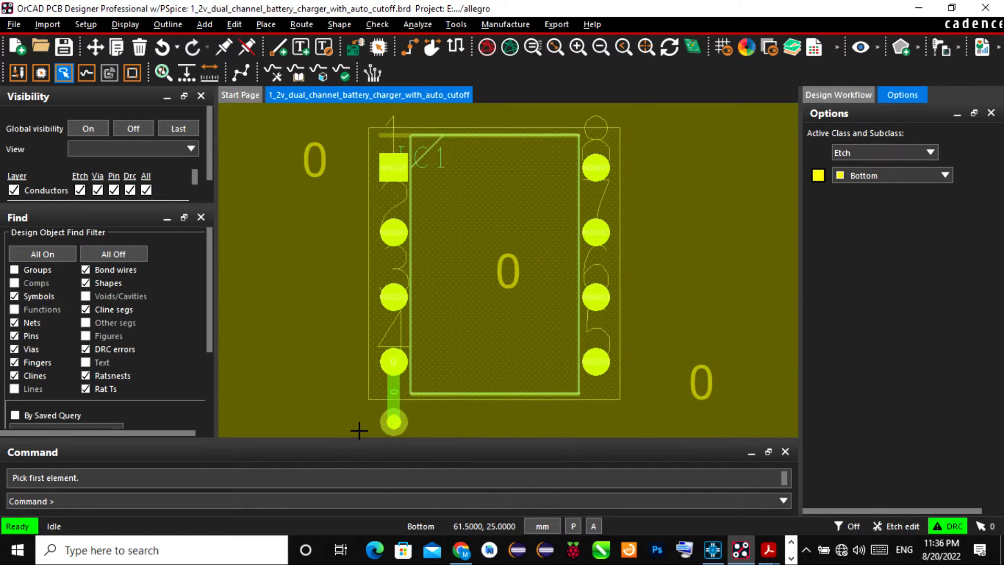
- Inspect the trace and via at IC1 pin 4 in the board, and undo them
scroll(539, 319, "down", 2)
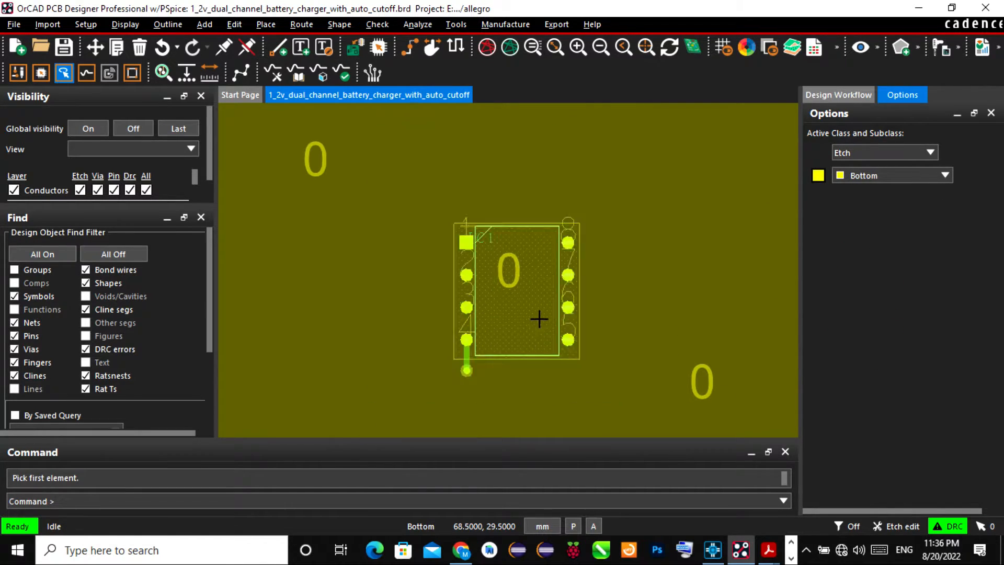
scroll(554, 335, "down", 3)
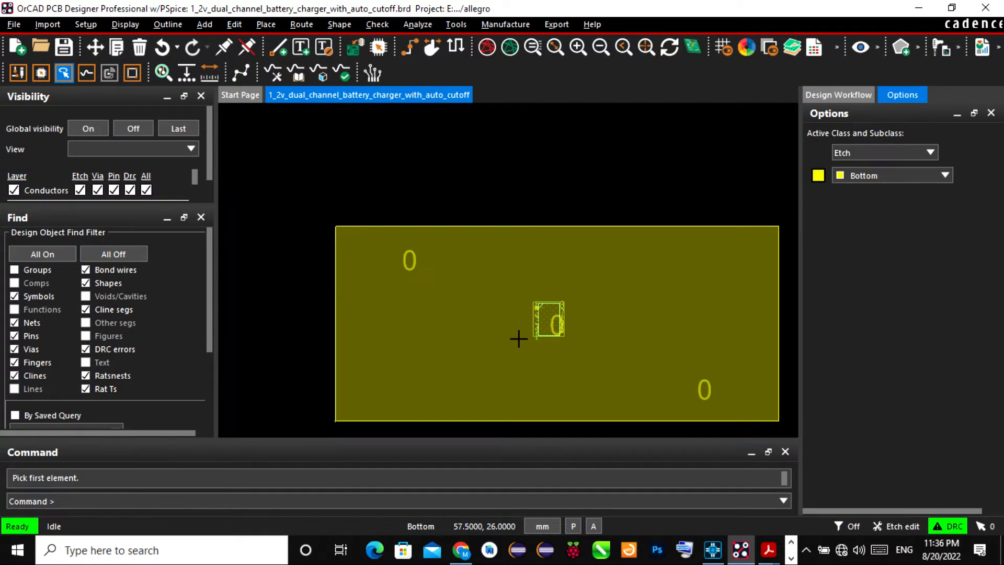
scroll(550, 329, "up", 3)
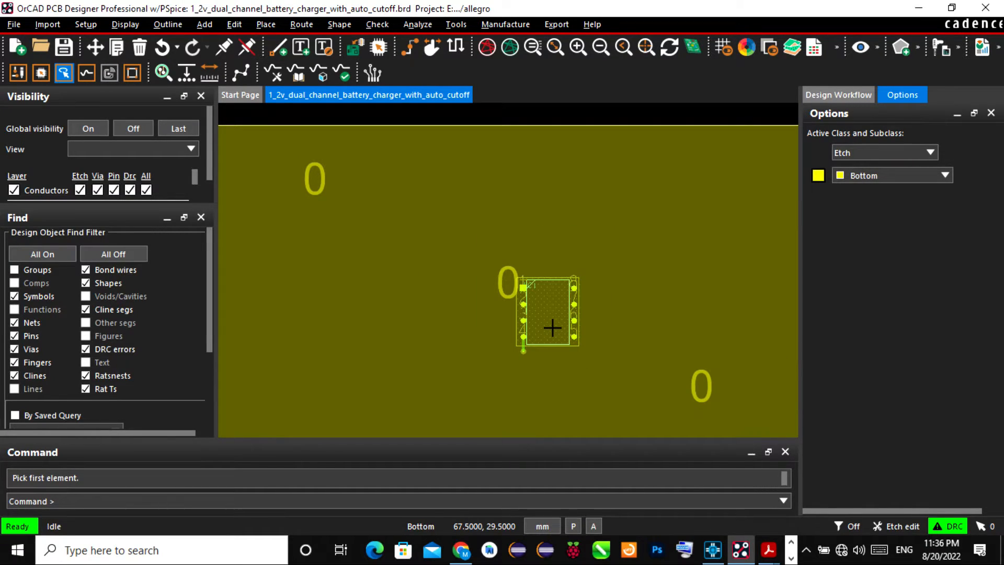
mouse_move(579, 316)
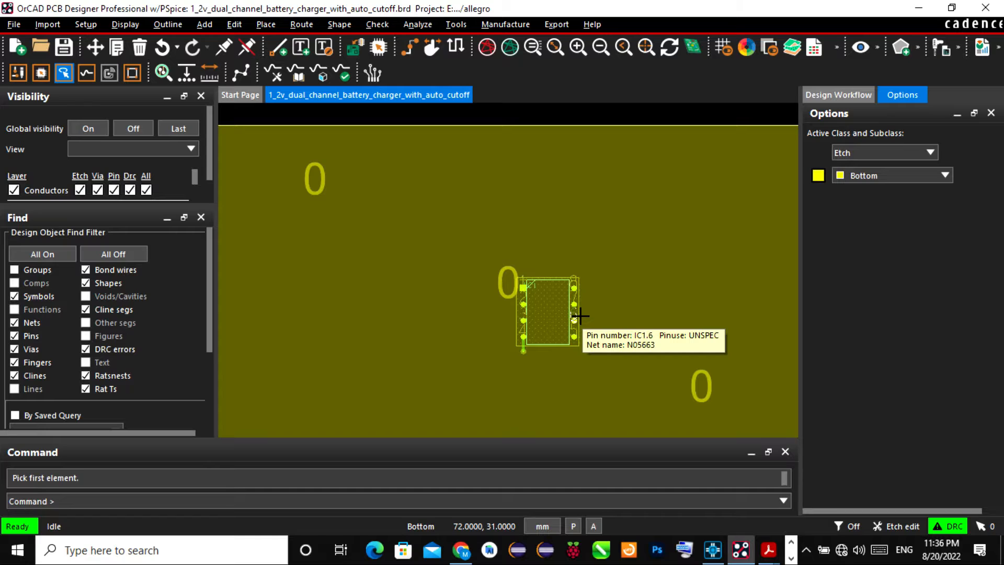
key("ctrl+z")
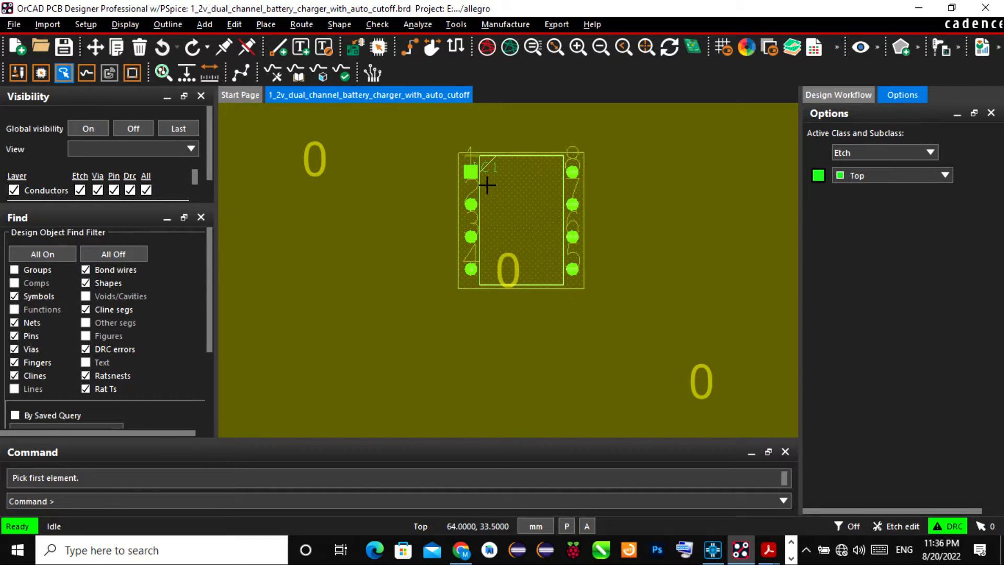
- Switch the application mode to Placement Edit and save the board
left_click(897, 526)
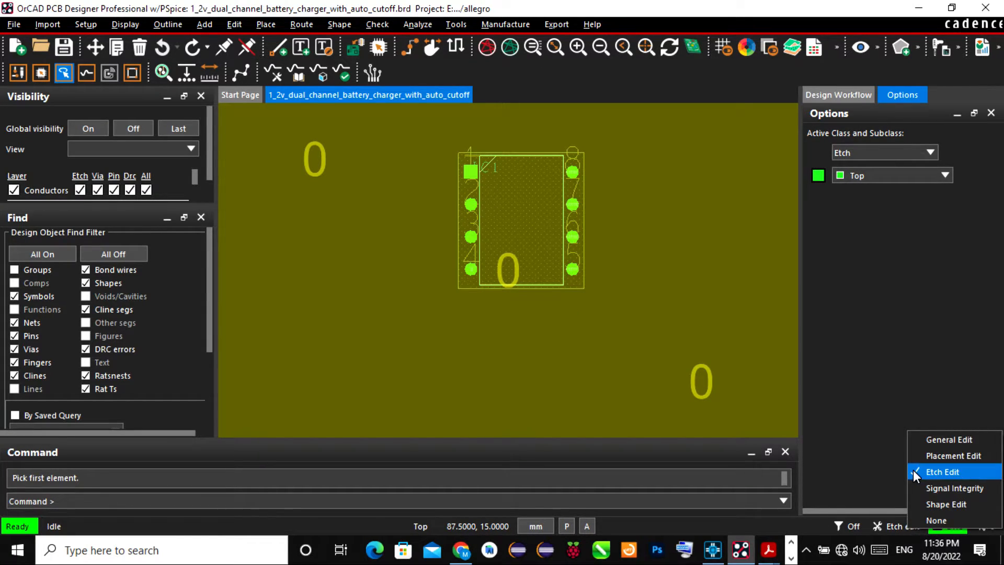
left_click(953, 456)
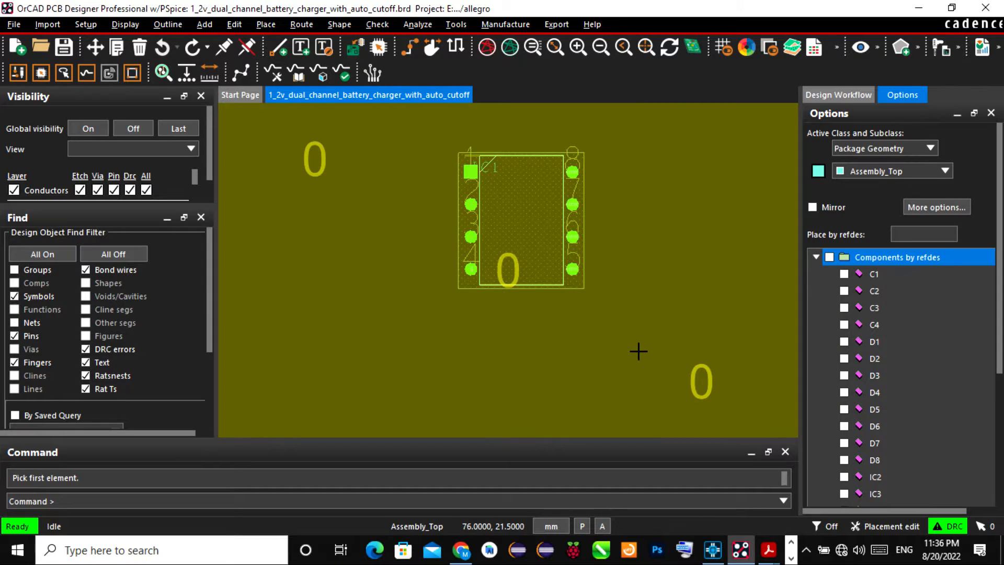
key("ctrl+s")
left_click(577, 294)
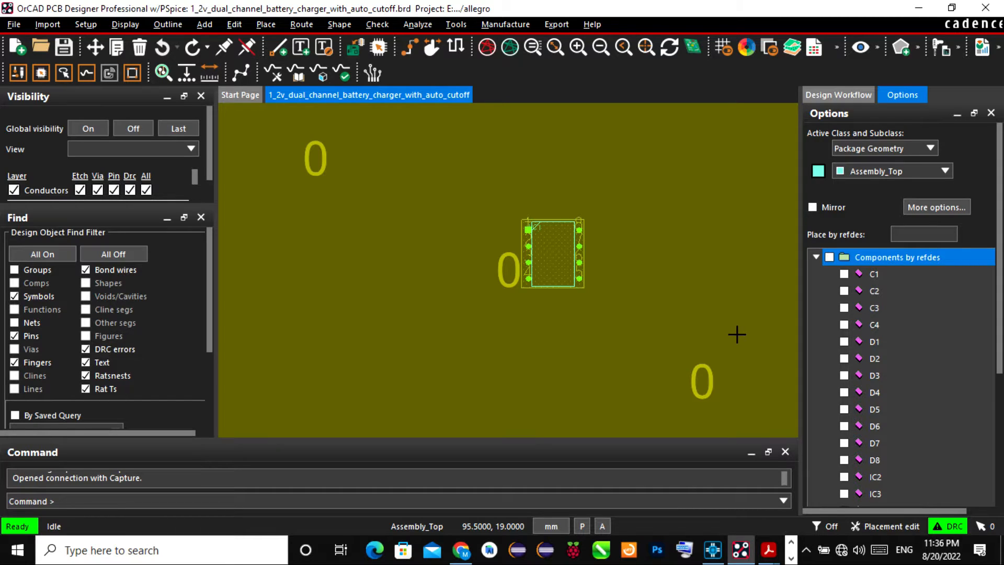
- Place connector J3, rotated 90 degrees, to the right of IC1 at about (97.5, 31) mm
left_click_drag(1002, 325, 1002, 418)
left_click(844, 392)
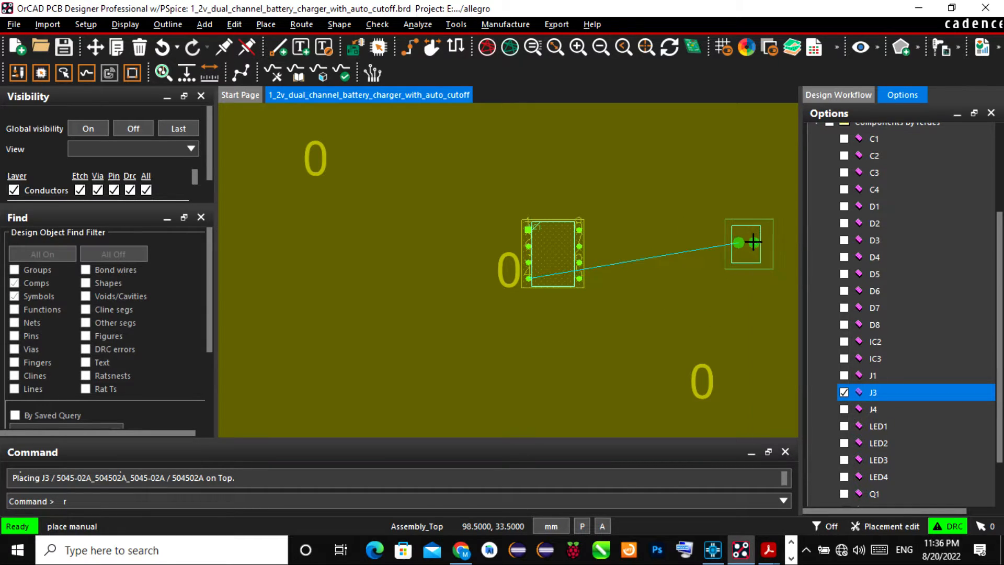
right_click(754, 242)
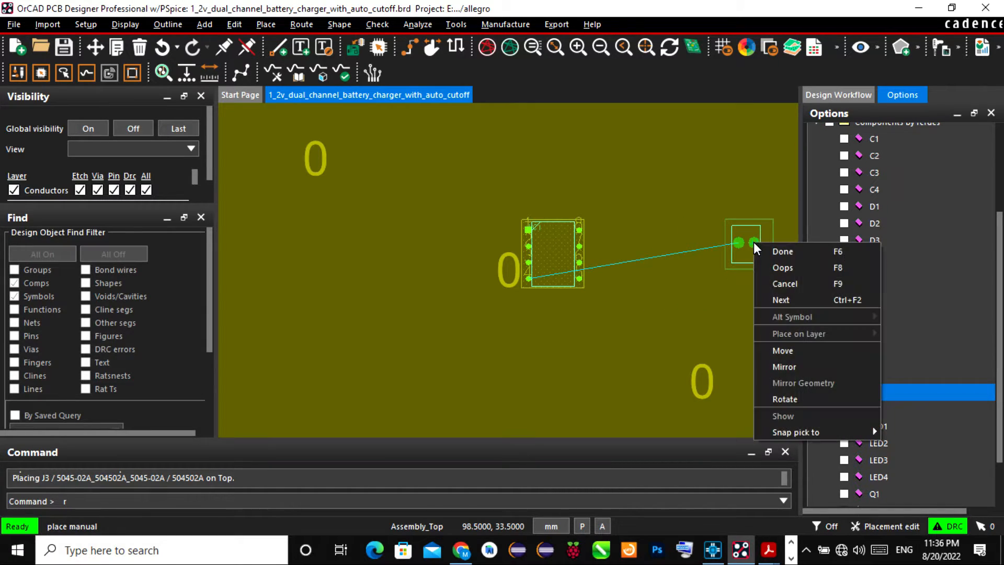
left_click(785, 399)
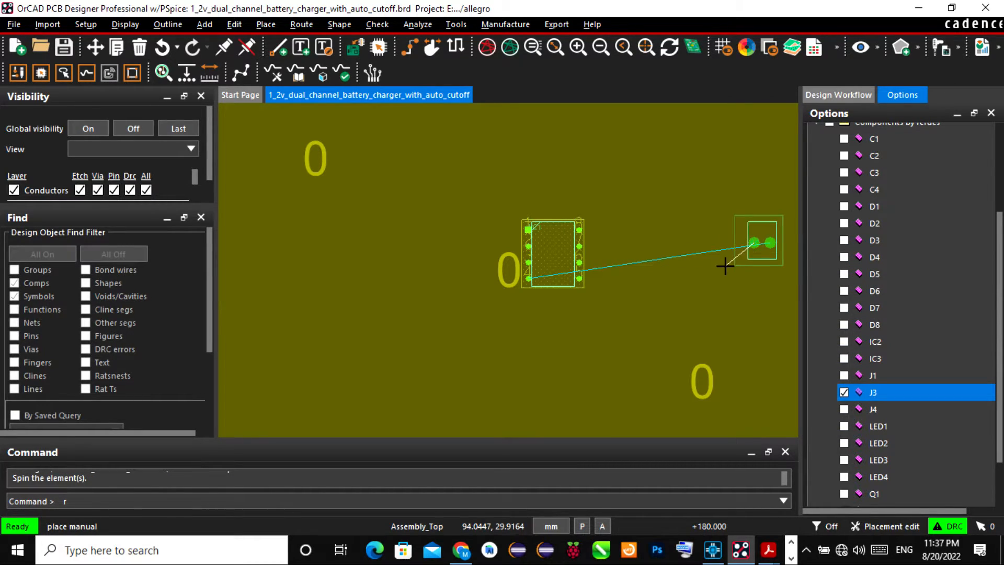
left_click(753, 243)
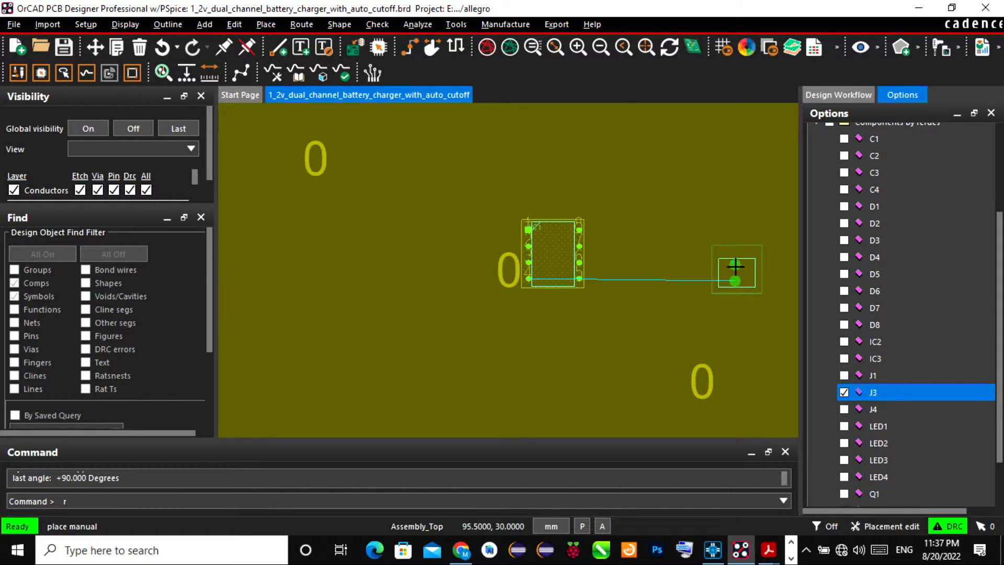
left_click(748, 261)
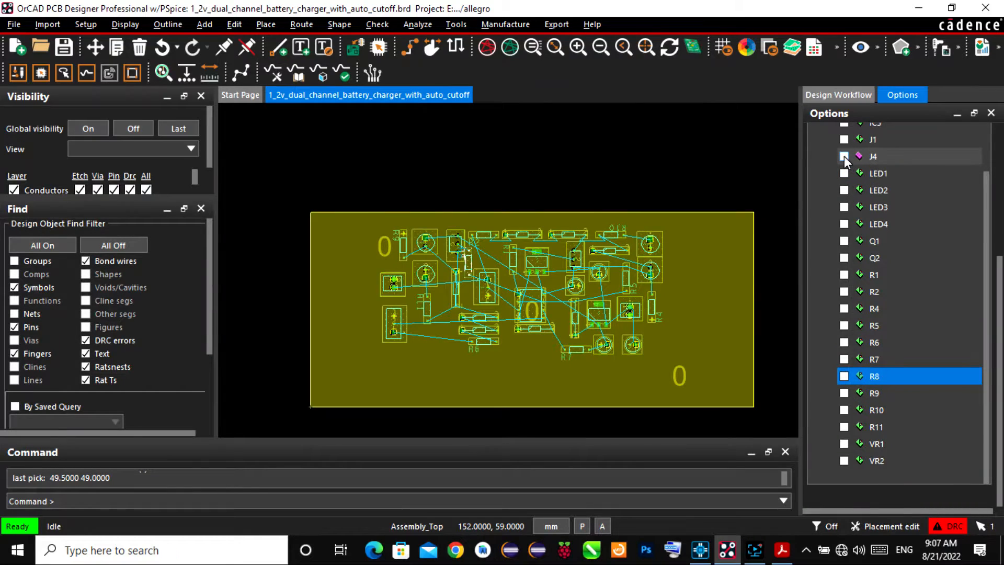
- Pick up J4 for manual placement and rotate it 180 degrees
left_click(844, 156)
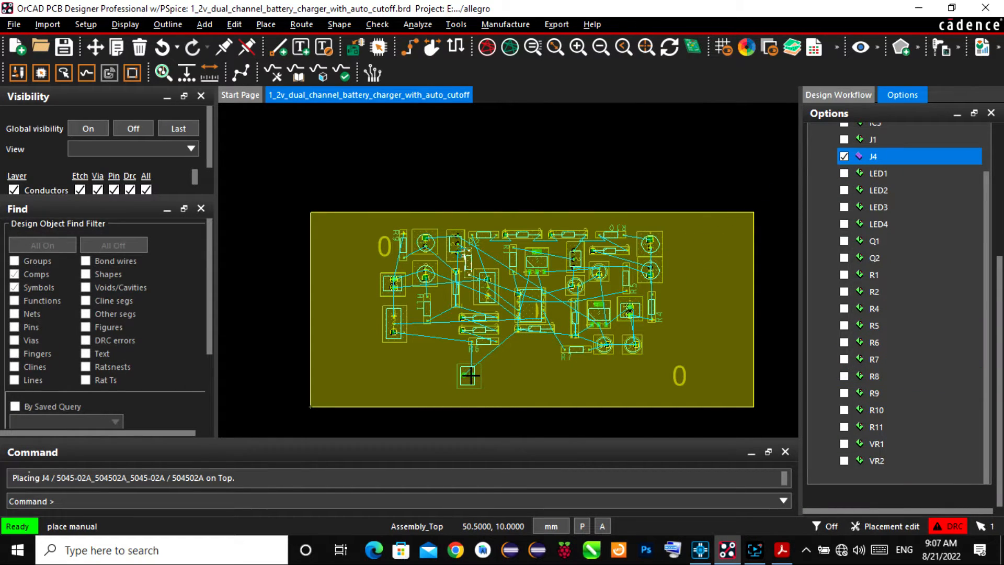
scroll(507, 369, "up", 2)
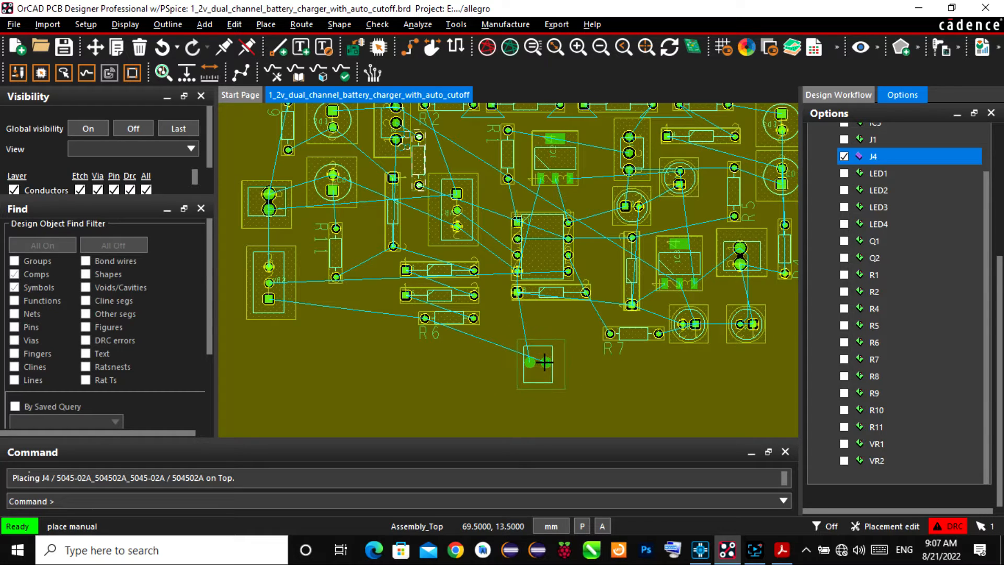
right_click(545, 367)
left_click(575, 321)
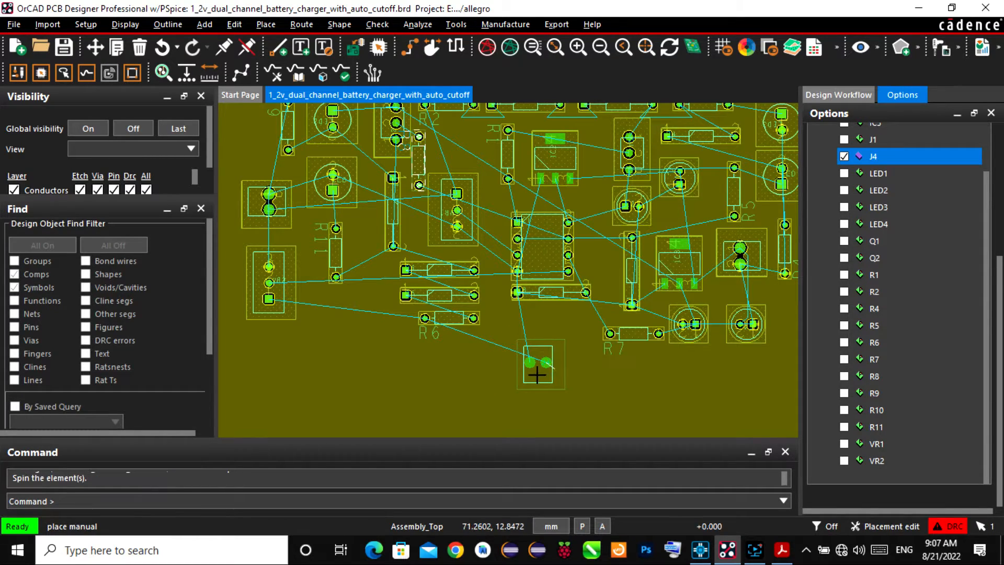
left_click(516, 363)
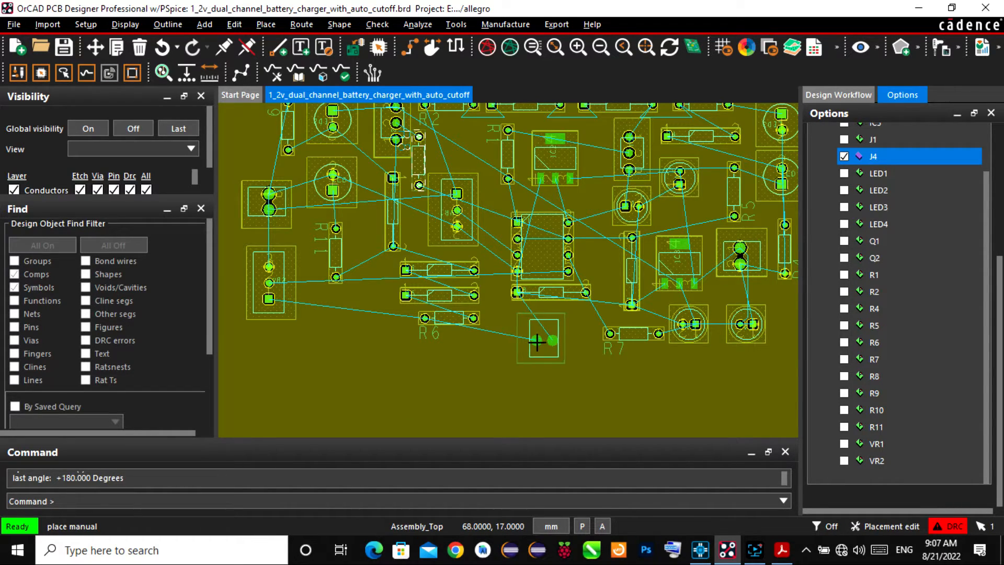
scroll(543, 356, "down", 3)
scroll(542, 356, "up", 3)
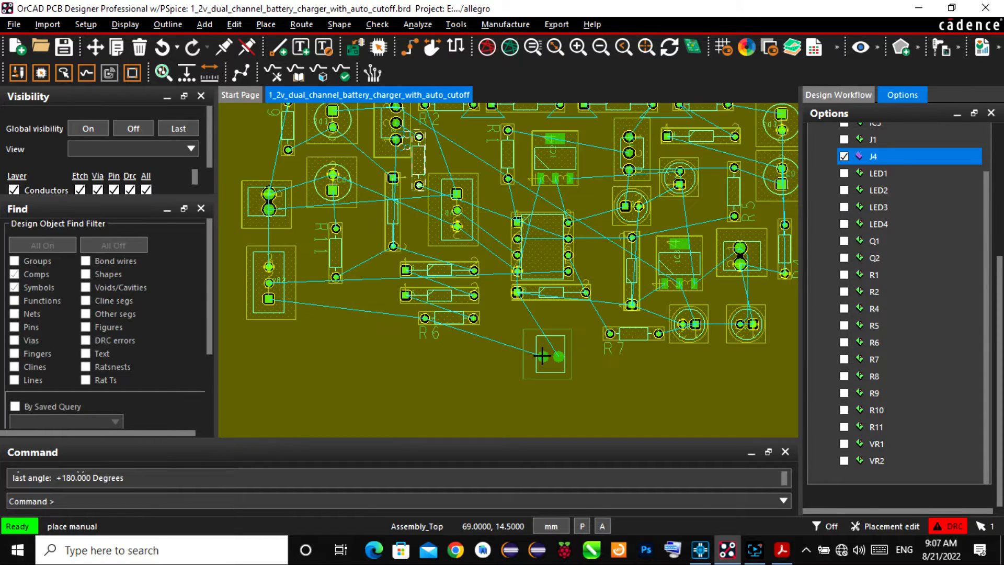
scroll(543, 356, "down", 3)
scroll(447, 376, "up", 3)
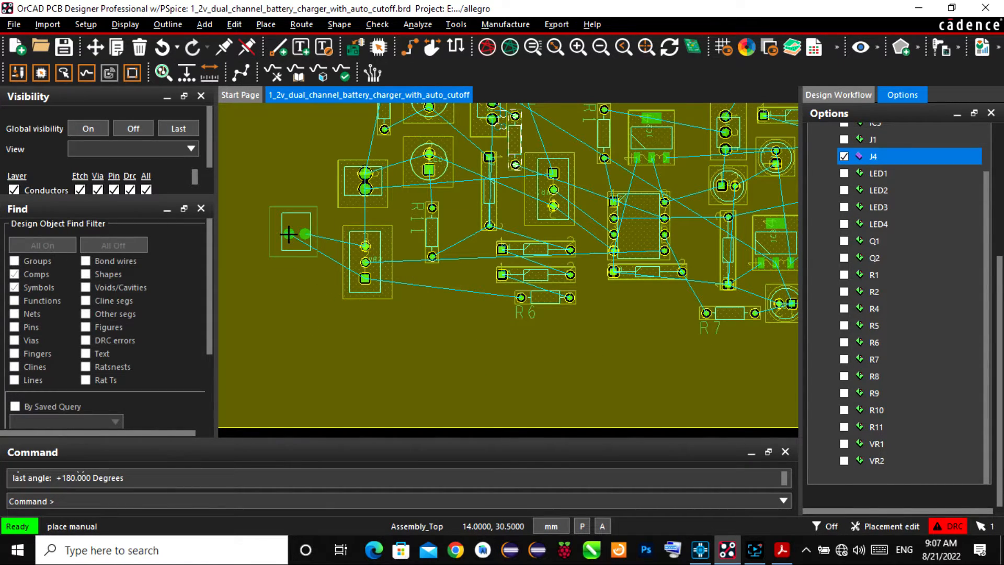
- Rotate J4 to 270 degrees and place it at (16, 31.5) mm, to the left of VR2
right_click(288, 234)
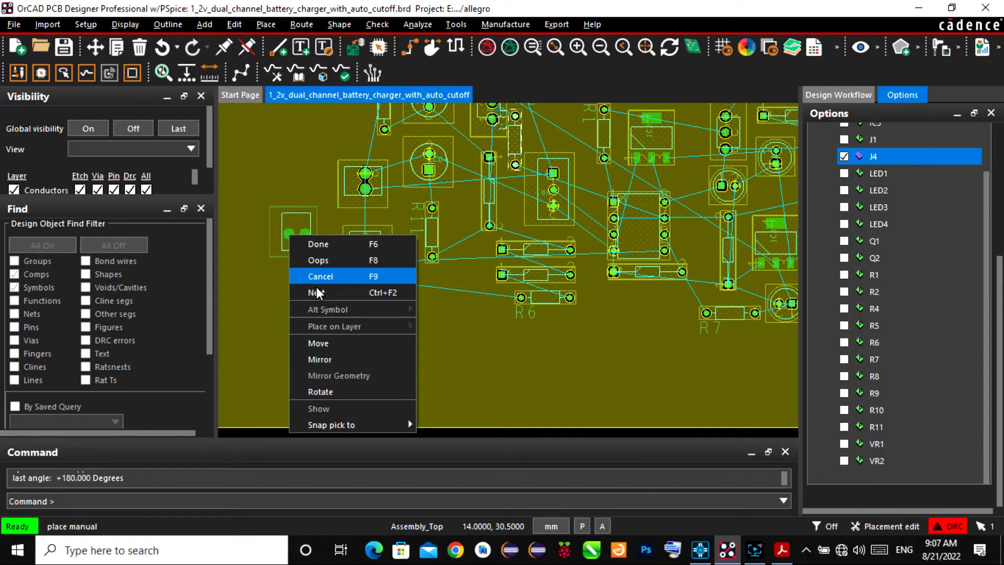
left_click(320, 392)
left_click(288, 235)
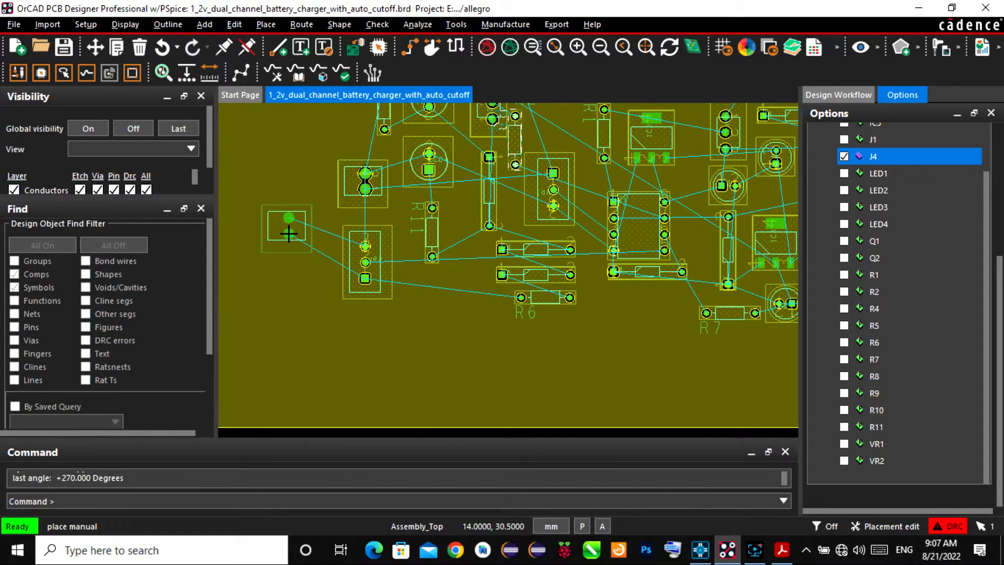
left_click(302, 227)
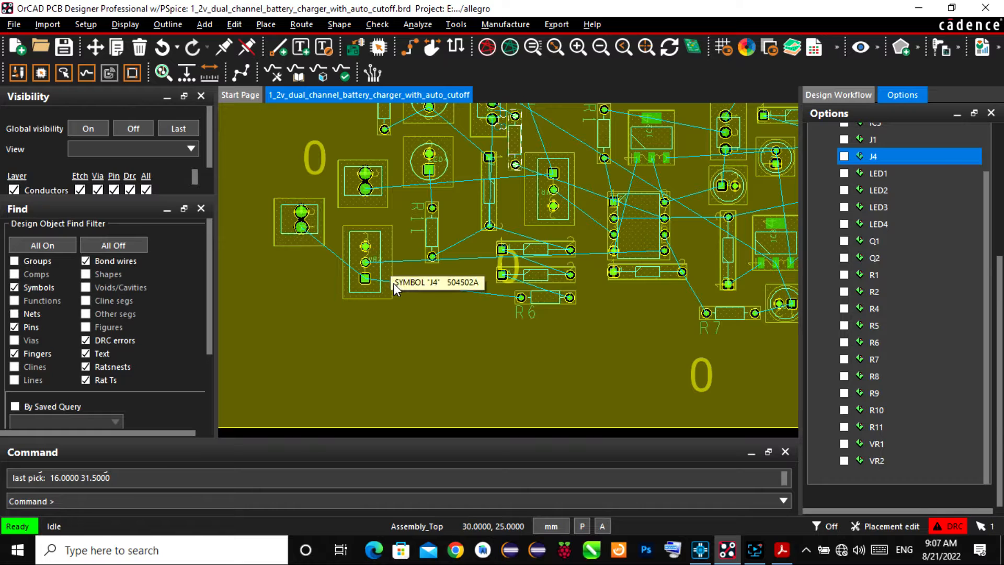
- Move VR2 slightly down and to the right, and move J4 to (26, 29.5) mm between the upper connector and VR2
left_click_drag(364, 269, 379, 305)
left_click(379, 312)
left_click_drag(301, 226, 365, 241)
scroll(368, 199, "up", 1)
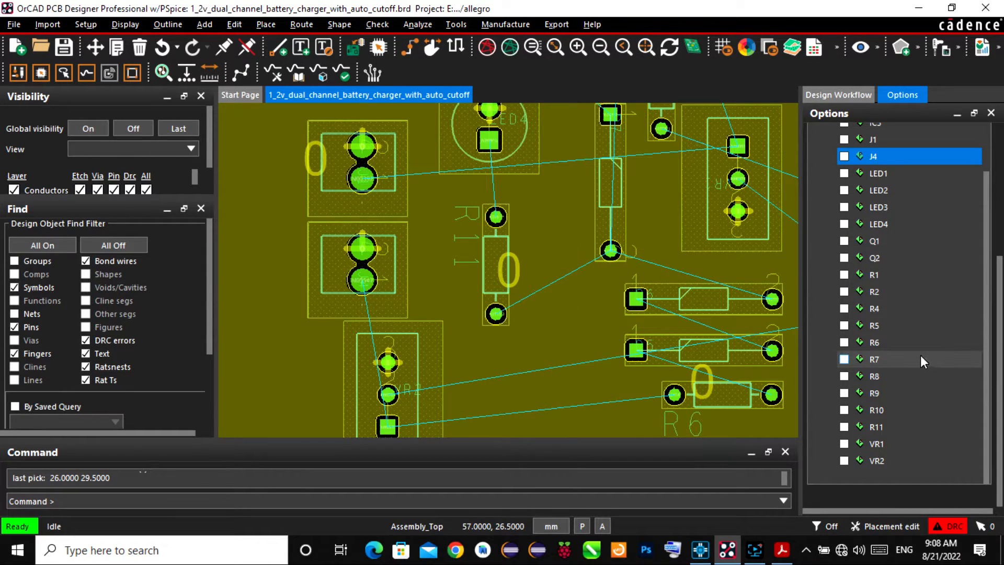
- Check the component list for unplaced parts and update the DRC
scroll(897, 334, "up", 4)
scroll(895, 335, "up", 2)
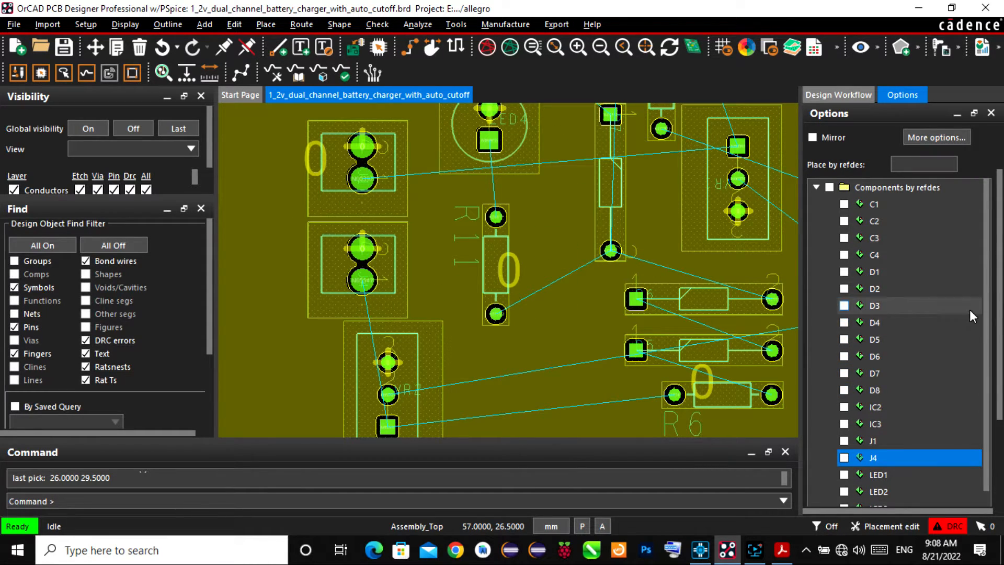
scroll(992, 461, "down", 2)
scroll(991, 460, "up", 2)
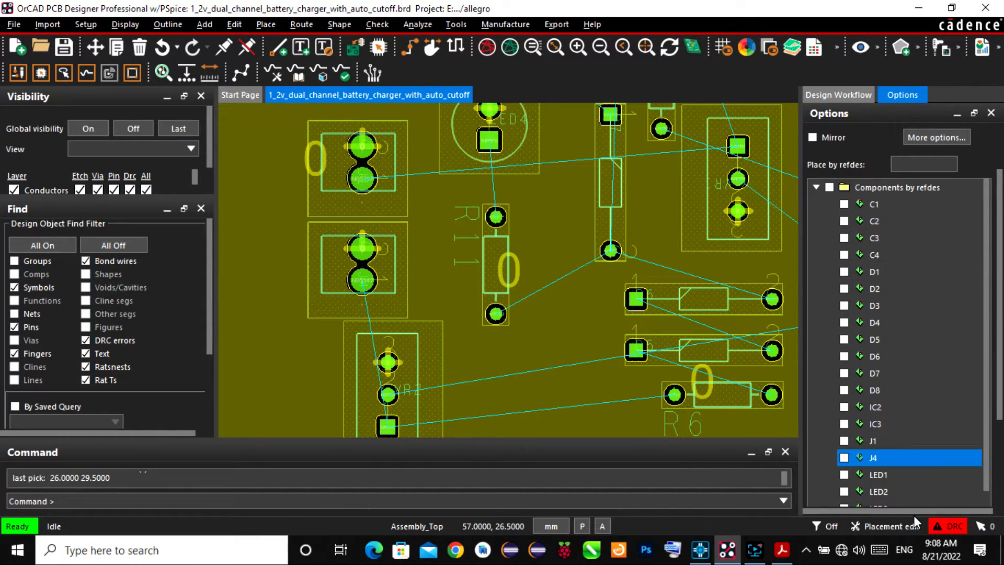
right_click(936, 524)
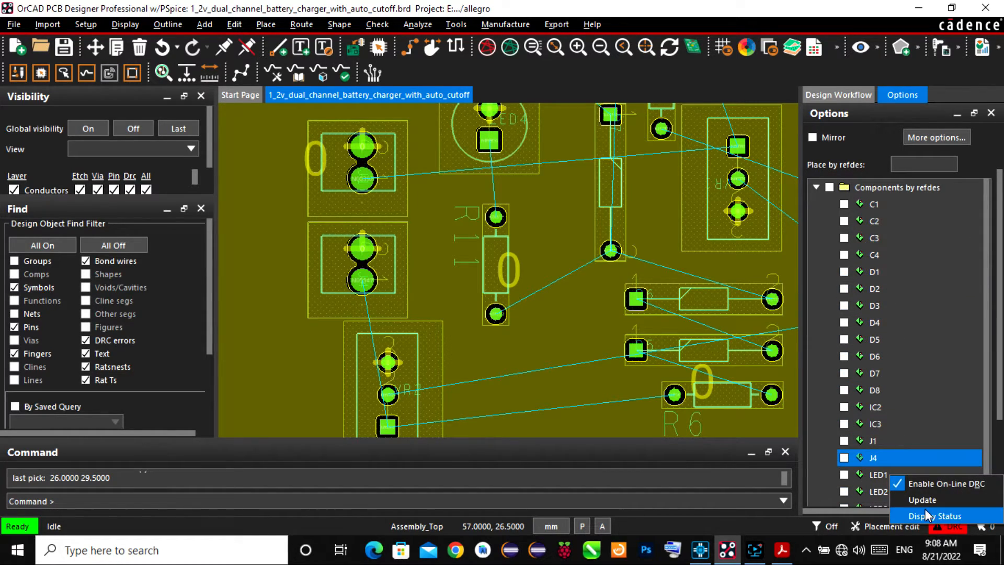
left_click(963, 496)
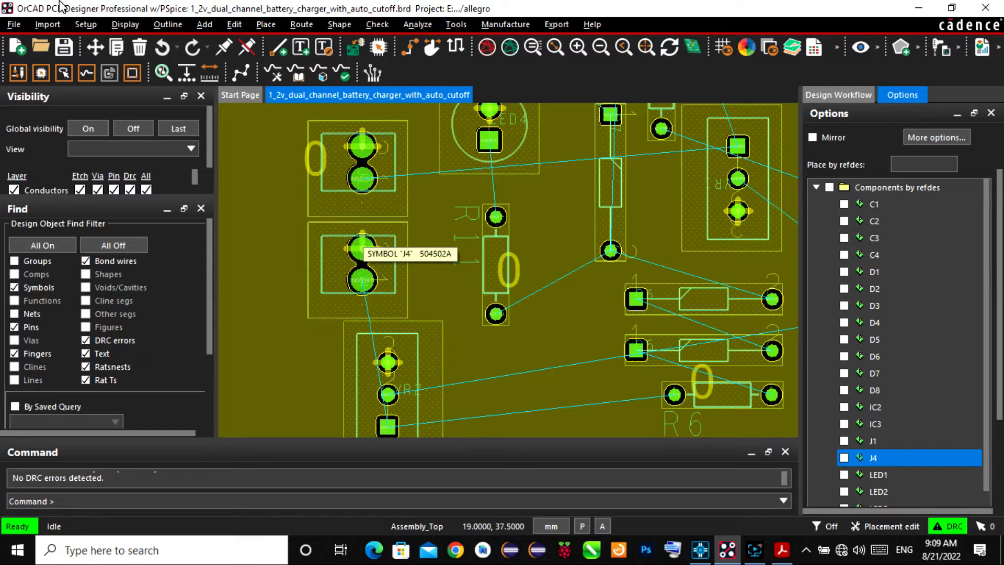
- Review the design status and update all dynamic shapes
left_click(400, 29)
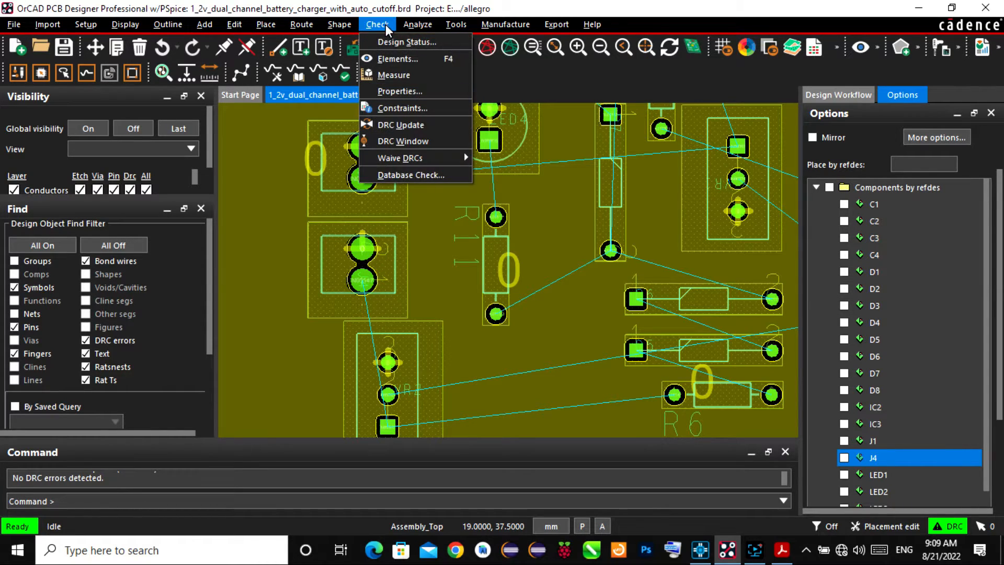
left_click(386, 37)
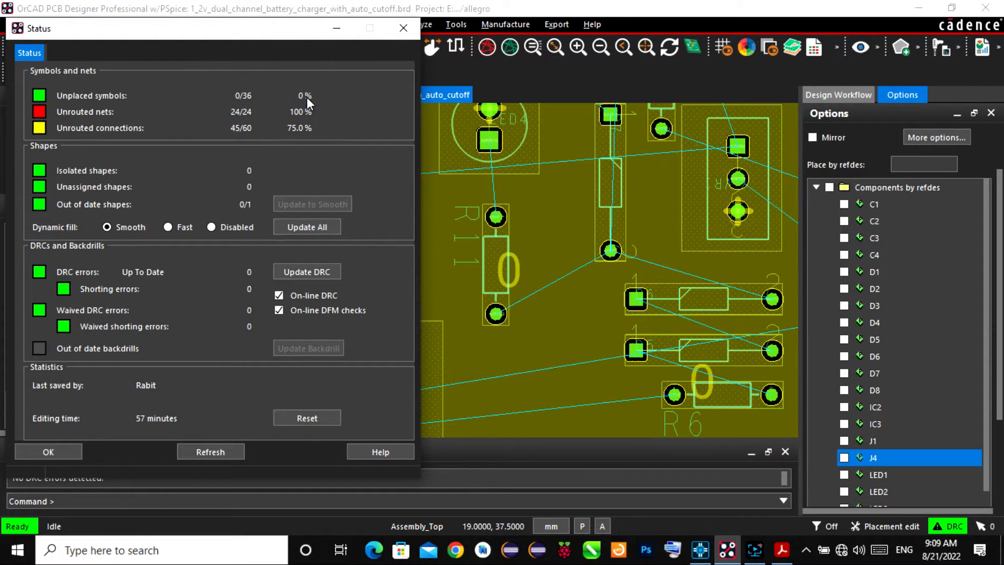
left_click(316, 228)
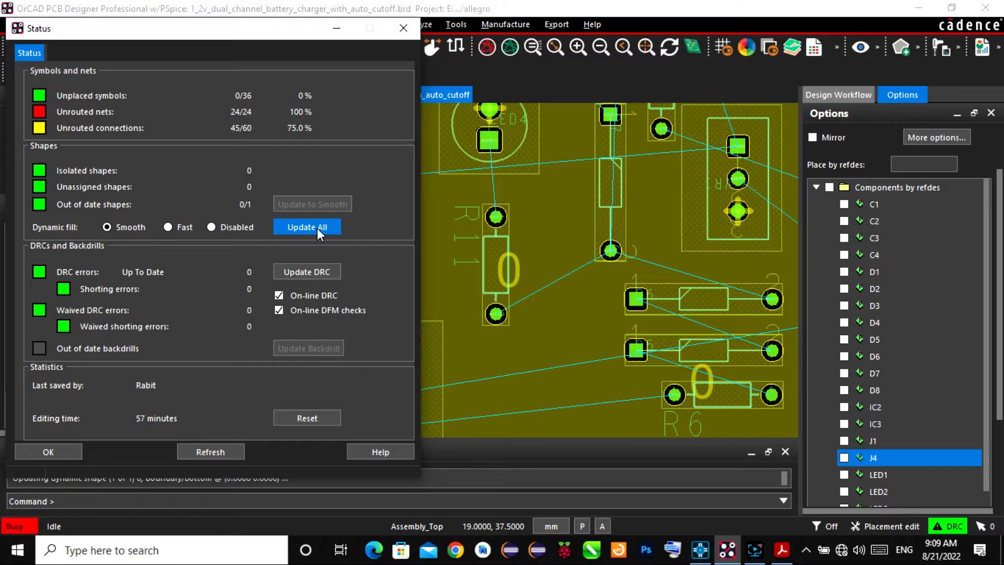
left_click(59, 450)
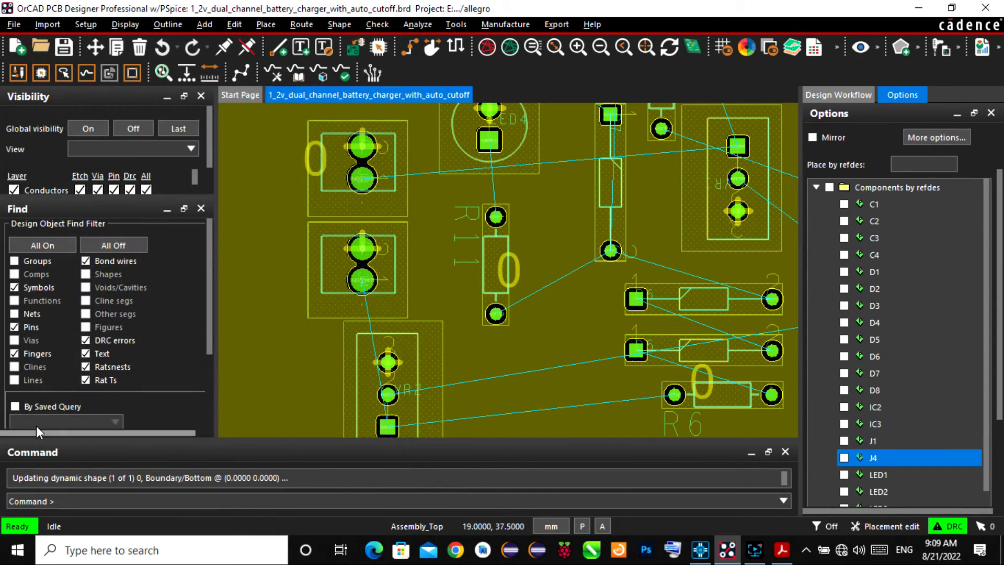
- Move all placed components together about 18 mm left and 11 mm down, toward the board's lower-left corner
scroll(377, 324, "down", 2)
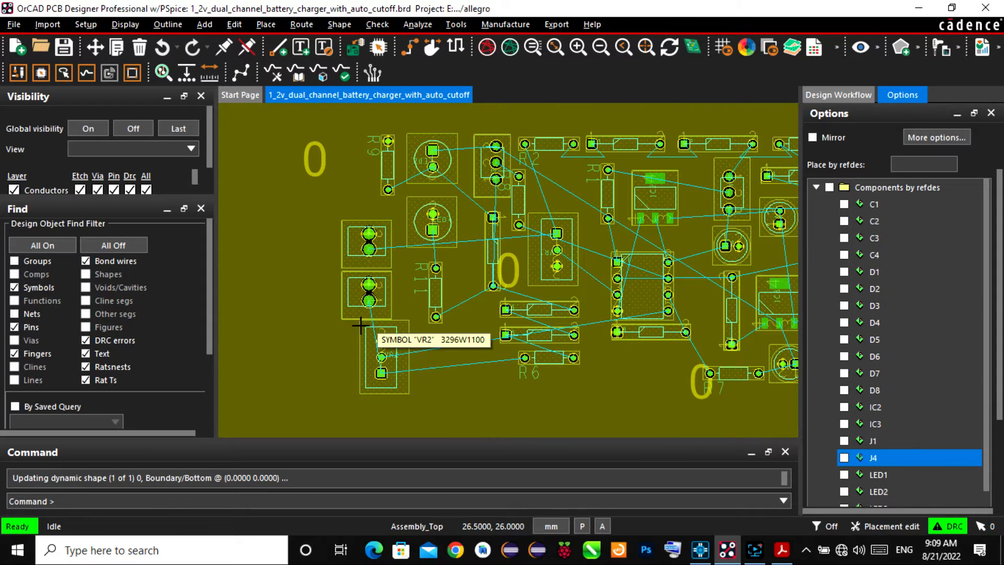
scroll(305, 336, "down", 3)
scroll(554, 272, "up", 2)
scroll(587, 269, "down", 2)
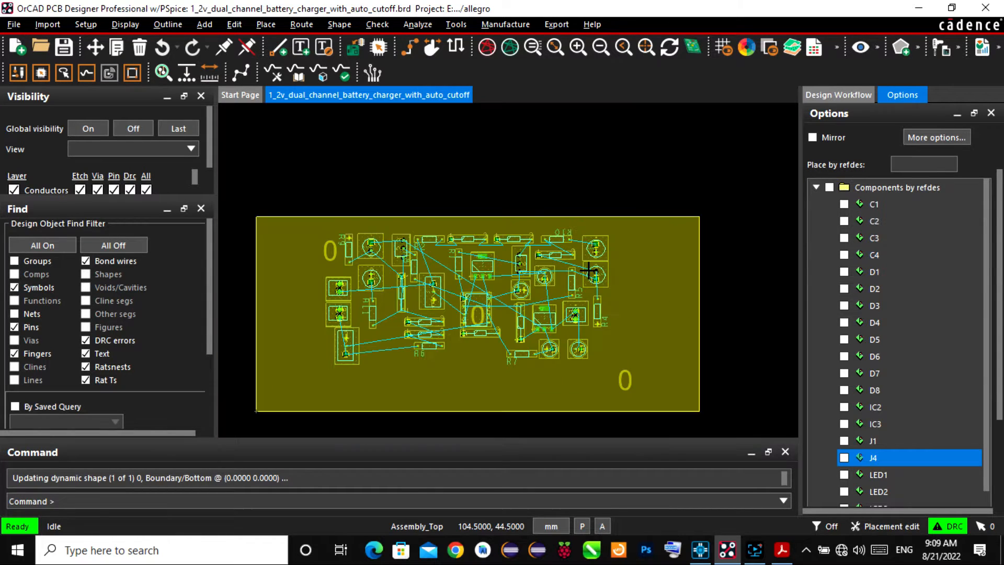
left_click_drag(300, 223, 645, 376)
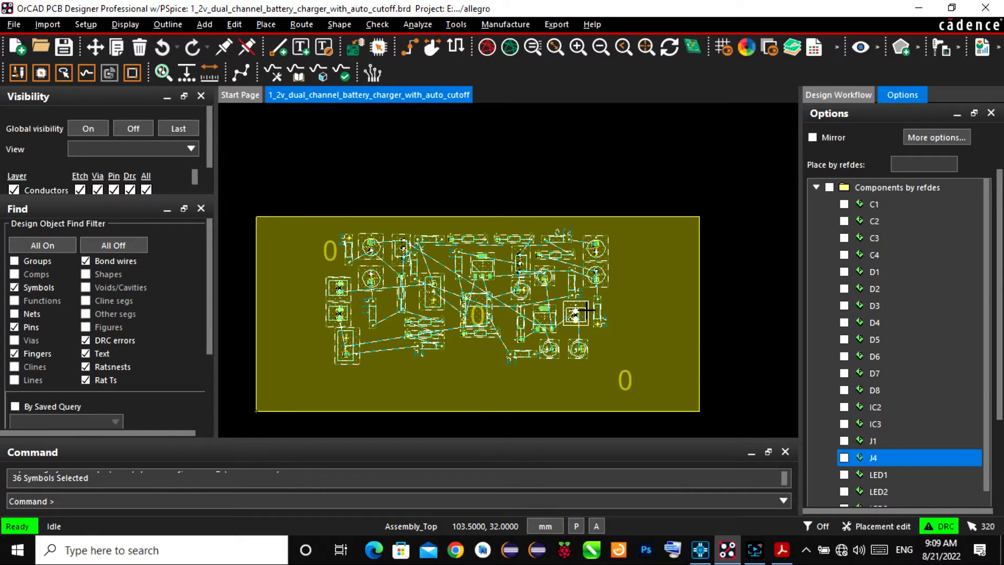
left_click(105, 49)
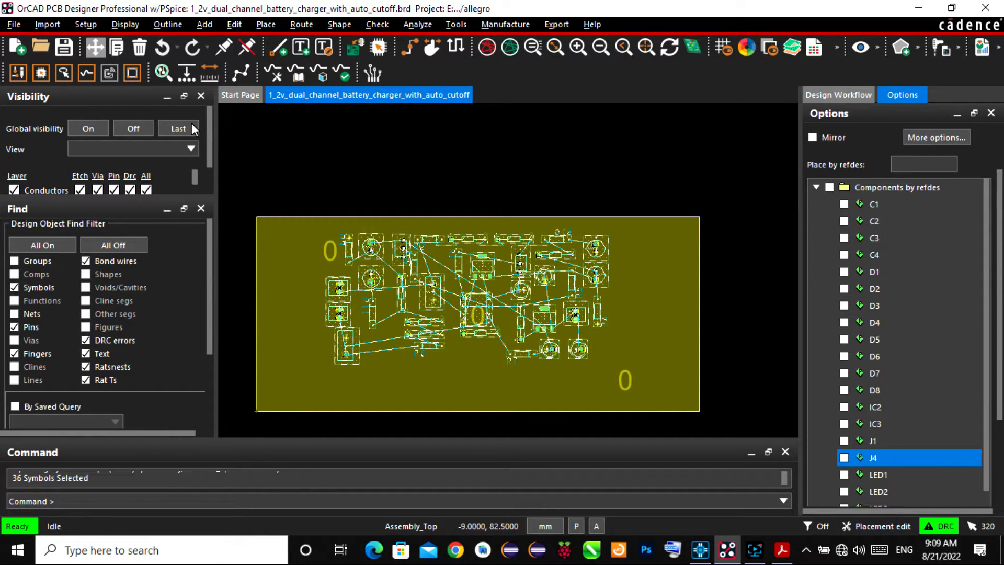
left_click(525, 267)
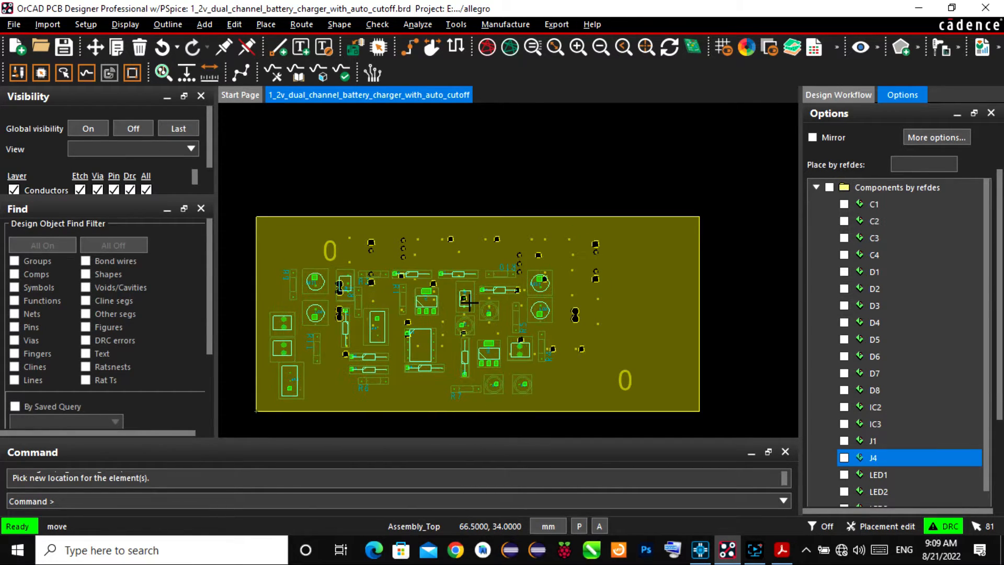
left_click(469, 302)
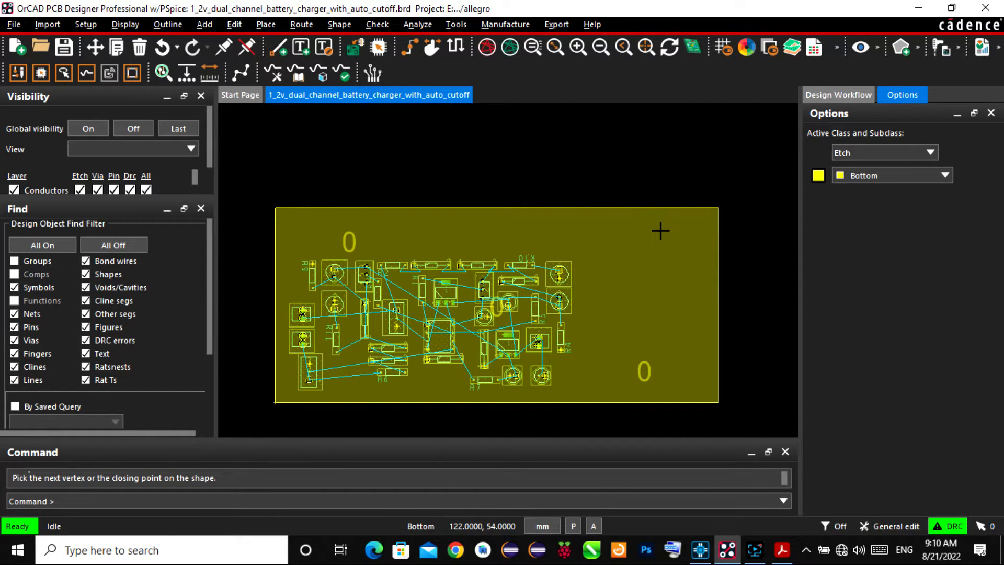
- Delete the oversized bottom-layer copper shape on net 0 and the board's design outline
left_click(147, 49)
left_click(594, 245)
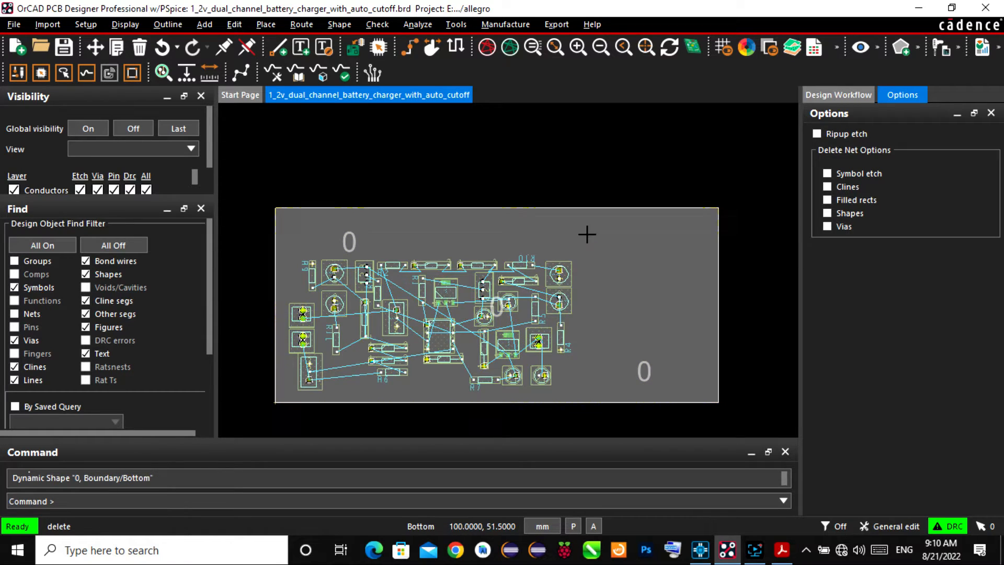
scroll(508, 216, "up", 2)
scroll(508, 216, "down", 3)
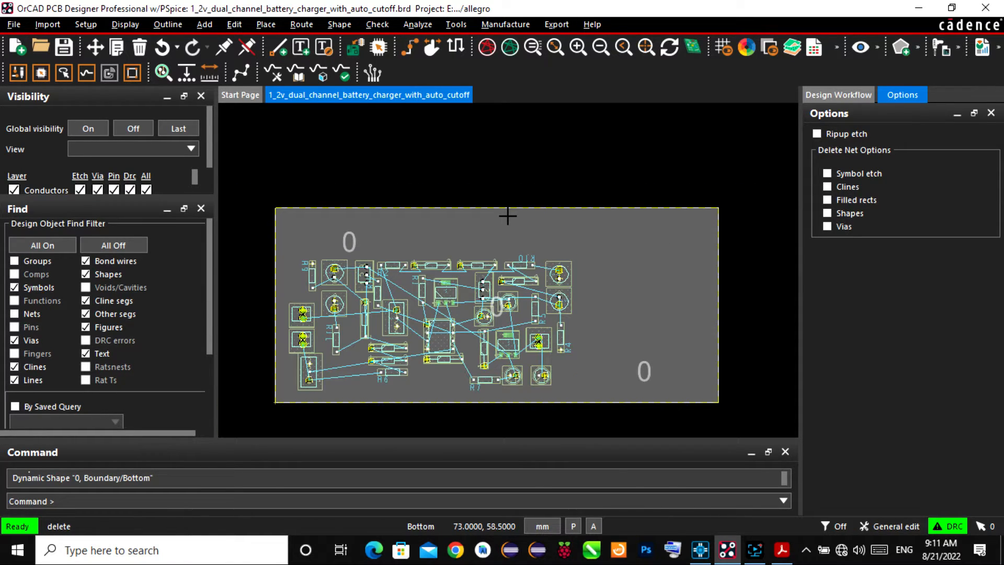
left_click(463, 222)
scroll(637, 248, "up", 2)
scroll(638, 248, "down", 2)
left_click(660, 208)
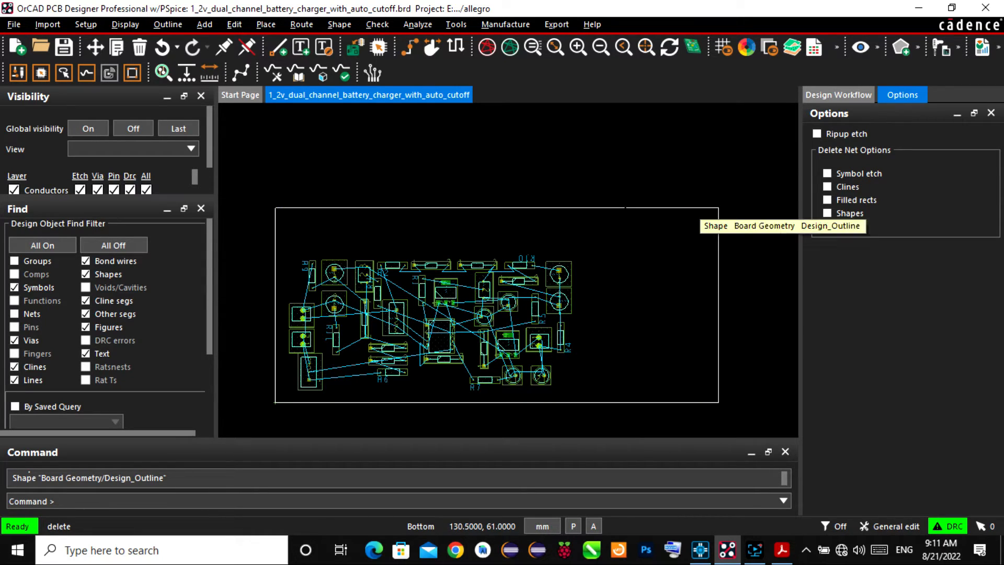
left_click(144, 52)
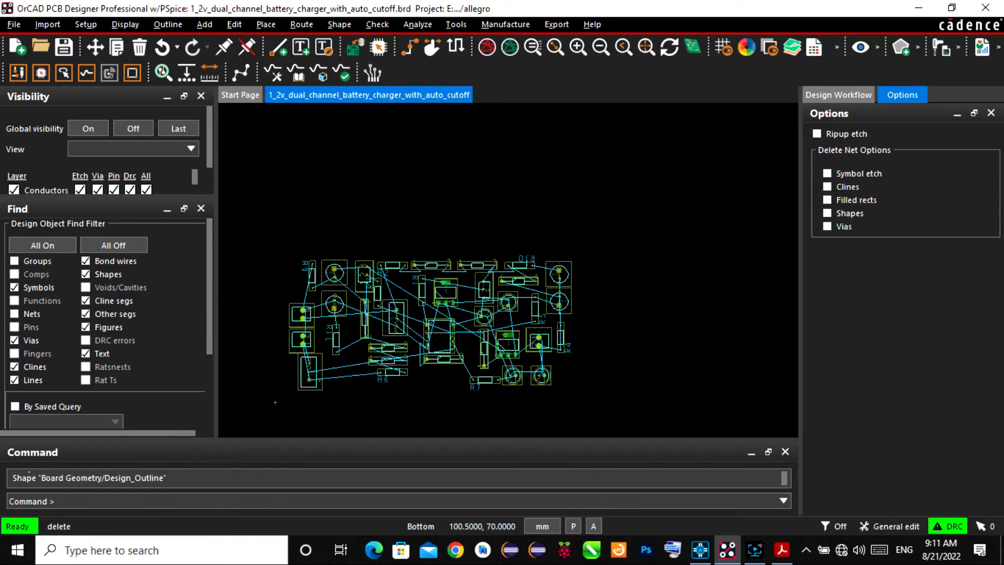
- Draw a rectangular Board Geometry Design_Outline around the components from the origin (0, 0) to (104.5, 46.5) mm
left_click(918, 46)
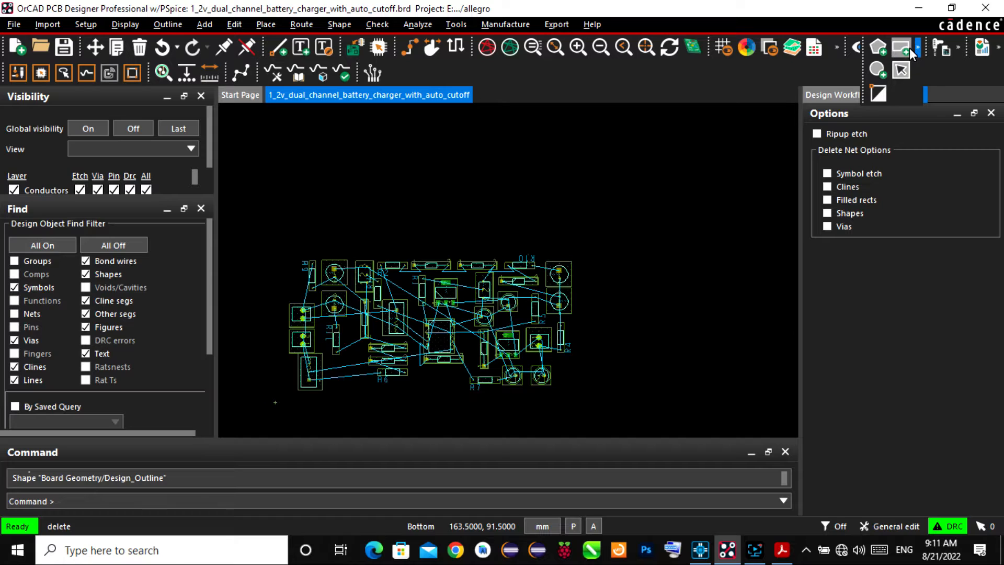
left_click(908, 48)
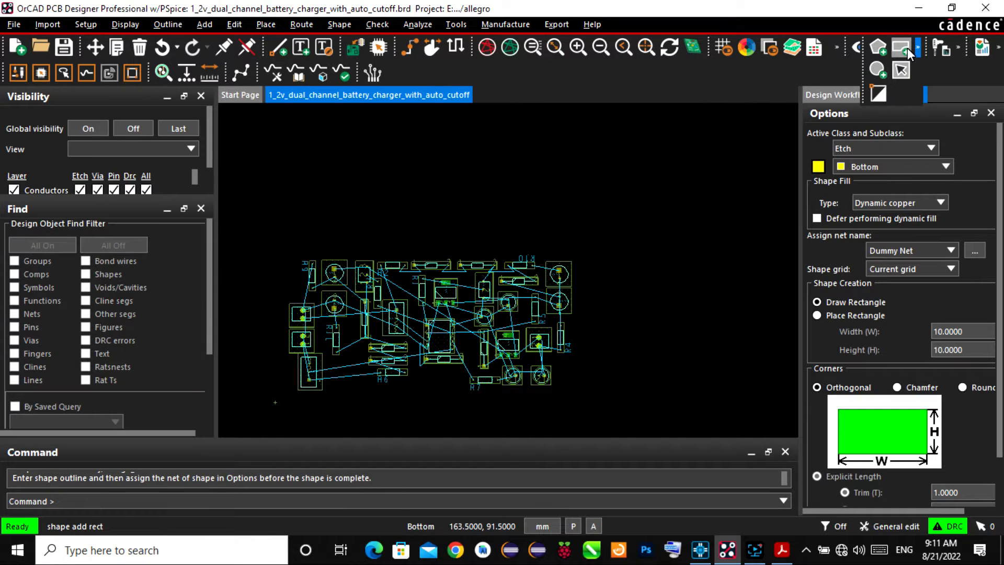
left_click(896, 145)
left_click(877, 170)
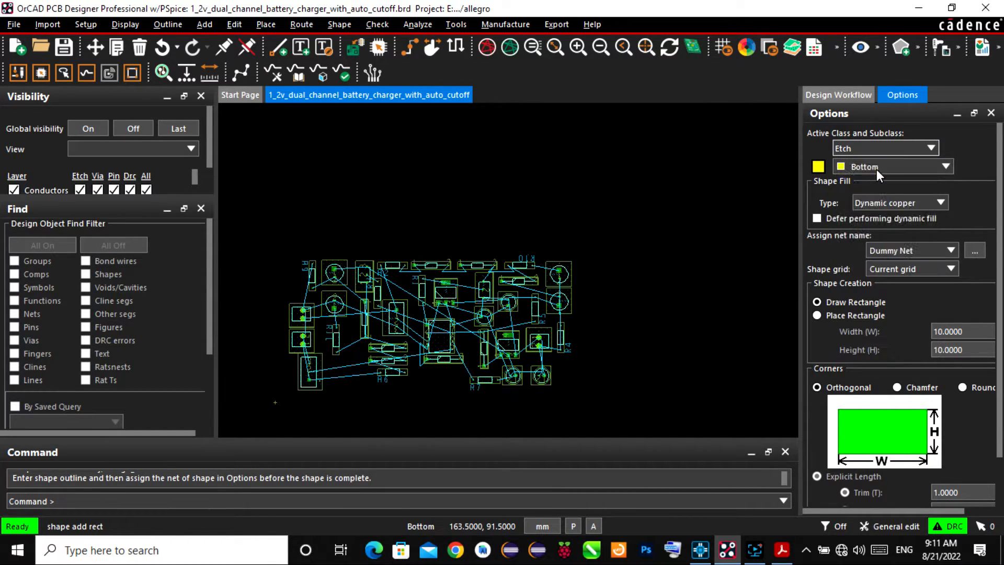
left_click(883, 166)
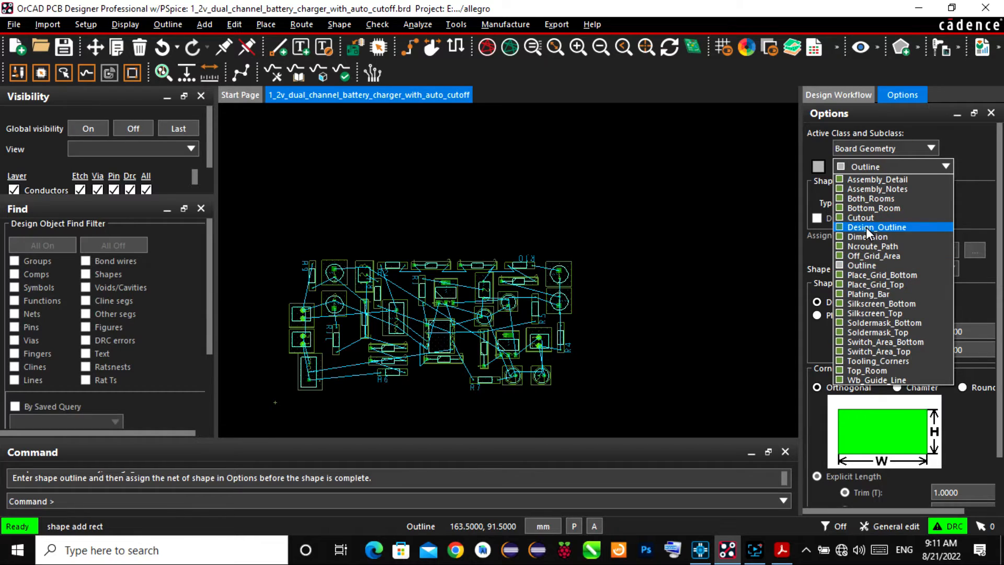
left_click(866, 227)
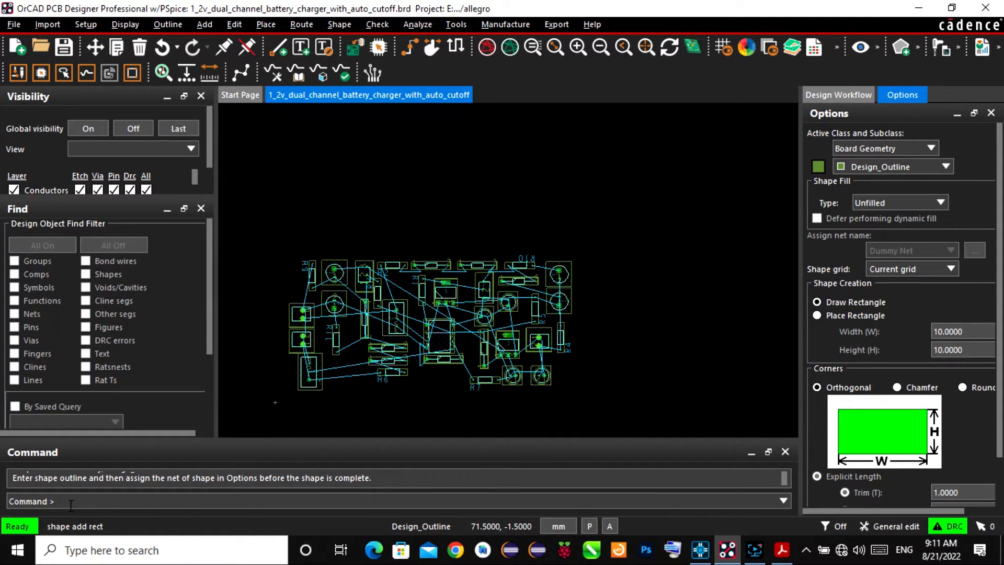
type("x 0 0")
key("Return")
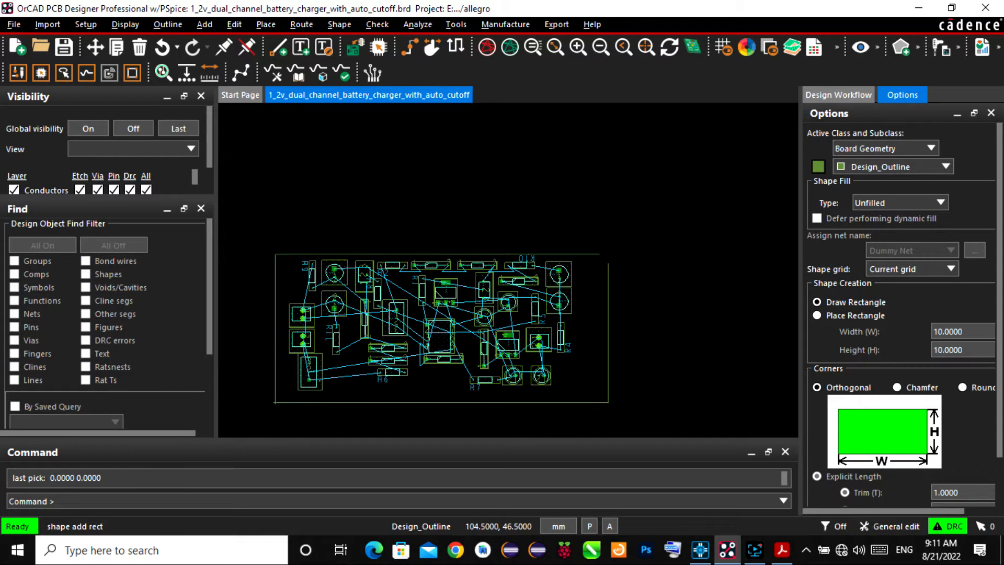
left_click(608, 254)
right_click(635, 208)
left_click(660, 218)
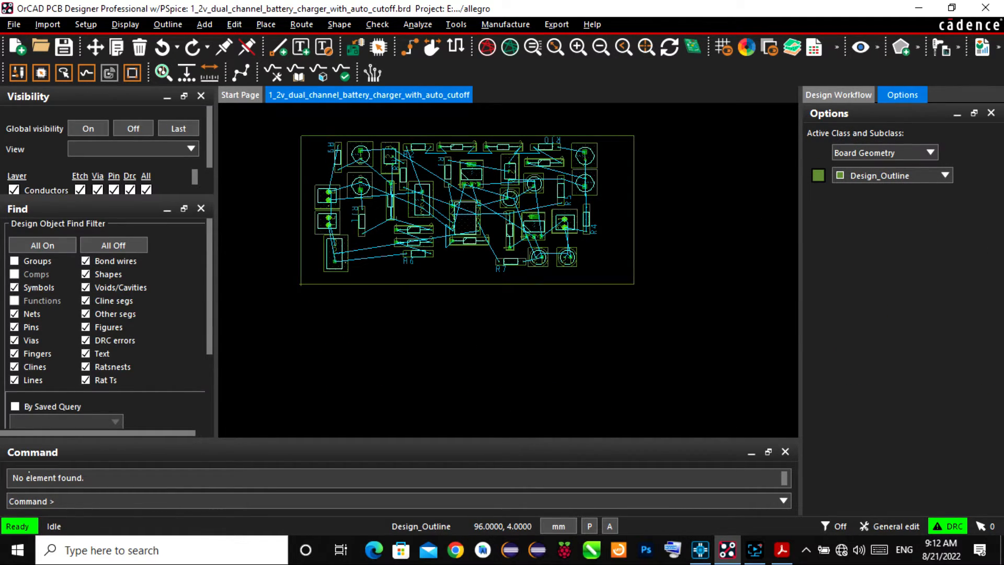
- Move all the components together about 3.5 mm right and 1.5 mm down to centre them within the board outline
left_click_drag(613, 269, 315, 139)
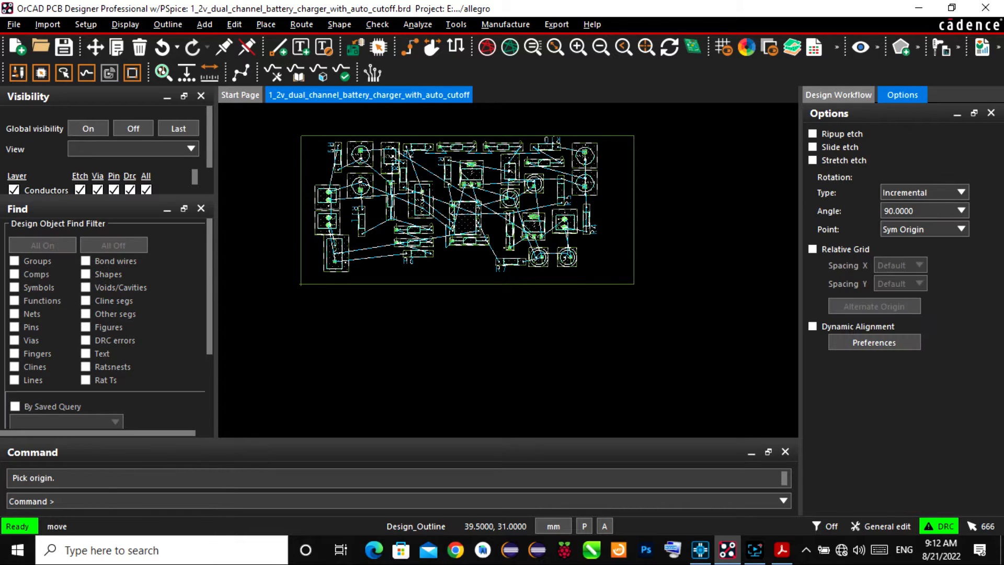
left_click(431, 181)
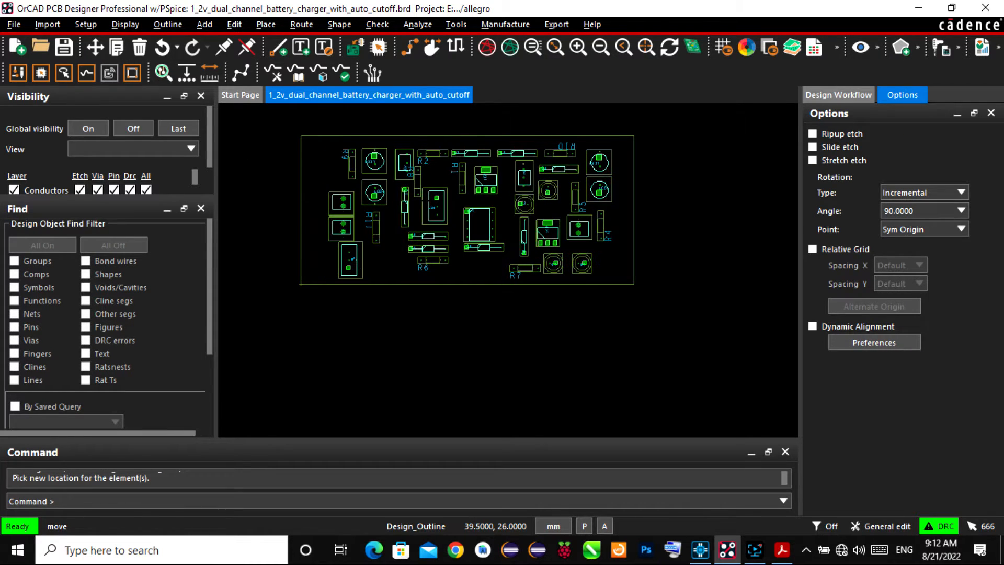
left_click(430, 184)
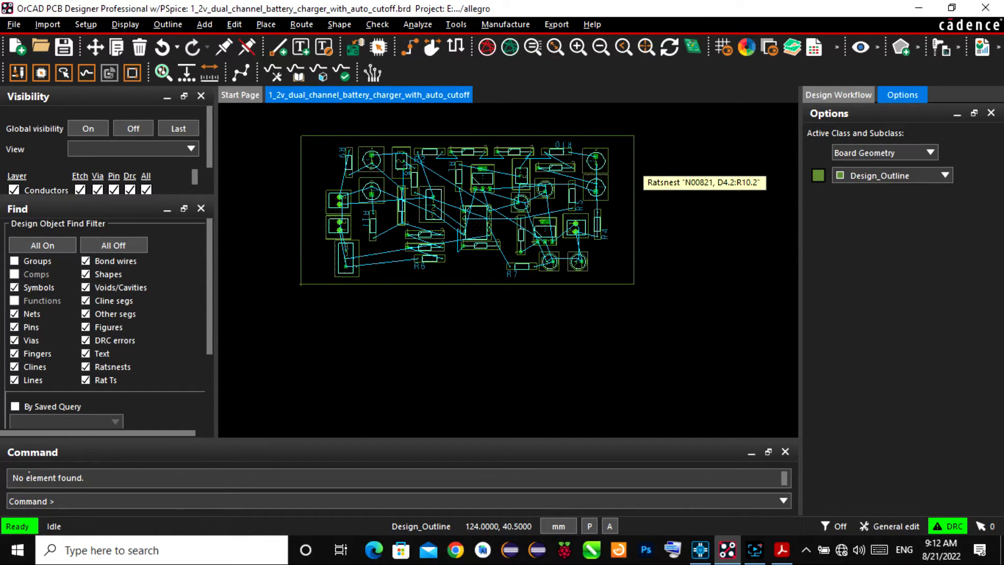
left_click(916, 46)
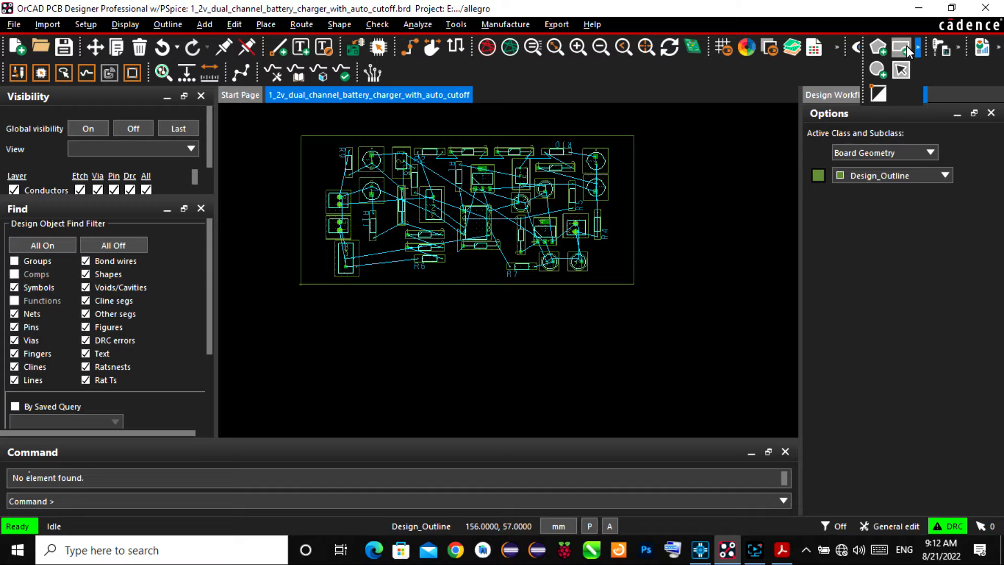
left_click(906, 45)
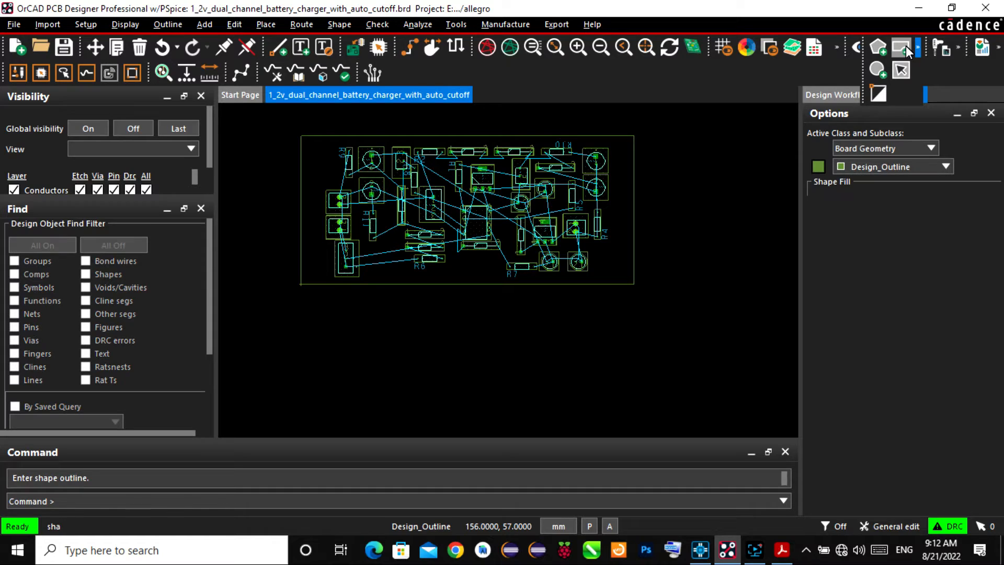
left_click(930, 148)
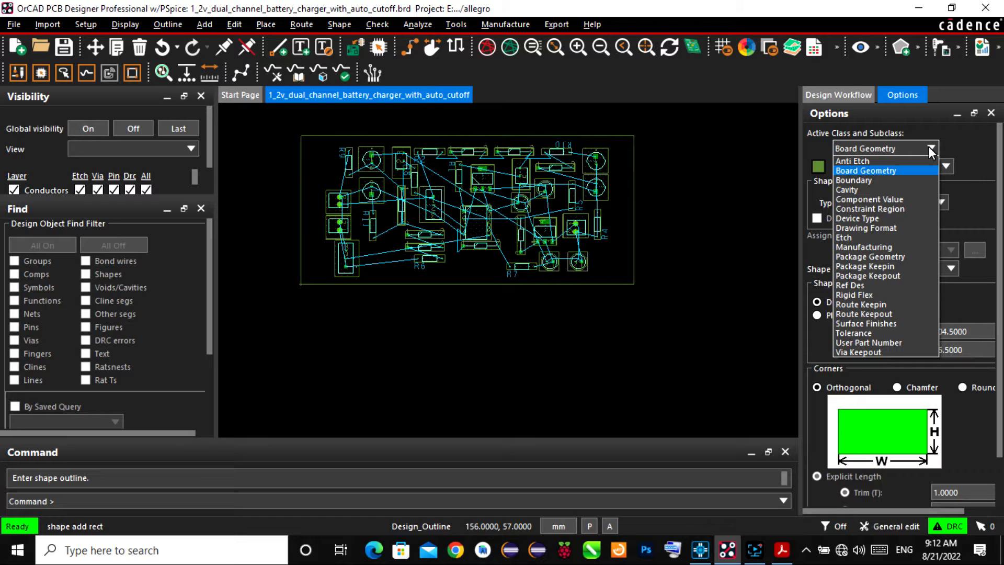
left_click(929, 147)
left_click(679, 296)
- Switch to Etch Edit mode and set up a rectangular dynamic copper shape on the Bottom etch layer, assigned to net 0
left_click(896, 526)
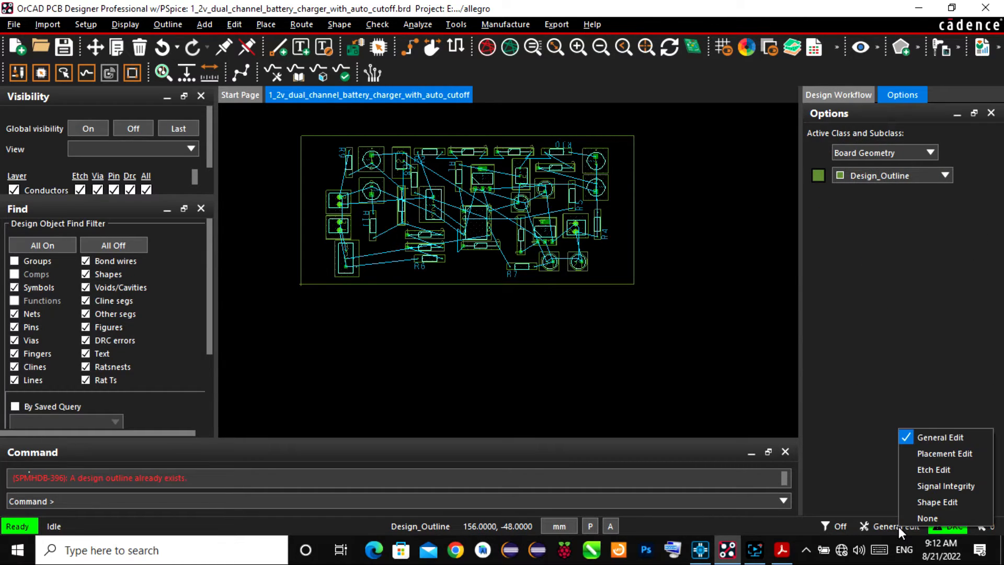
left_click(906, 470)
left_click(933, 174)
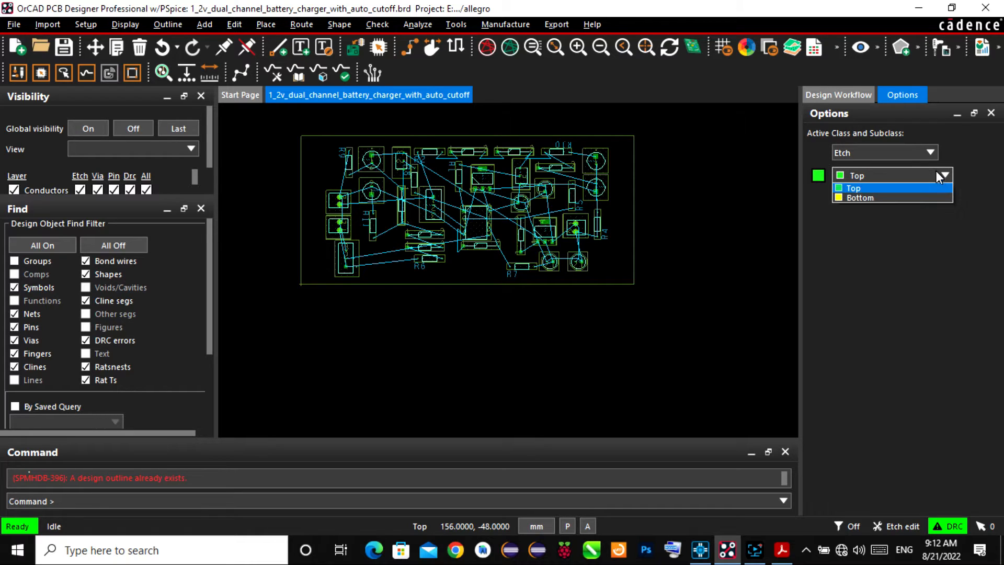
left_click(910, 196)
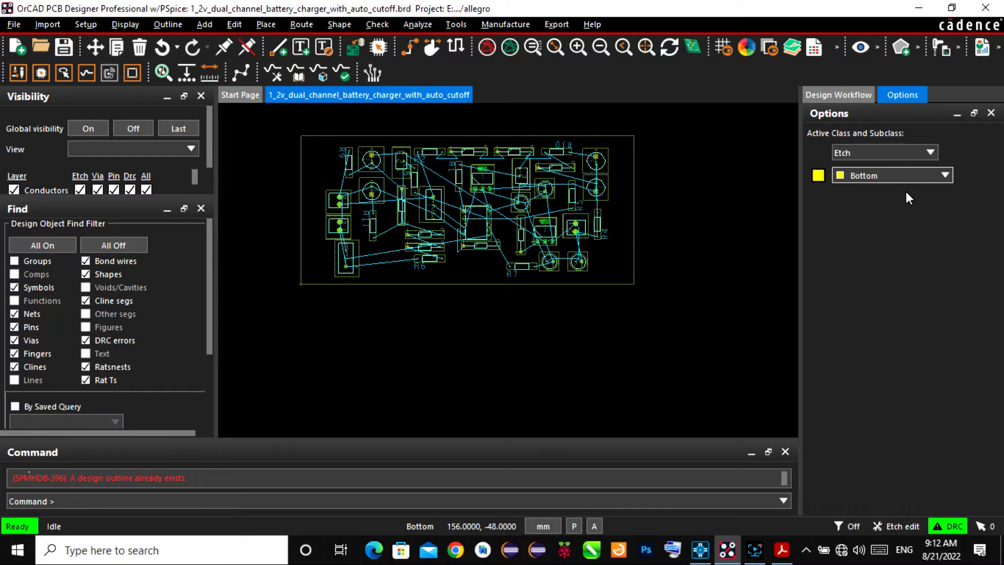
left_click(917, 49)
left_click(909, 46)
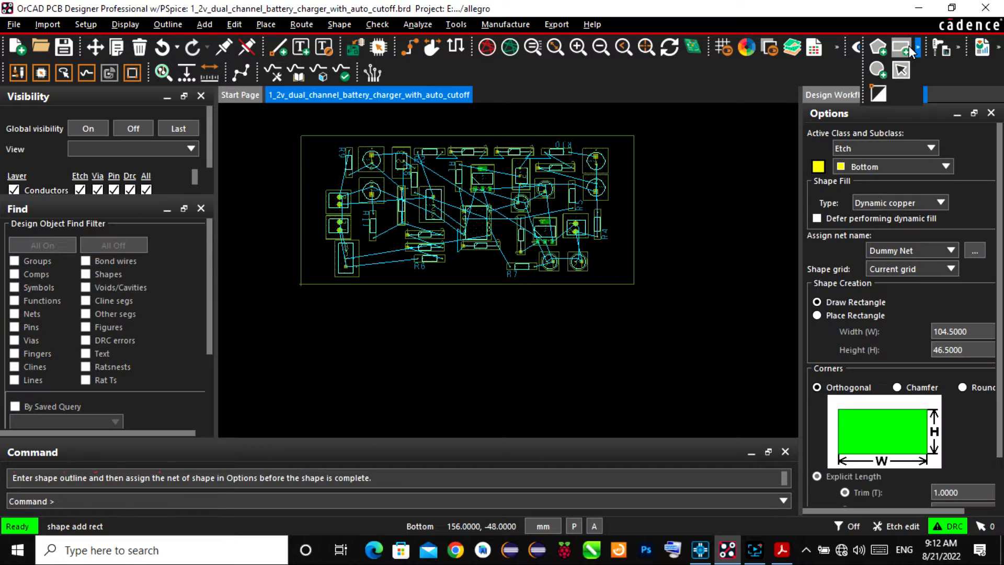
left_click(975, 250)
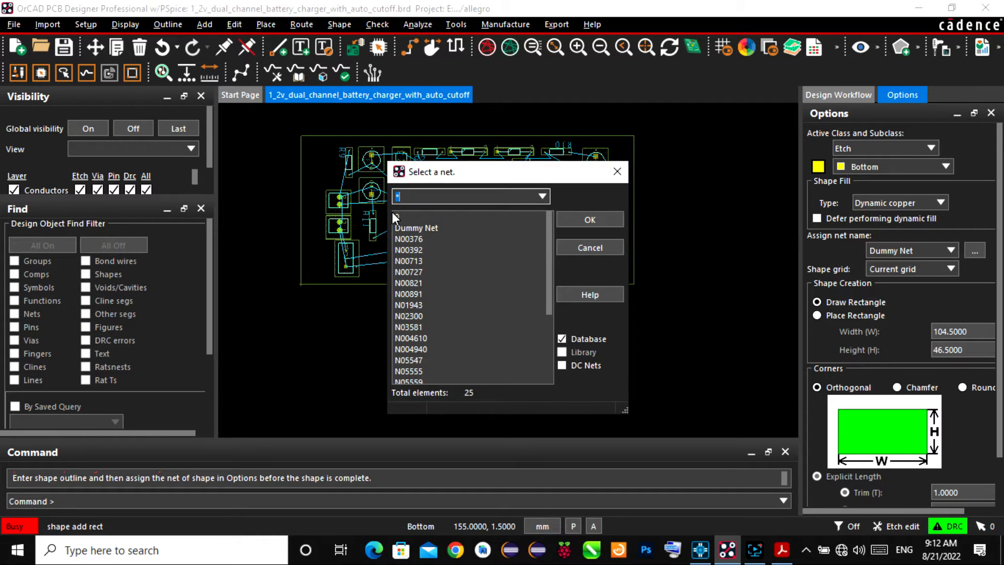
left_click(400, 216)
left_click(583, 221)
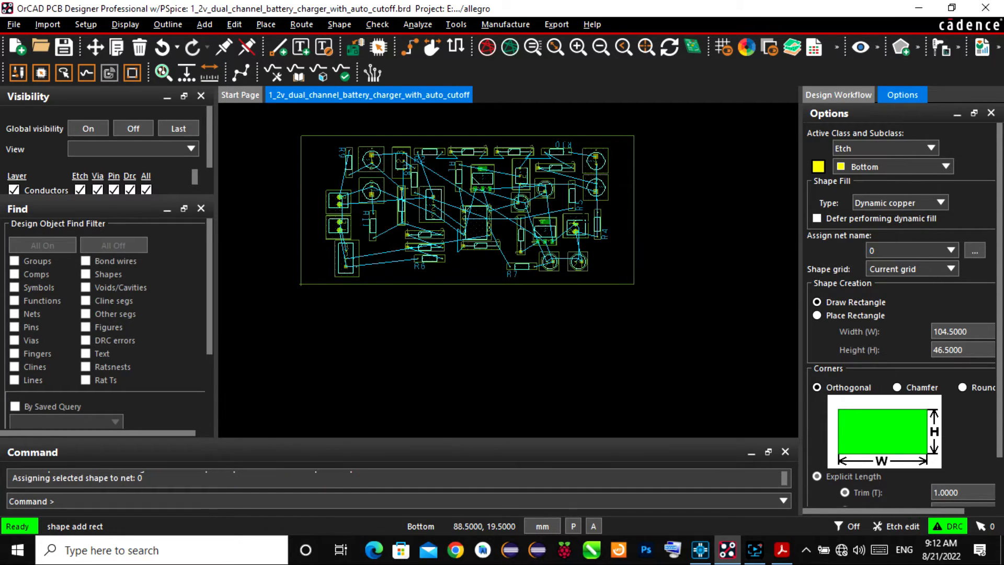
- Draw the copper rectangle over the whole board from (0, 0) to the outline's opposite corner at (104.5, 46.5) mm
left_click(140, 501)
type("x 0 0")
key("Return")
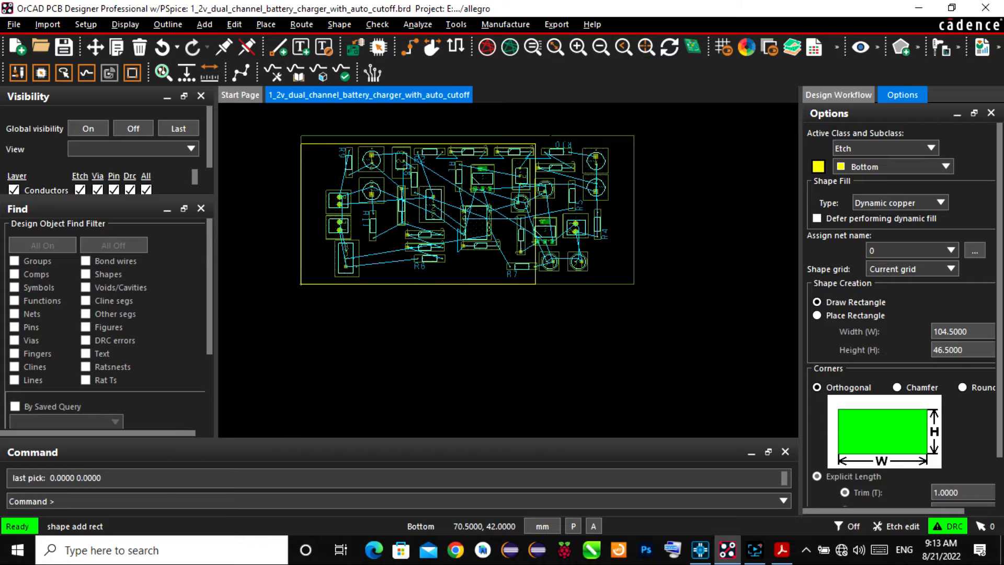
scroll(639, 133, "up", 3)
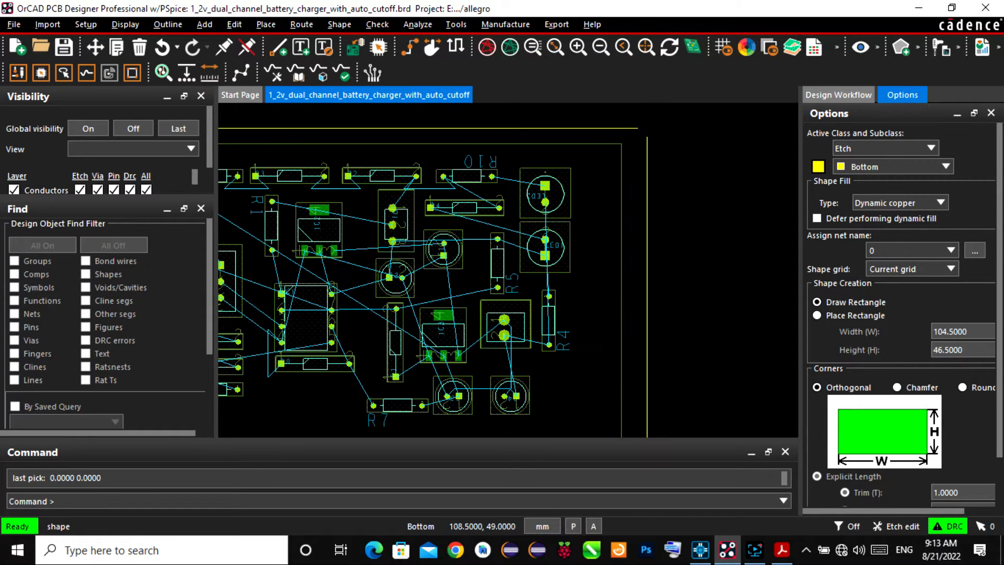
scroll(624, 141, "up", 2)
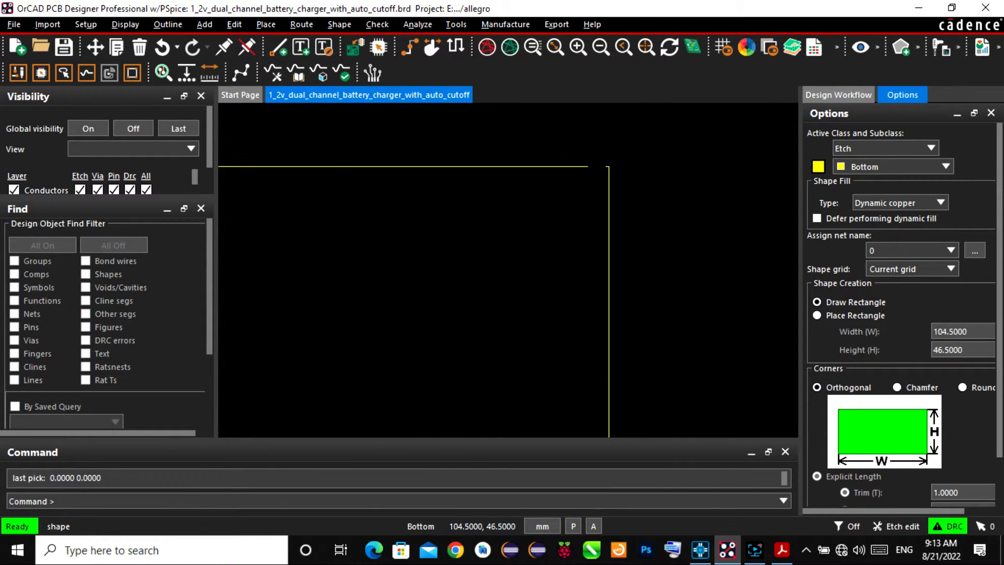
left_click(608, 167)
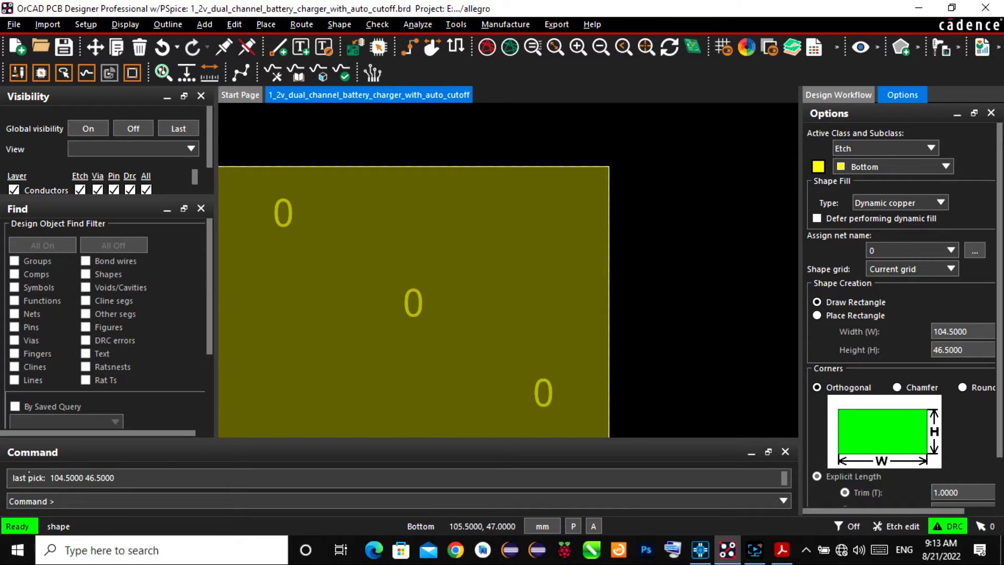
scroll(481, 255, "down", 5)
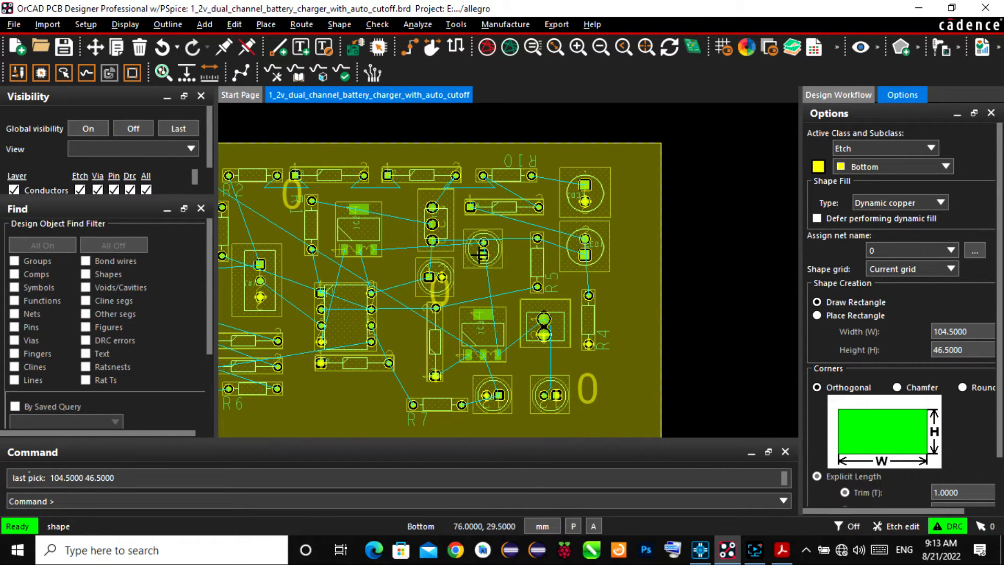
- Examine the bottom copper pour around the component pads, checking thermal connections to net 0 and clearances across the board
scroll(434, 275, "up", 3)
scroll(353, 346, "up", 2)
scroll(348, 345, "down", 2)
scroll(712, 141, "up", 2)
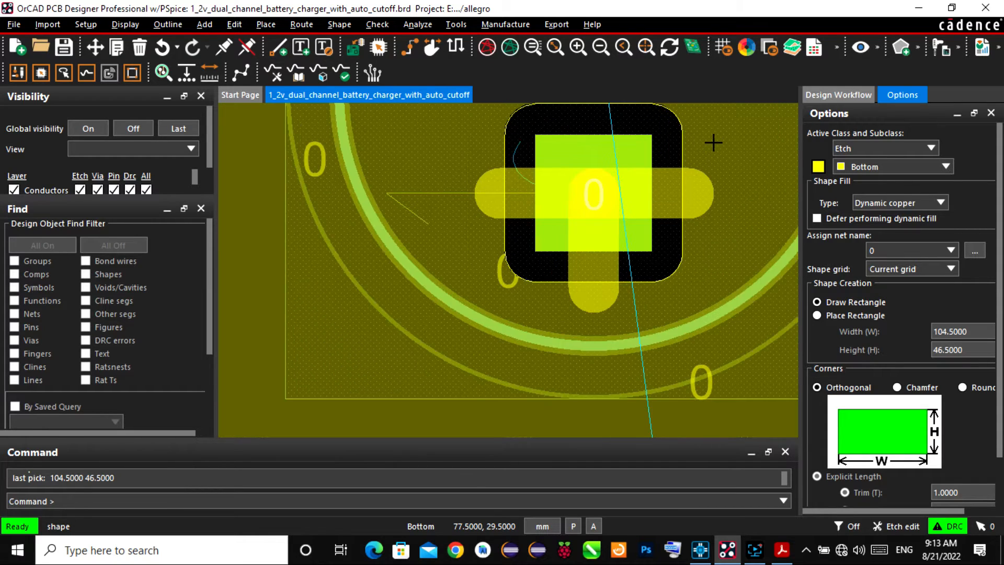
scroll(713, 142, "down", 2)
scroll(714, 146, "down", 2)
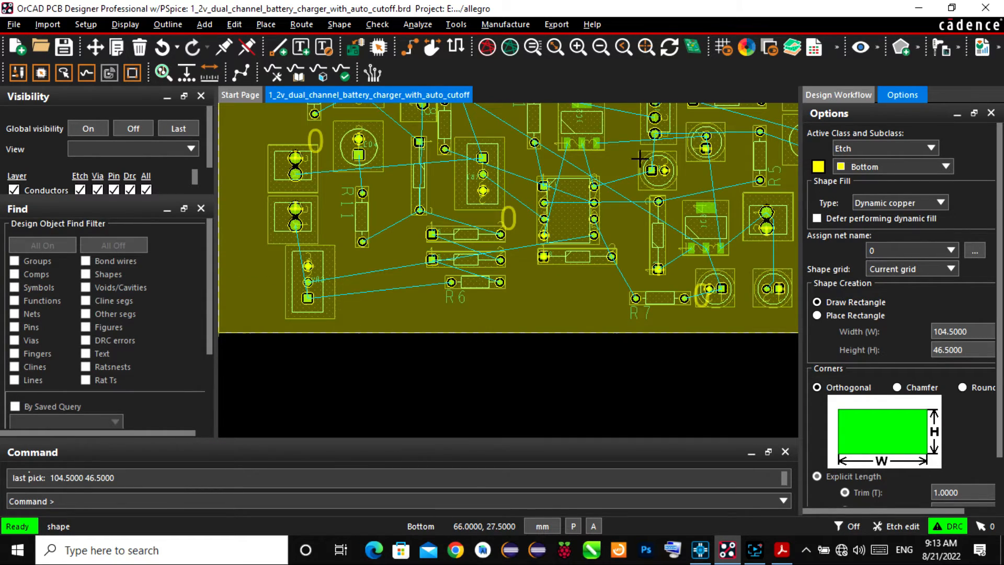
scroll(594, 174, "down", 2)
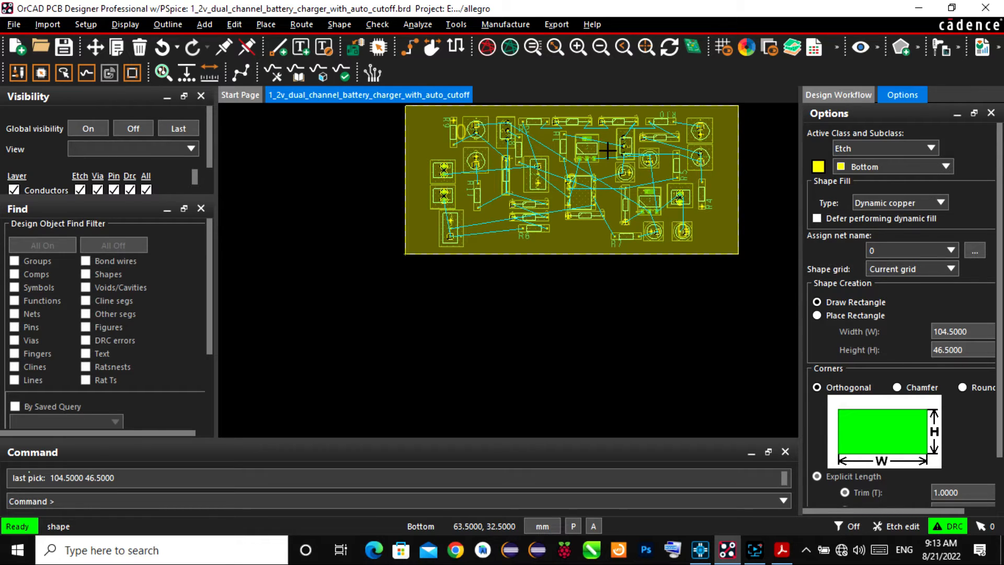
scroll(505, 147, "up", 2)
scroll(477, 141, "down", 2)
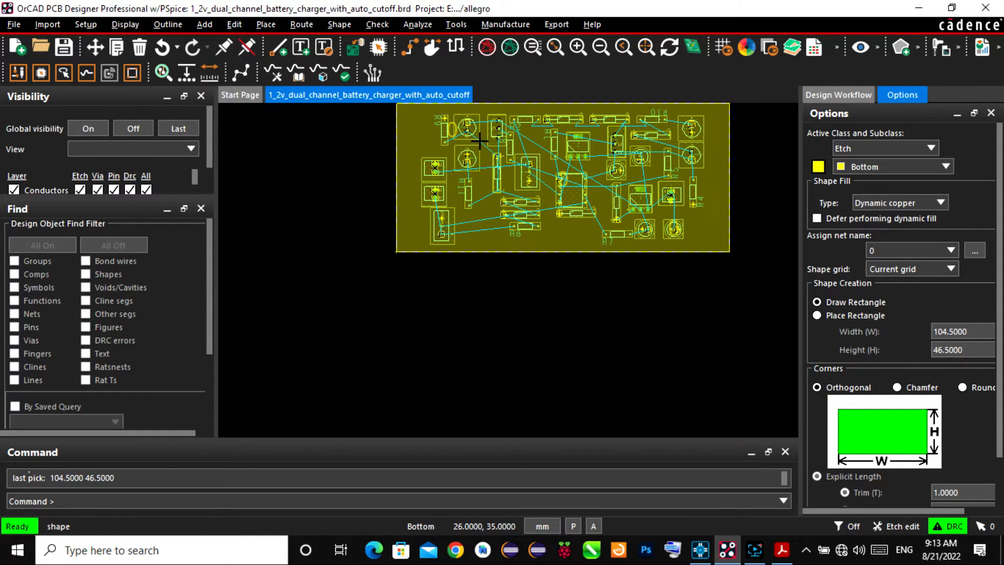
scroll(468, 128, "up", 1)
scroll(470, 128, "up", 1)
scroll(468, 129, "down", 1)
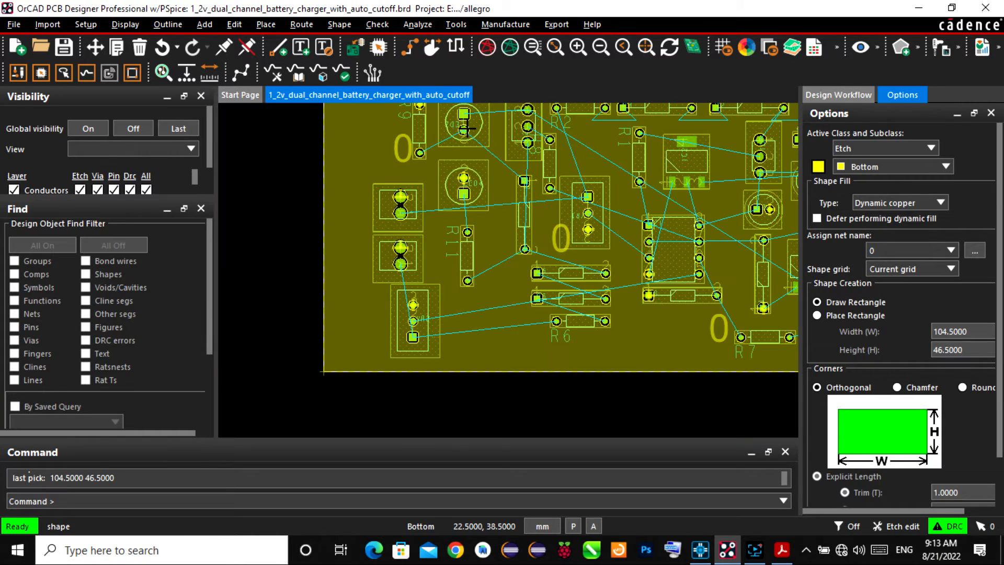
scroll(465, 136, "up", 2)
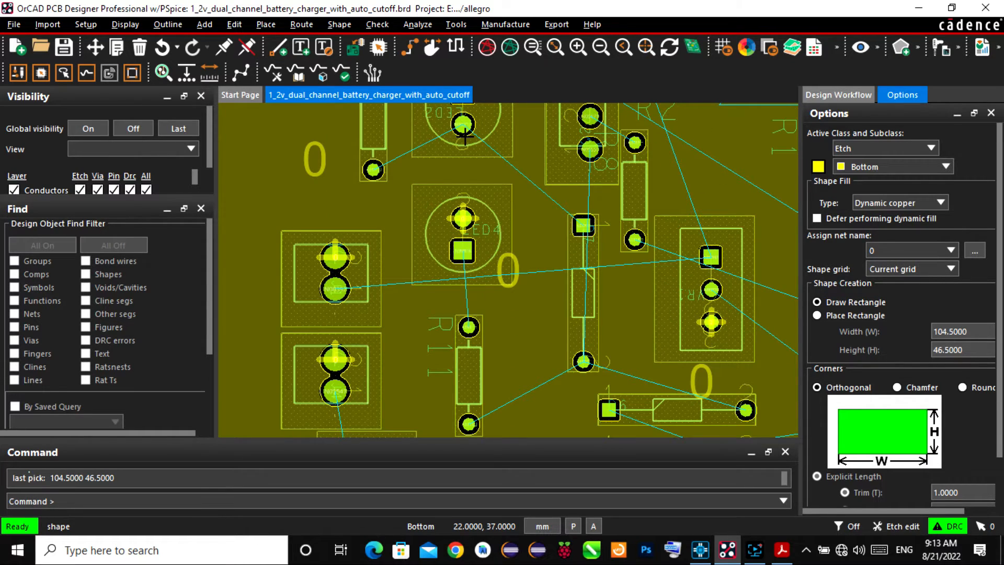
scroll(465, 136, "down", 3)
scroll(442, 140, "up", 2)
scroll(443, 140, "down", 2)
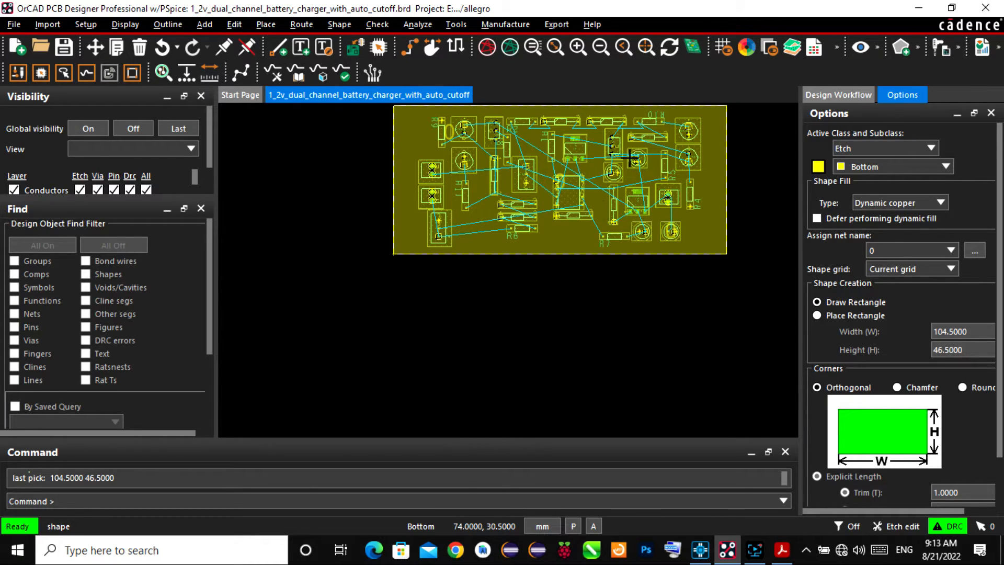
scroll(694, 202, "up", 2)
scroll(675, 199, "down", 2)
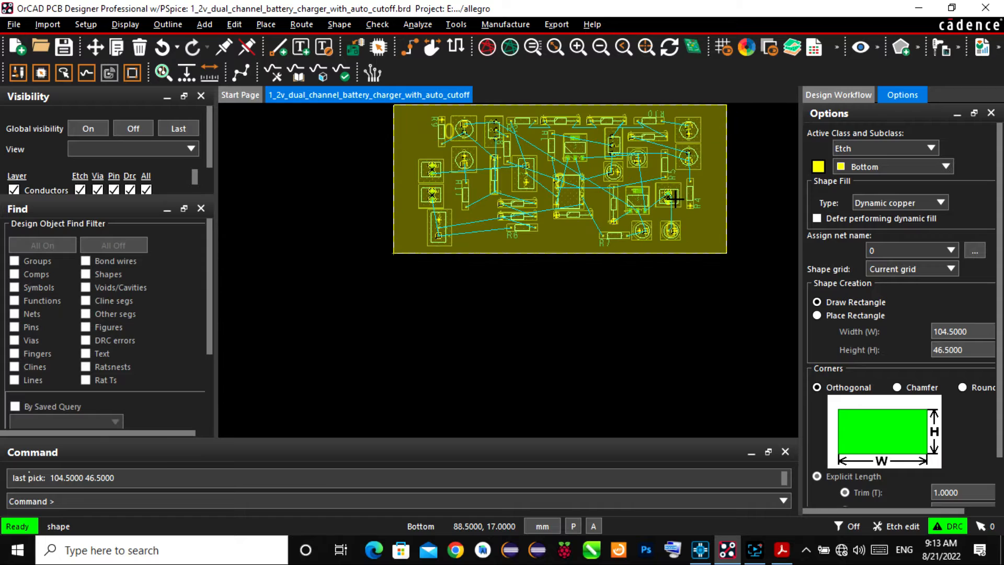
scroll(674, 199, "up", 2)
scroll(674, 200, "up", 2)
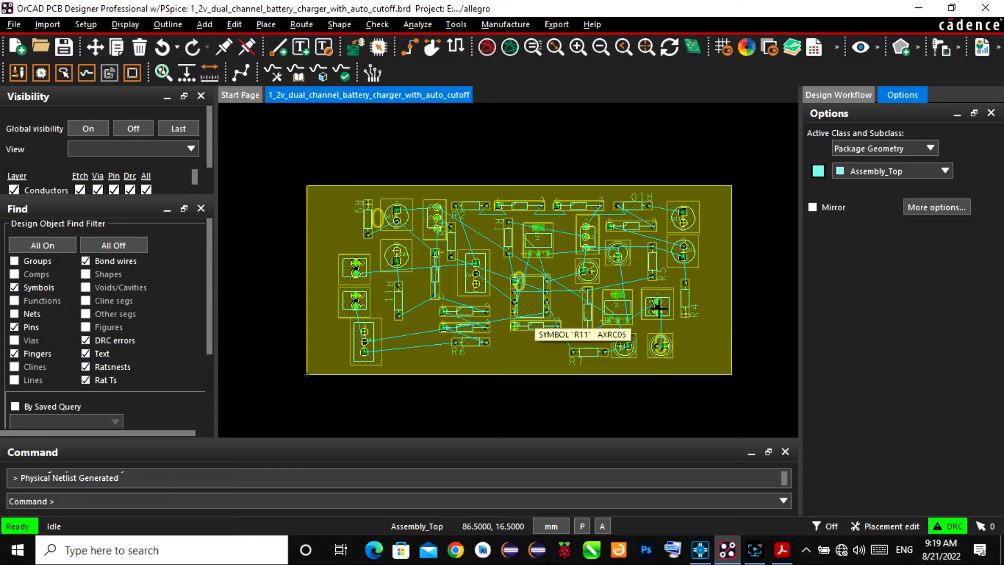
scroll(504, 337, "up", 2)
scroll(503, 338, "down", 2)
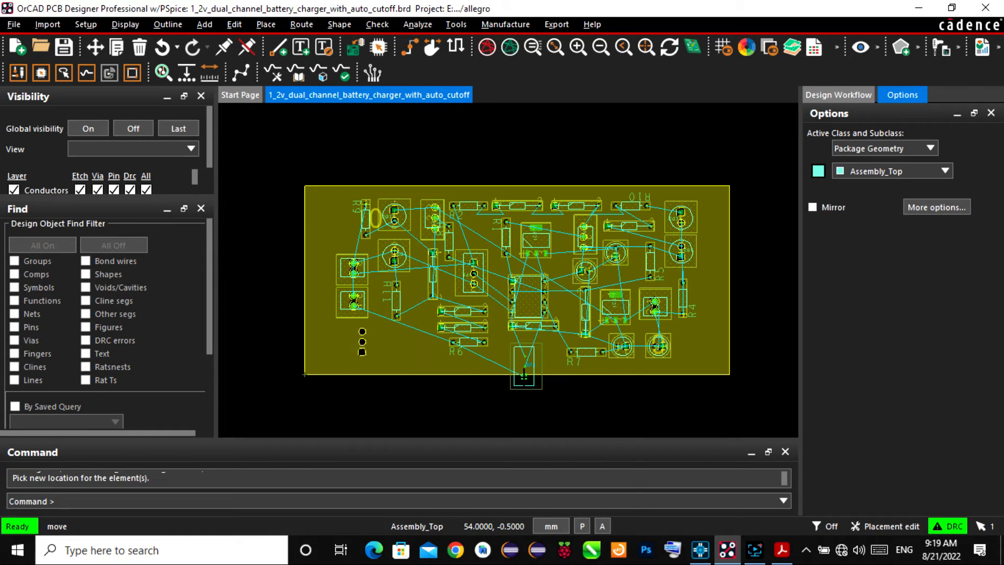
- Move the three-pin trimmer VR2 from the lower-left area to the bottom edge below the 8-pin IC and rotate it horizontally
left_click(531, 369)
right_click(523, 367)
left_click(552, 475)
left_click(515, 346)
right_click(544, 358)
left_click(576, 465)
left_click(549, 398)
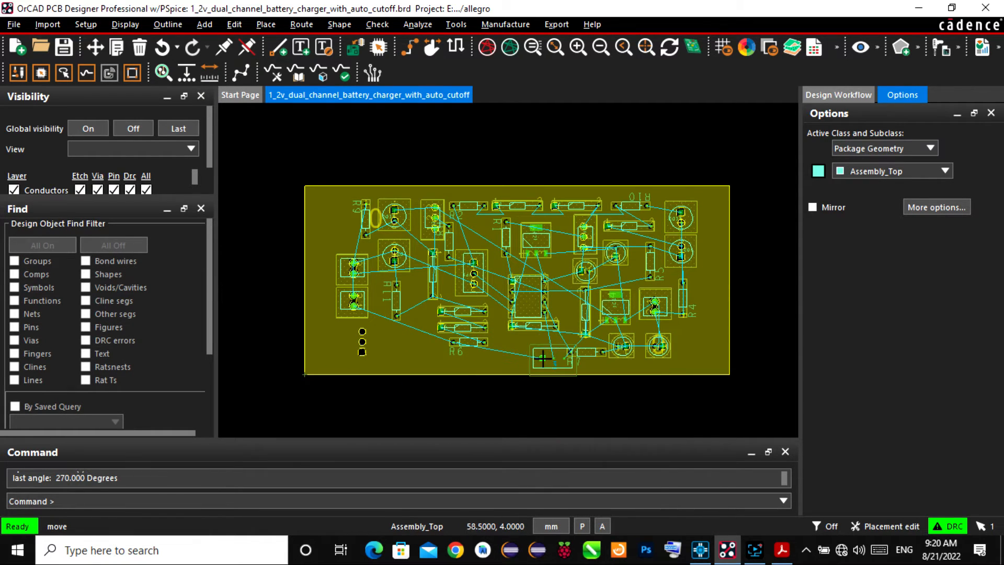
right_click(504, 405)
left_click(521, 354)
left_click(518, 356)
right_click(508, 393)
left_click(521, 349)
left_click(521, 353)
left_click(525, 355)
- Rotate the two-pin connector near R4 horizontally and place it in the board's lower-right corner at (89.5, 7)
scroll(698, 354, "up", 2)
left_click(655, 305)
right_click(672, 344)
left_click(684, 348)
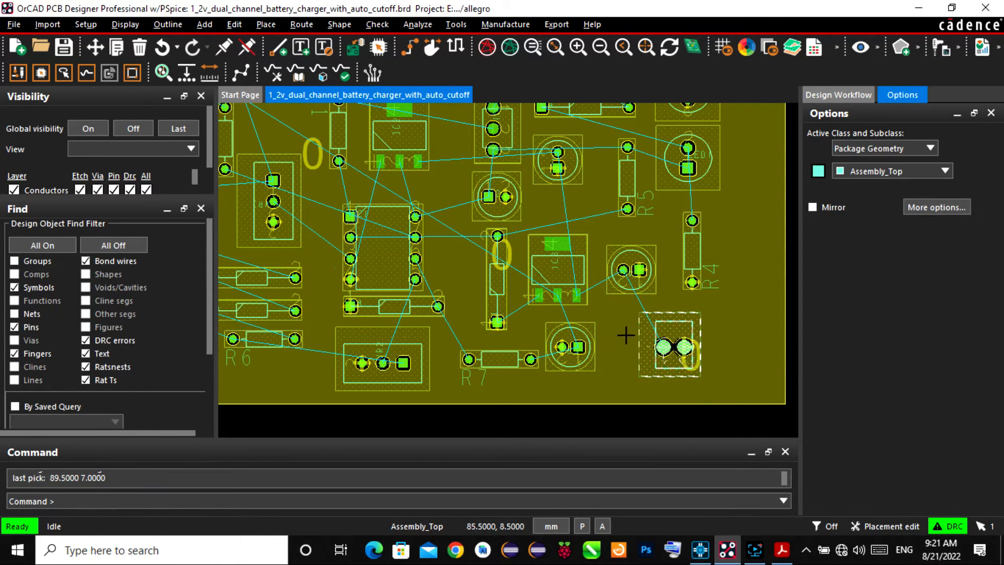
- Place LED4 directly below LED2 at (22, 29)
scroll(586, 340, "down", 1)
scroll(382, 231, "up", 1)
left_click(346, 253)
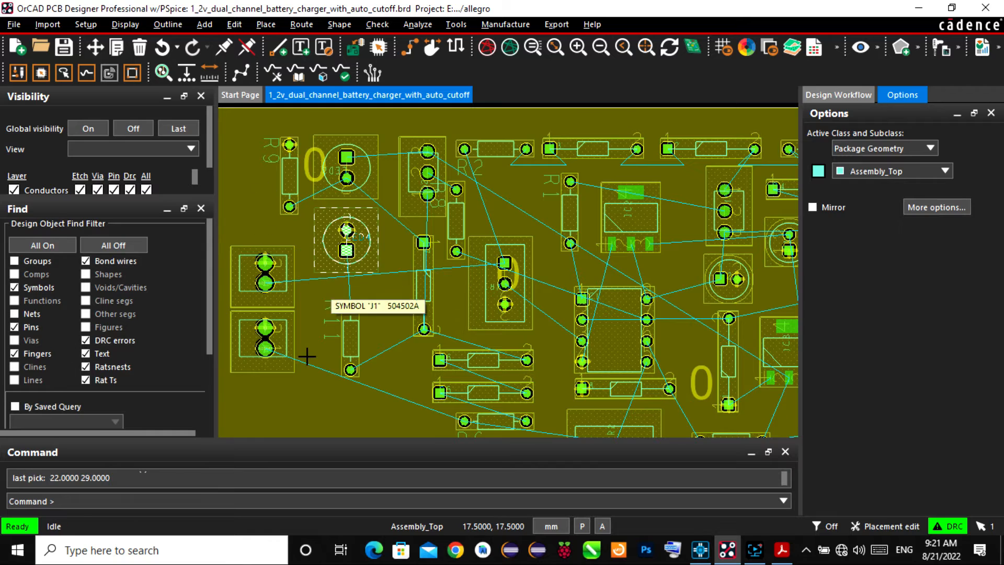
- Move the two stacked two-pin connectors near the board's left edge down towards the lower-left corner, side by side
scroll(335, 296, "down", 1)
left_click(301, 320)
left_click(352, 367)
left_click(300, 286)
left_click(311, 368)
- Rotate both lower-left two-pin connectors horizontally and line them up below R11, placing the outer one at (18.5, 8)
scroll(306, 349, "up", 1)
left_click(400, 383)
right_click(427, 386)
left_click(450, 345)
left_click(428, 370)
left_click(315, 388)
right_click(317, 388)
left_click(340, 444)
left_click(311, 361)
left_click(346, 370)
scroll(349, 316, "down", 1)
scroll(363, 286, "up", 1)
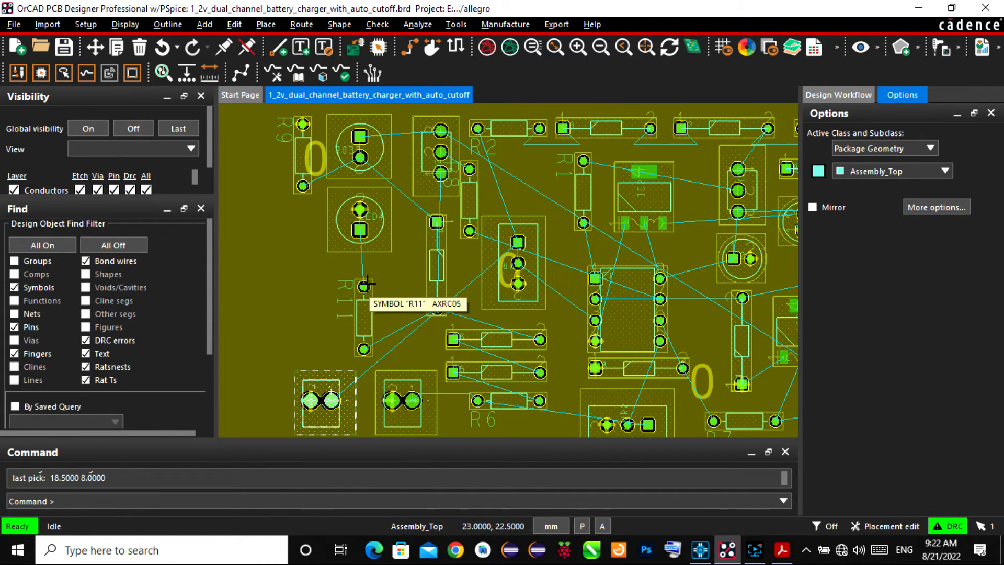
- Move R9 from beside LED2 to the outer side of R11, below the left-hand LEDs
scroll(379, 325, "down", 1)
scroll(378, 330, "up", 1)
left_click(385, 320)
right_click(354, 314)
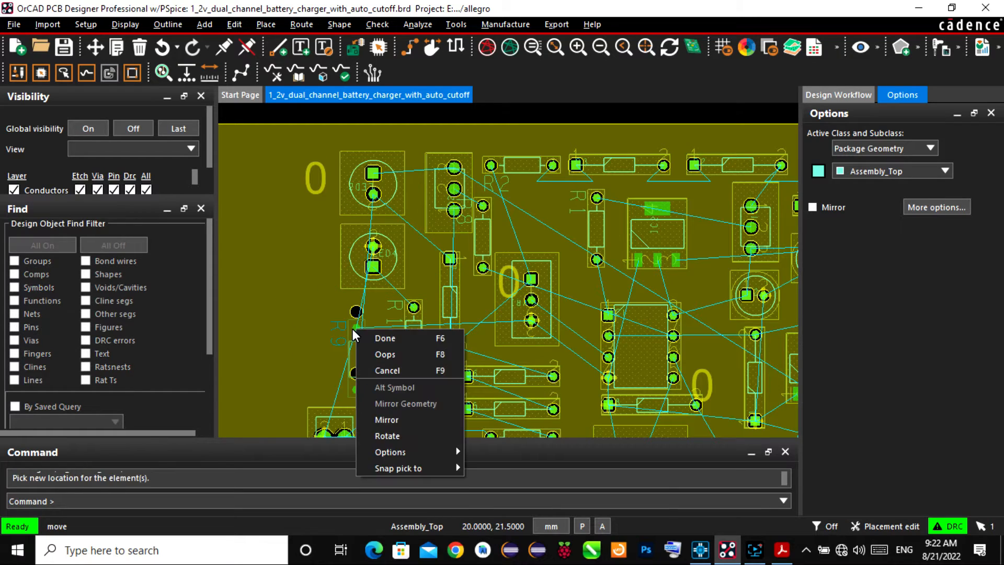
left_click(381, 336)
- Shift the two lower-left two-pin connectors about 4 mm right so they sit below R9 and R11
scroll(308, 213, "down", 1)
scroll(450, 293, "up", 1)
scroll(471, 264, "down", 1)
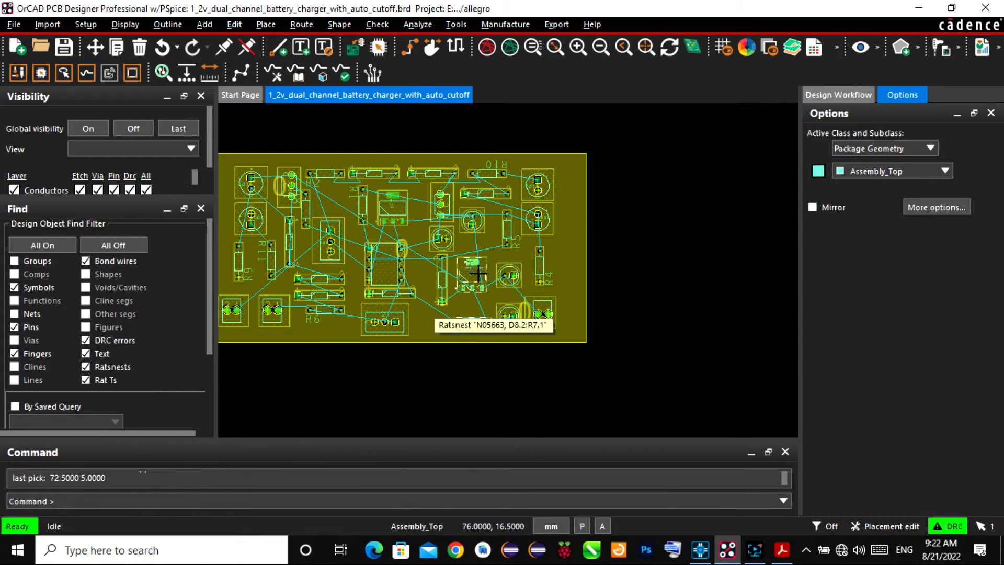
scroll(396, 254, "up", 1)
scroll(396, 254, "down", 2)
left_click(340, 278)
scroll(562, 292, "down", 2)
scroll(463, 305, "up", 1)
left_click(487, 258)
left_click(488, 258)
left_click(488, 276)
left_click(487, 275)
left_click(405, 289)
left_click(424, 288)
- Move R9 closer to R11 and adjust the bottom-edge parts, placing the lower-right connector at (92, 7)
scroll(471, 290, "up", 1)
scroll(435, 288, "down", 1)
left_click(391, 243)
left_click(397, 254)
scroll(701, 304, "up", 1)
left_click(545, 296)
left_click(495, 299)
left_click(609, 281)
left_click(593, 280)
scroll(665, 277, "down", 1)
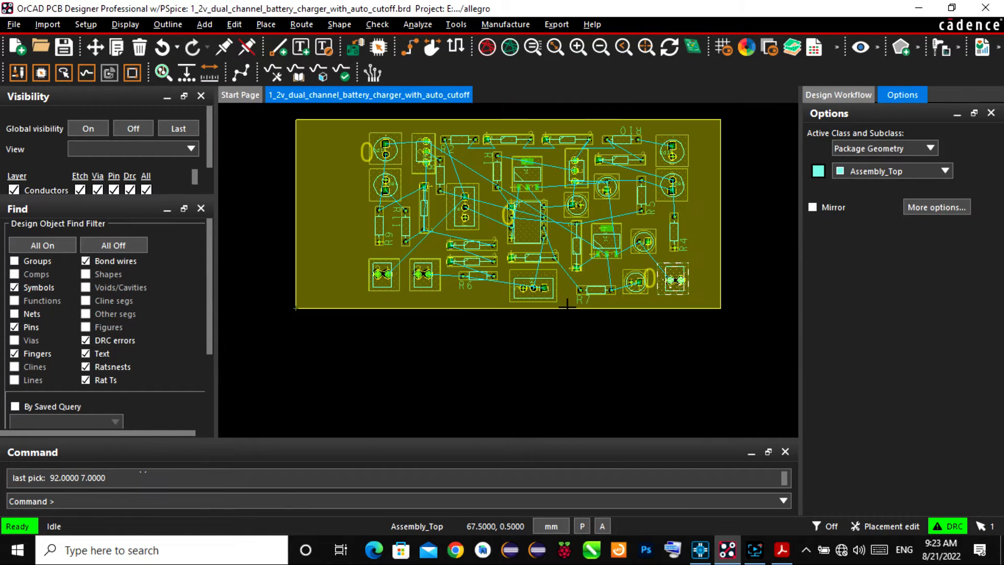
- Rotate R1 to horizontal and place it beside IC2 at (48.5, 35.5)
scroll(495, 183, "up", 1)
scroll(499, 163, "down", 1)
scroll(503, 151, "up", 1)
left_click(497, 151)
key("r")
left_click(487, 148)
scroll(488, 149, "down", 1)
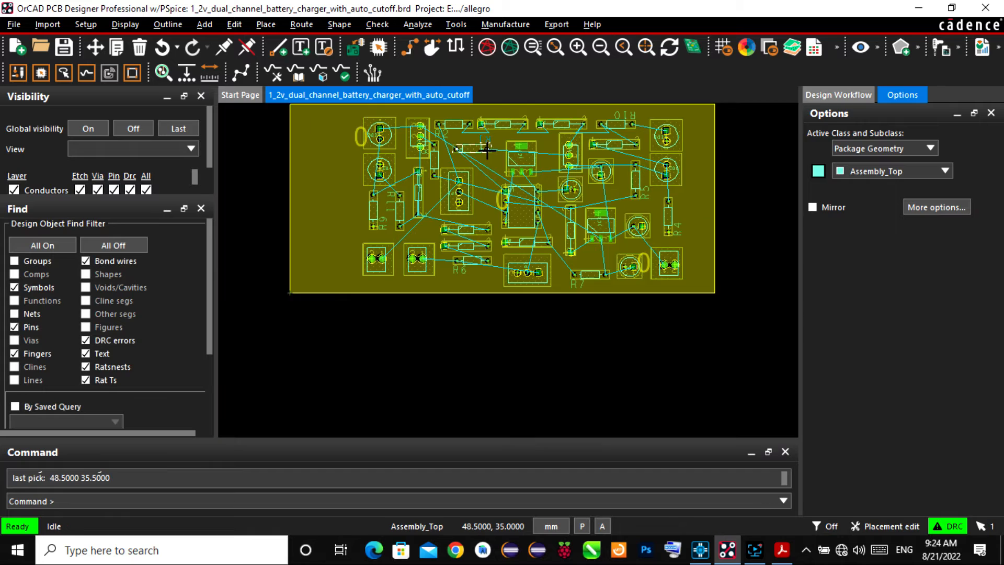
- Move IC2 and the 8-pin IC below it up about 1 mm
scroll(494, 152, "up", 1)
scroll(530, 174, "down", 1)
left_click(541, 175)
left_click(539, 166)
scroll(549, 149, "up", 1)
left_click(534, 277)
left_click(492, 243)
scroll(493, 246, "down", 1)
scroll(515, 298, "up", 1)
- Nudge the resistor below the 8-pin IC, VR2, R7, the neighbouring round component and the lower-right connector slightly upwards
left_click(518, 311)
left_click(473, 296)
left_click(499, 359)
left_click(539, 352)
left_click(617, 375)
left_click(656, 348)
left_click(656, 332)
left_click(725, 340)
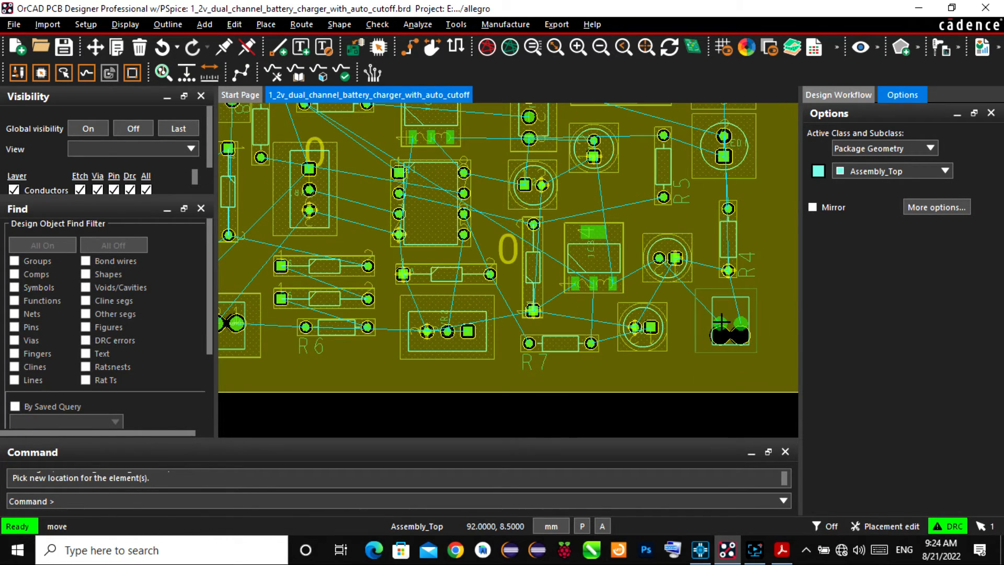
left_click(725, 336)
scroll(445, 251, "up", 2)
scroll(468, 350, "down", 1)
scroll(512, 209, "down", 1)
scroll(274, 215, "up", 1)
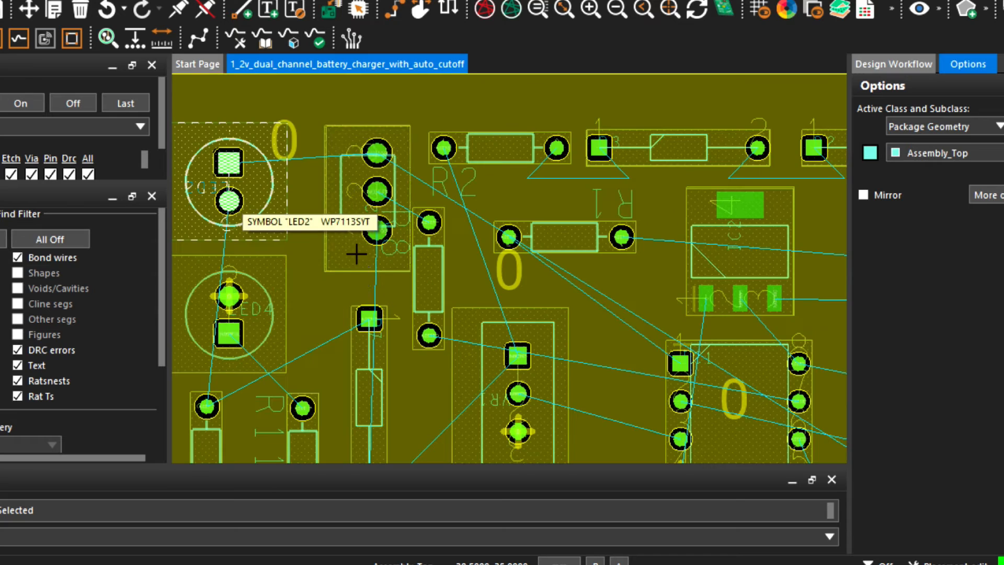
- Swap LED2 and LED4 on the board's left side, rotating LED4 in the upper position
scroll(371, 276, "down", 1)
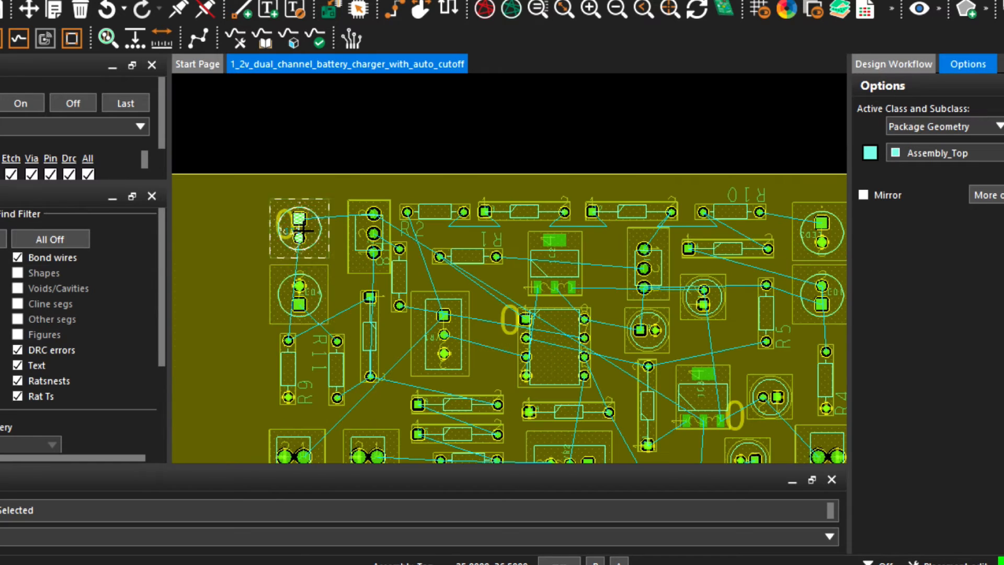
left_click(300, 298)
left_click(222, 293)
left_click(300, 225)
left_click(310, 283)
left_click(222, 288)
key("r")
right_click(321, 224)
left_click(345, 332)
scroll(309, 282, "up", 3)
left_click(337, 282)
scroll(233, 267, "down", 2)
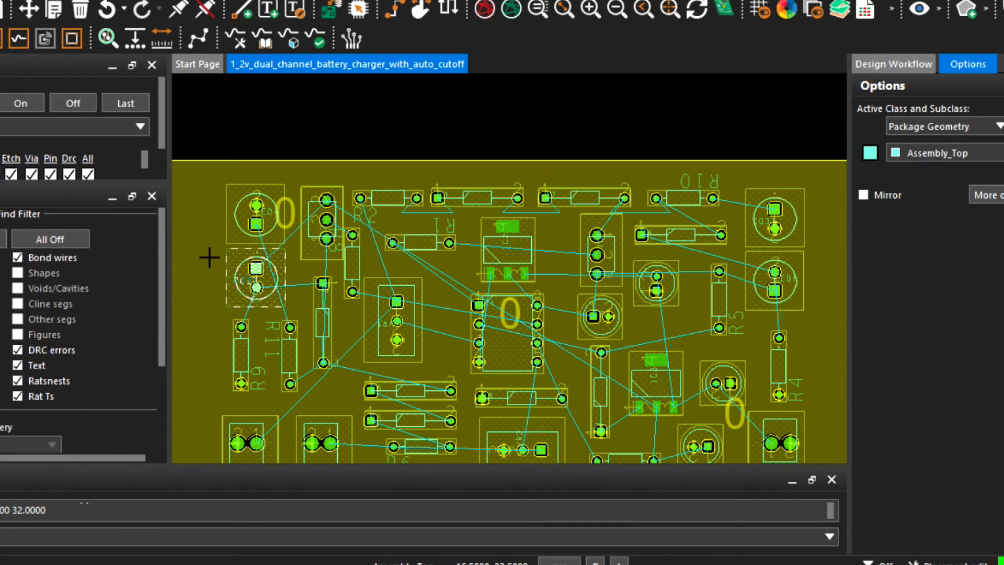
- Rotate LED4 in the upper-left corner so its square pin faces the board's top edge
scroll(260, 209, "up", 2)
left_click(259, 220)
scroll(259, 214, "down", 1)
key("r")
left_click(256, 201)
- Shift trimmer VR1 about 3 mm right and R8 about 2 mm right to widen the gaps on the left side
scroll(255, 201, "down", 1)
scroll(759, 178, "up", 1)
scroll(794, 248, "down", 1)
scroll(357, 302, "up", 2)
scroll(385, 231, "down", 2)
left_click(435, 268)
left_click(442, 270)
scroll(514, 326, "down", 1)
- Move R6 slightly down and left, and space the resistor above it slightly downwards
scroll(521, 408, "up", 2)
left_click(473, 351)
left_click(457, 374)
left_click(440, 298)
left_click(448, 305)
scroll(468, 322, "down", 1)
left_click(486, 212)
left_click(487, 202)
scroll(609, 252, "down", 1)
scroll(728, 202, "up", 1)
- Move the round component near R5 down and right, and rotate the three-pin part beside IC2 to horizontal
left_click(588, 226)
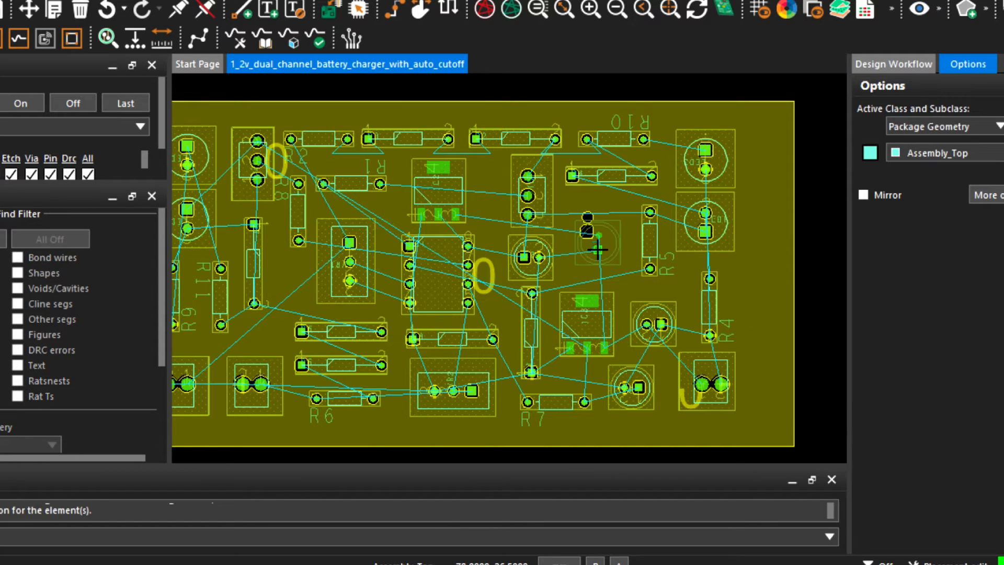
left_click(609, 257)
left_click(523, 180)
right_click(518, 172)
left_click(574, 300)
left_click(565, 288)
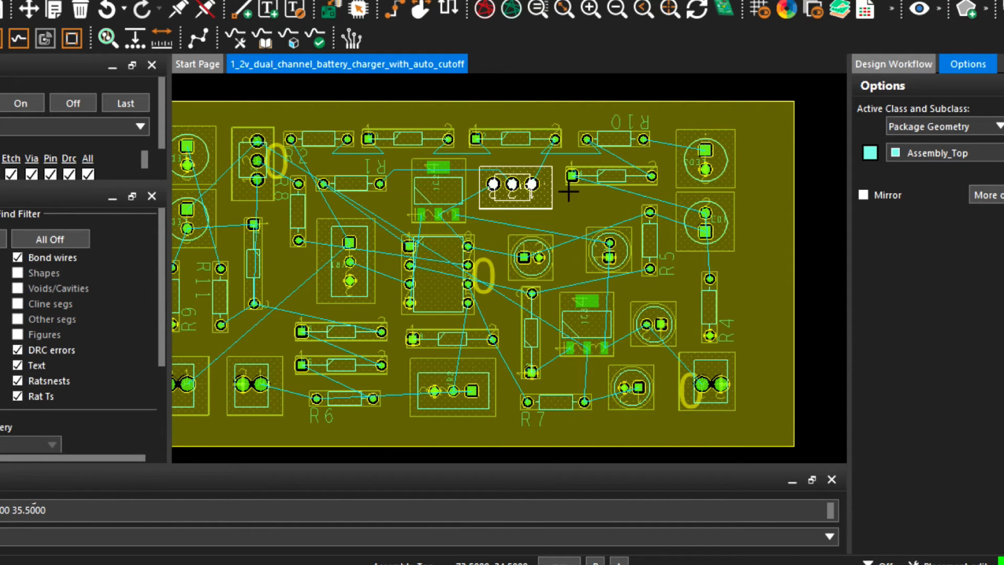
- Rotate the round component beside the 8-pin IC to vertical and align it with the round component near R5
scroll(575, 204, "up", 3)
right_click(532, 231)
left_click(580, 354)
left_click(565, 293)
left_click(540, 224)
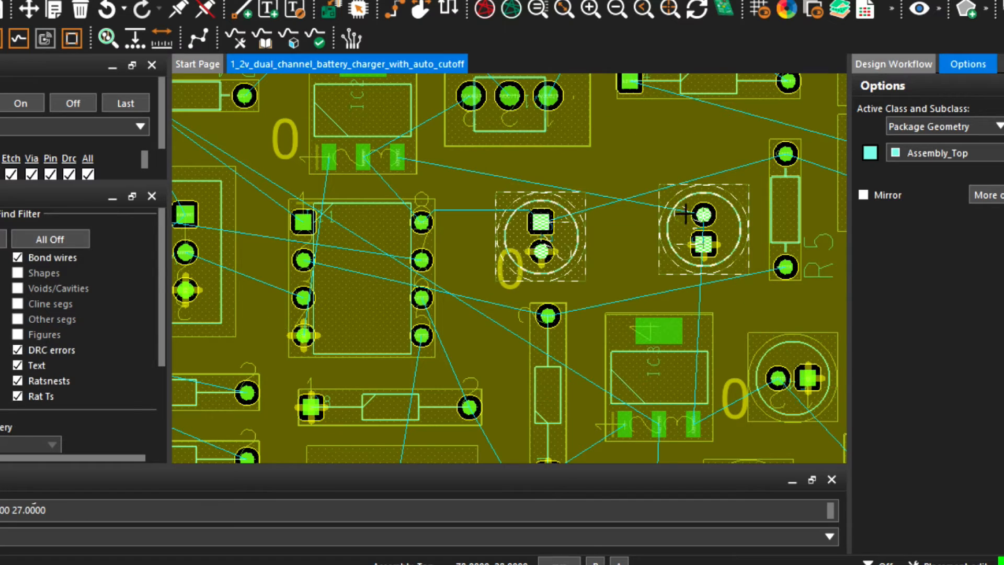
scroll(640, 219, "down", 1)
left_click(590, 225)
left_click(588, 219)
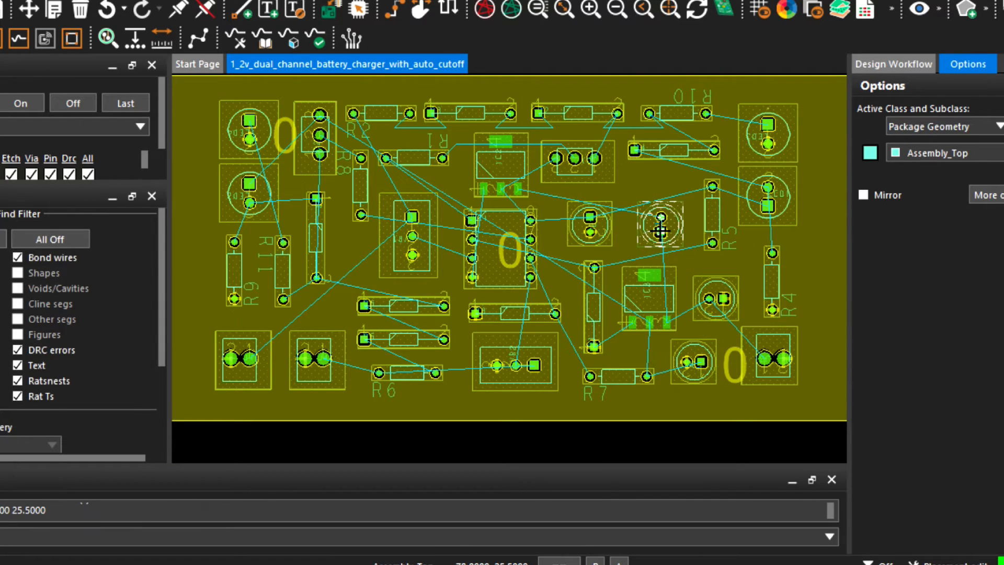
- Move R8 down about 6 mm so it stands beside trimmer VR1
scroll(398, 240, "up", 2)
scroll(434, 262, "down", 1)
left_click(377, 198)
left_click(373, 224)
left_click(374, 245)
left_click(374, 213)
- Swap R9 and R11 so R11 stands nearer the board's left edge, with both resistors placed slightly lower
left_click(300, 272)
left_click(212, 257)
left_click(252, 281)
left_click(292, 308)
left_click(212, 285)
left_click(245, 253)
left_click(245, 307)
left_click(249, 261)
left_click(292, 293)
left_click(286, 316)
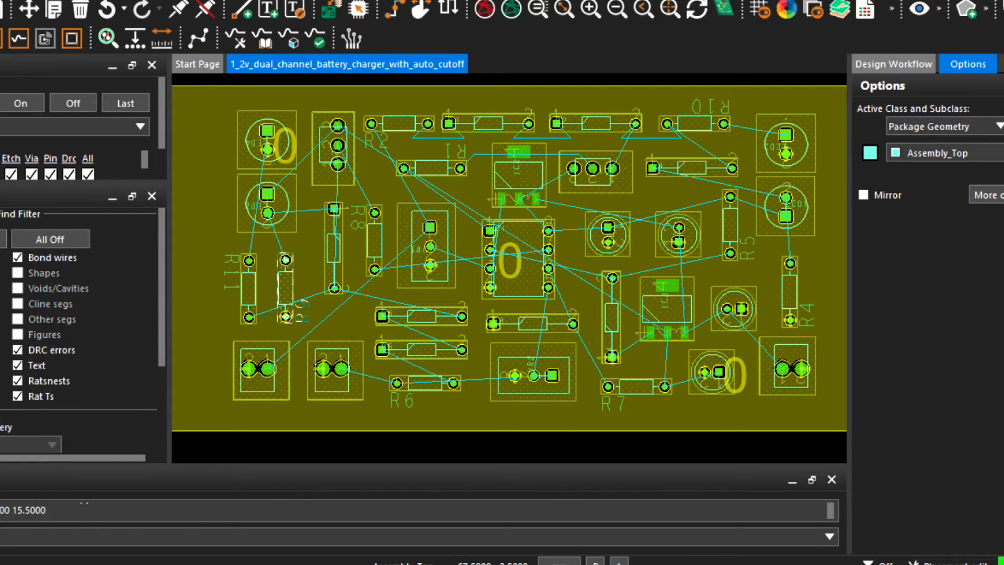
- Select all placed components and shift the whole group about 10 mm towards the board's left edge
scroll(611, 349, "up", 2)
scroll(739, 312, "down", 4)
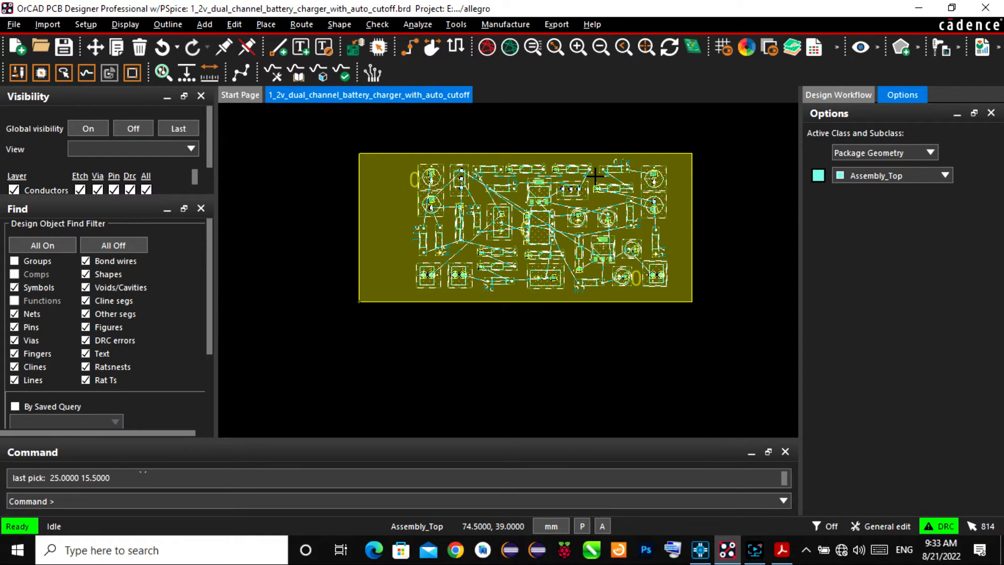
left_click_drag(502, 192, 446, 183)
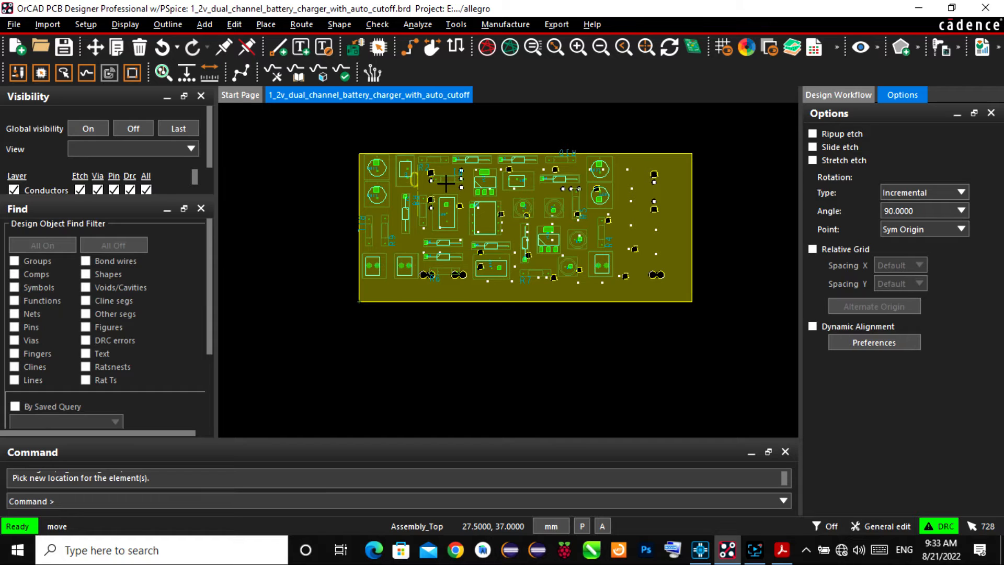
left_click_drag(446, 183, 465, 196)
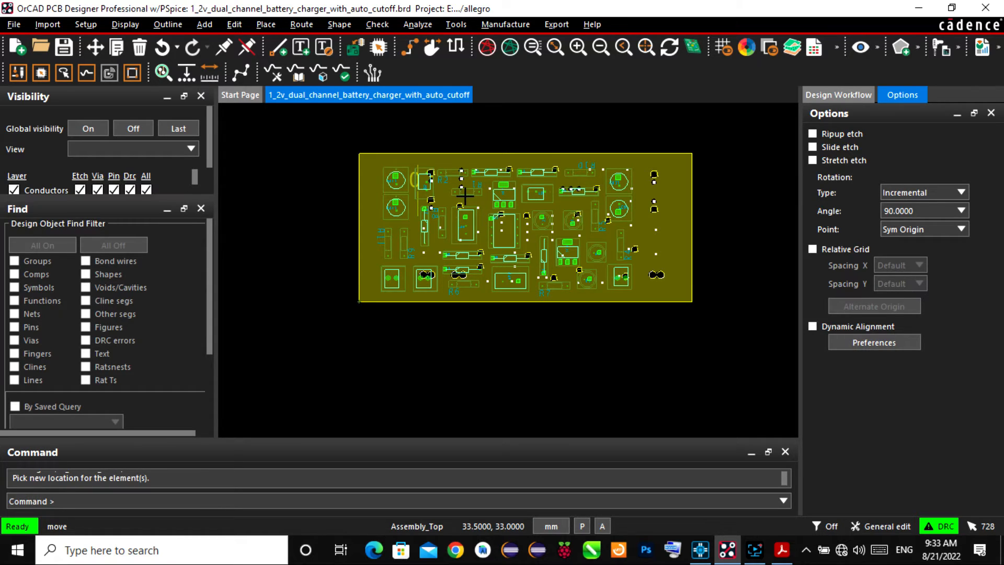
left_click(468, 195)
right_click(711, 202)
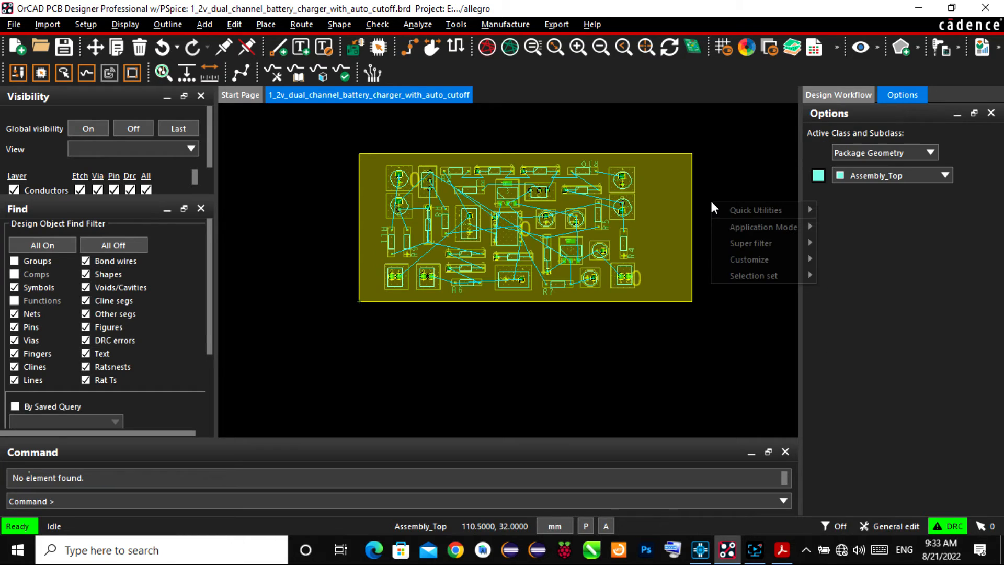
left_click(718, 169)
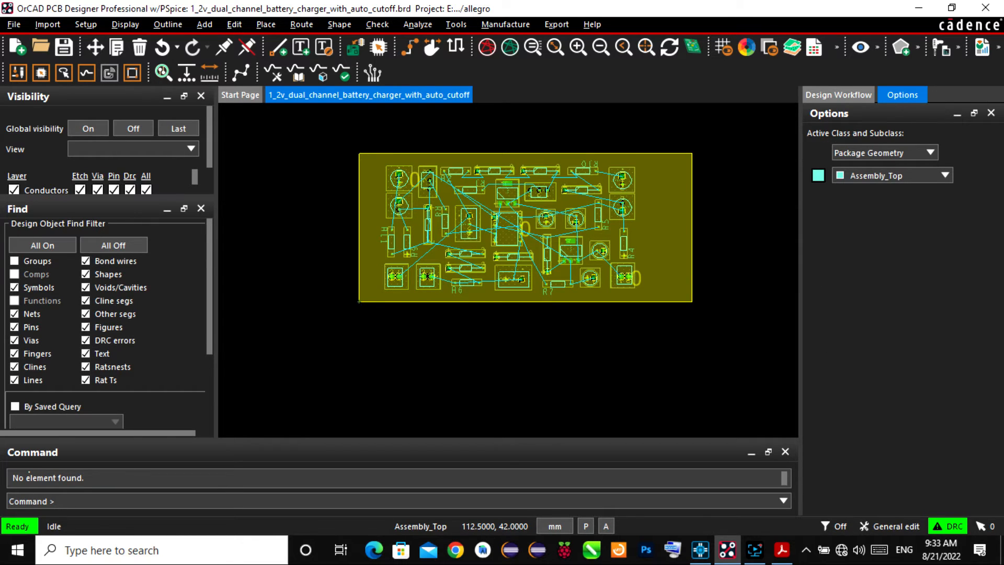
- Switch to Placement Edit mode and nudge the two-pin connector in the board's lower-left corner about 1 mm right
scroll(376, 265, "up", 3)
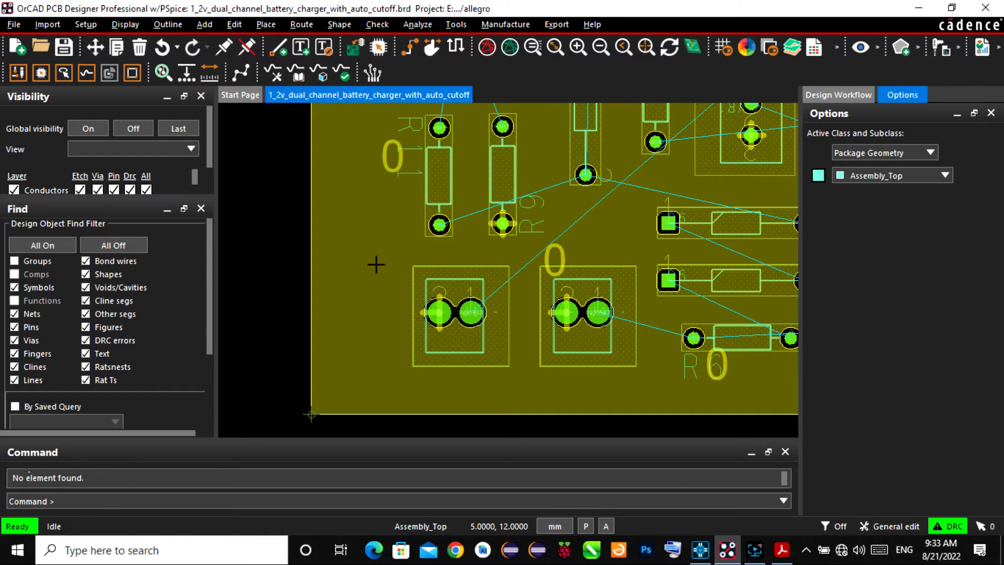
scroll(376, 264, "down", 1)
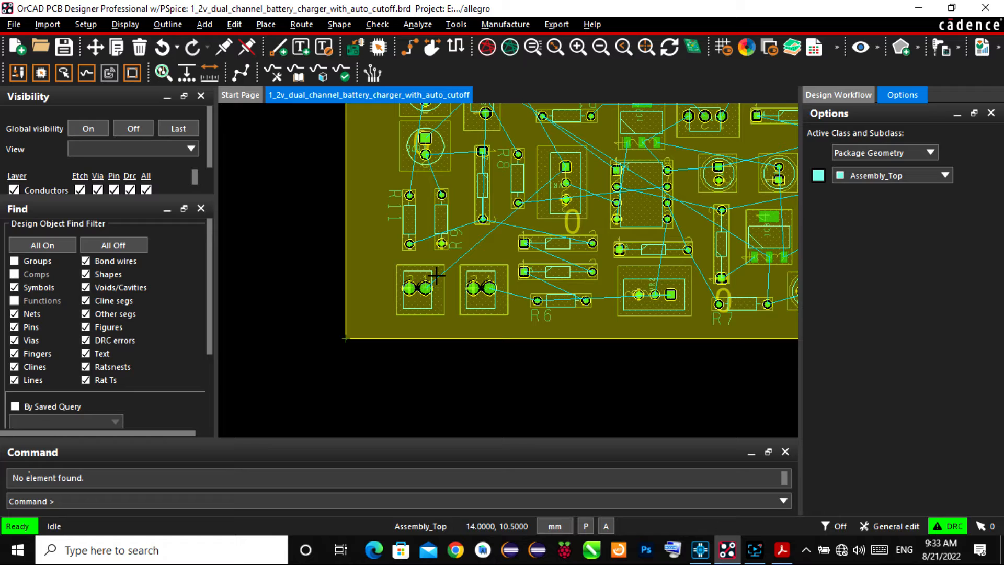
left_click(889, 526)
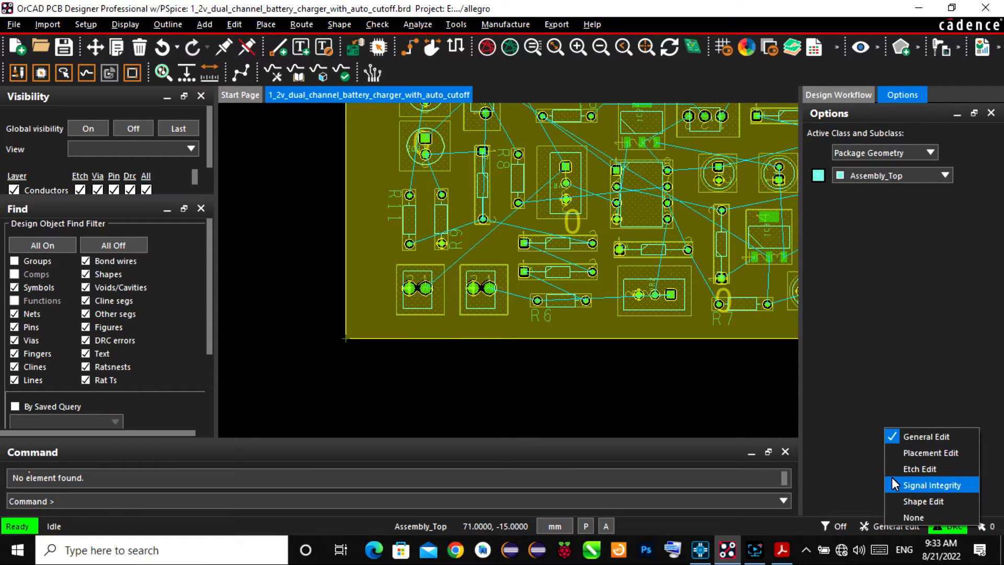
left_click(930, 453)
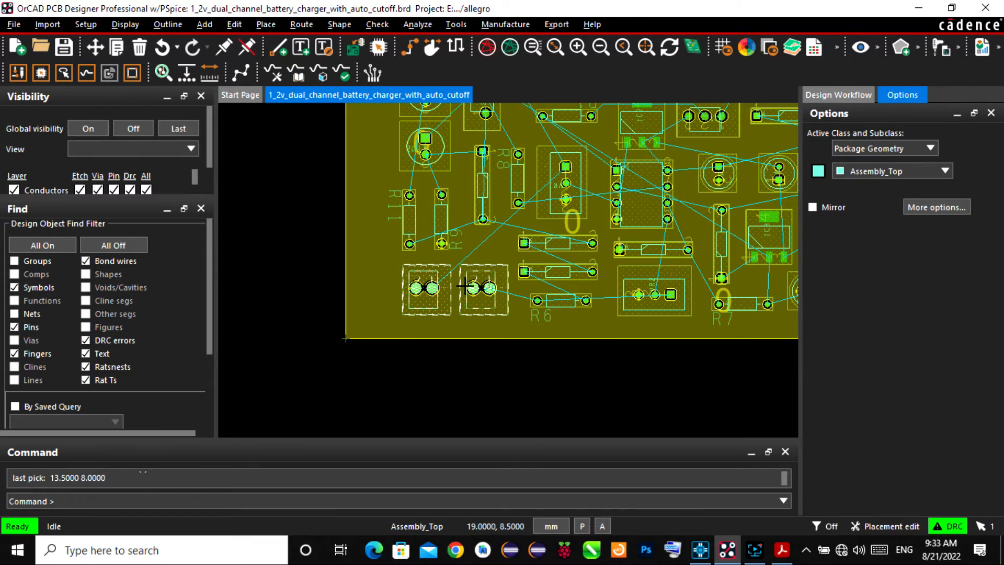
scroll(464, 286, "down", 3)
middle_click_drag(717, 271, 697, 272)
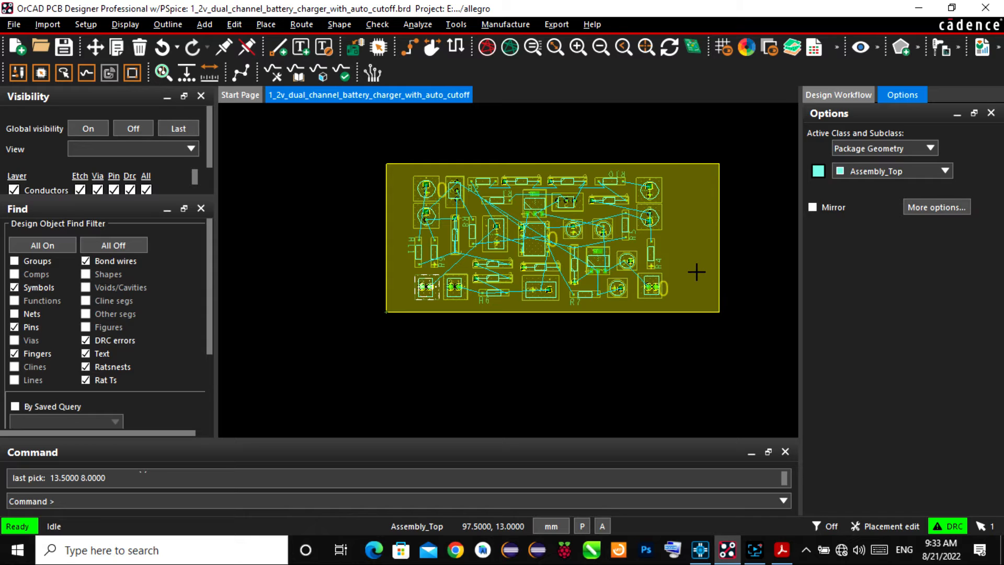
middle_click_drag(697, 272, 700, 265)
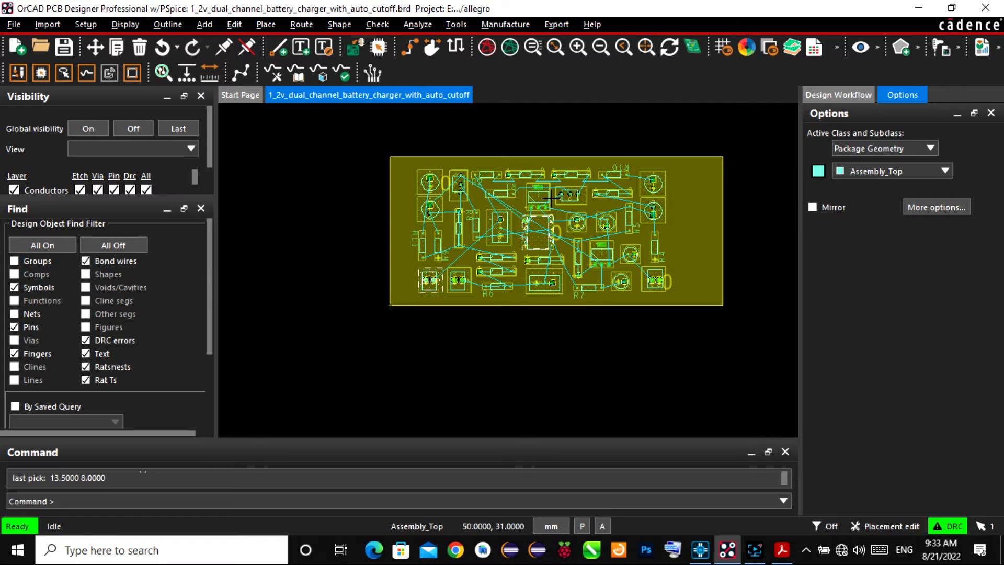
scroll(550, 198, "up", 2)
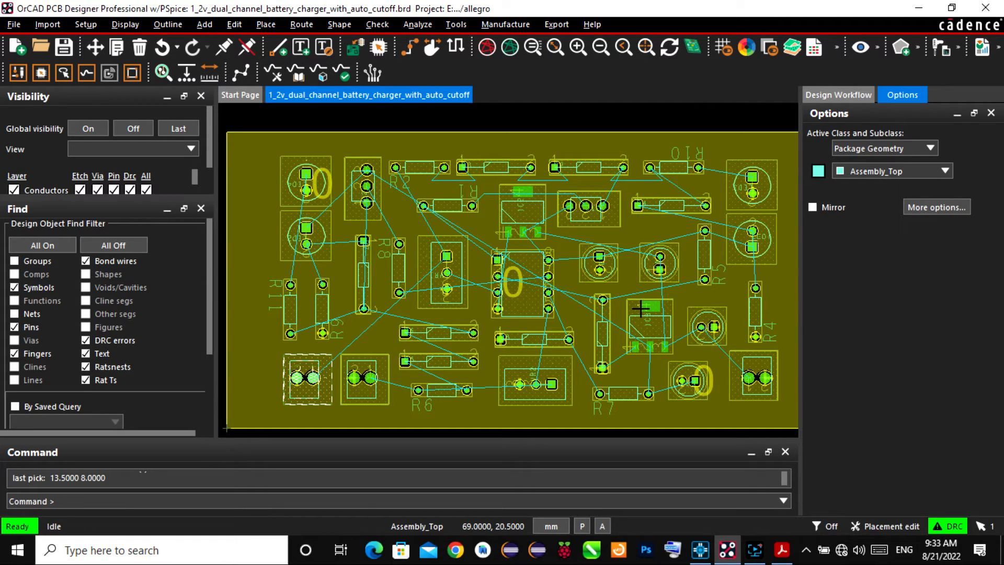
scroll(775, 465, "down", 1)
- Delete the dynamic ground copper shape on the bottom layer and the existing board outline
left_click(885, 527)
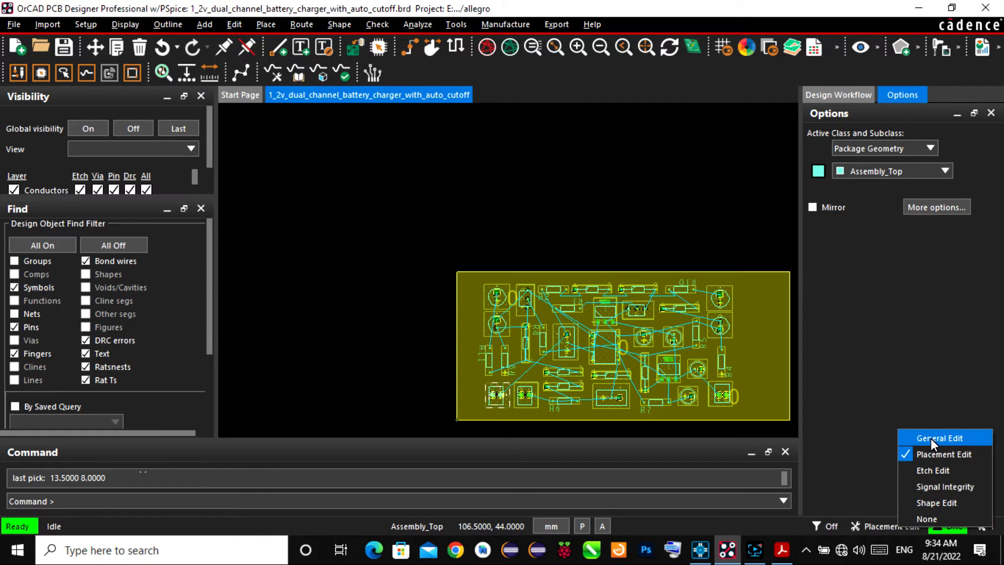
left_click(931, 438)
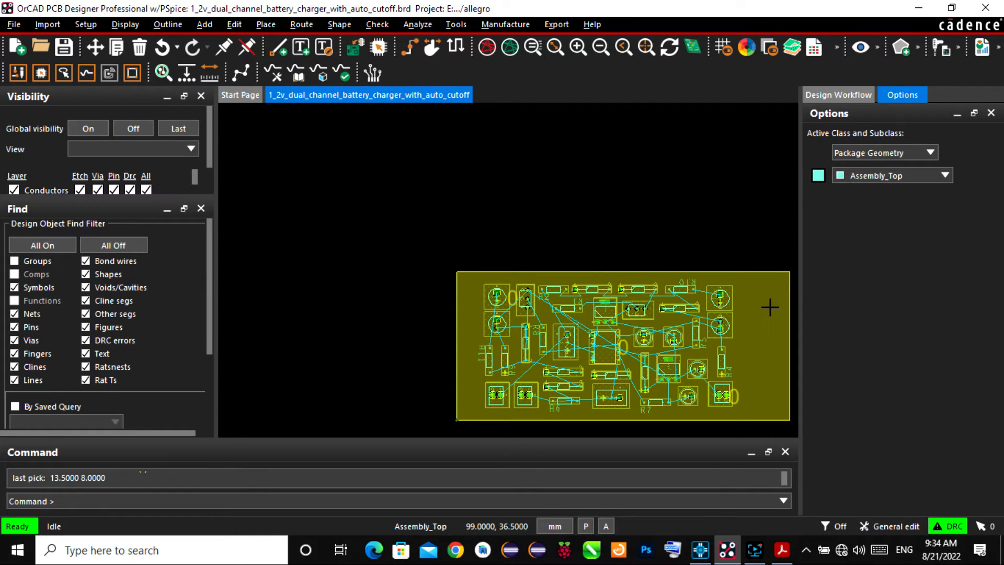
left_click(888, 526)
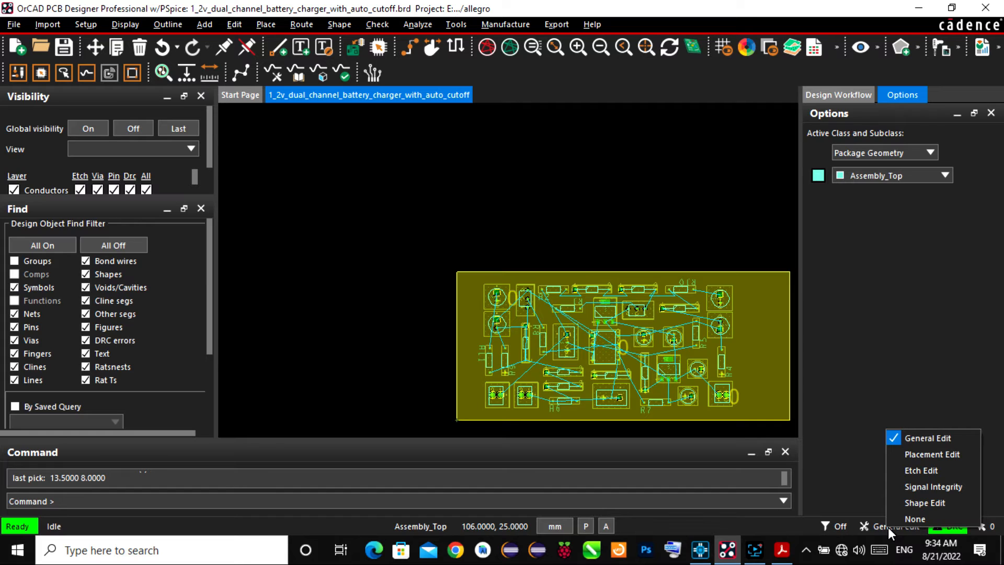
left_click(921, 470)
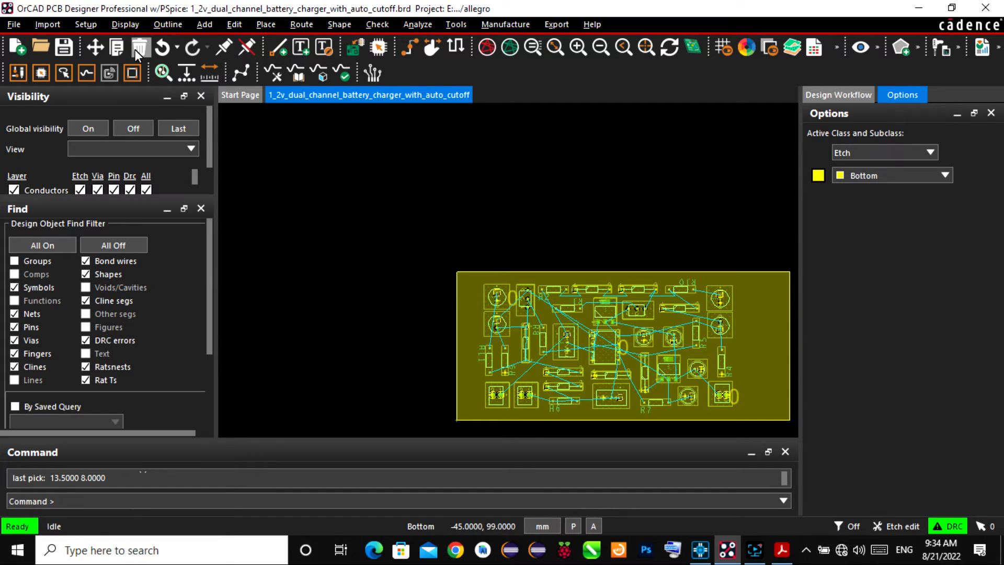
left_click(139, 47)
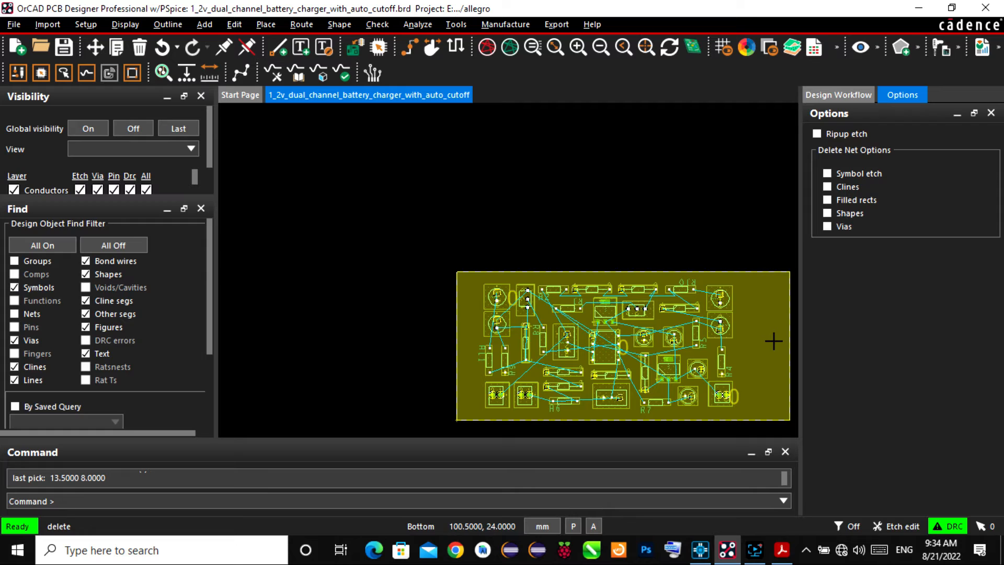
left_click(773, 340)
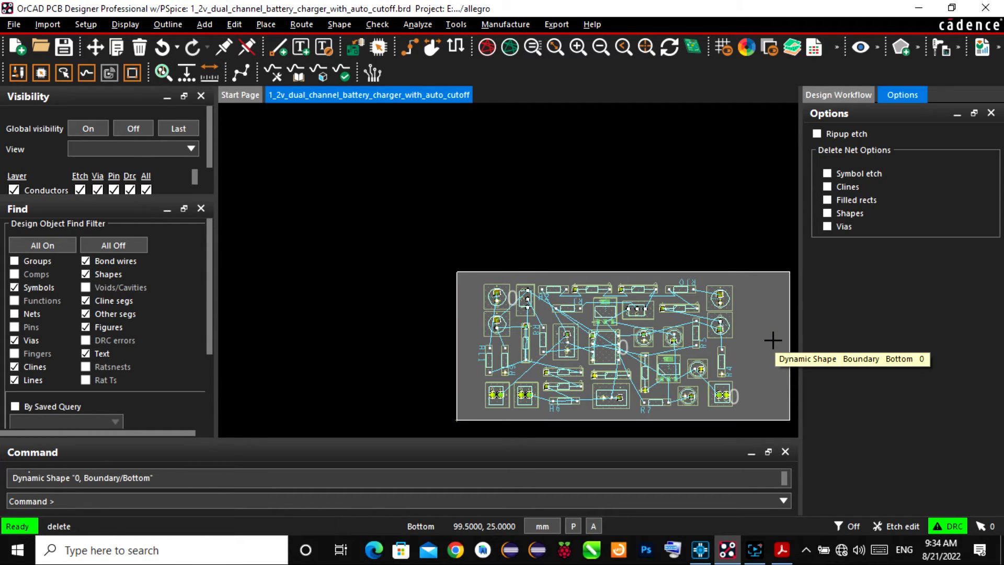
left_click(906, 526)
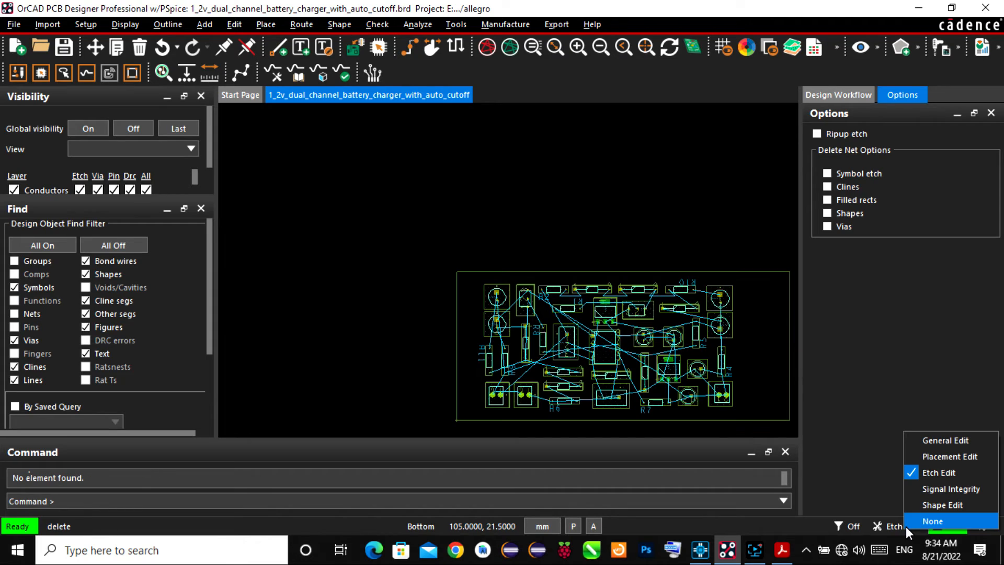
left_click(921, 439)
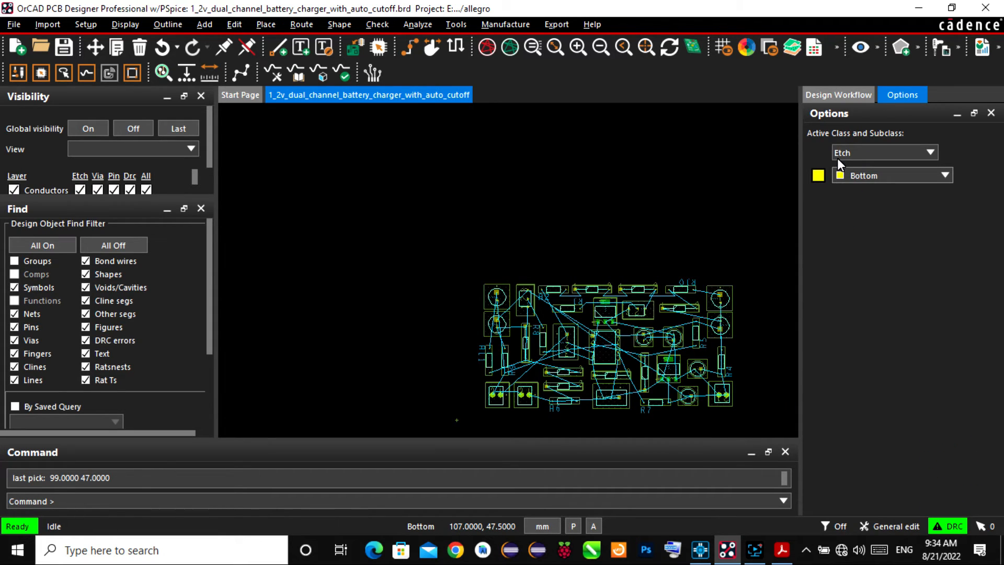
- Draw a new rectangular board outline on Board Geometry/Design_Outline from the origin (x 0 0) to 95.5, 46.5 mm
left_click(930, 152)
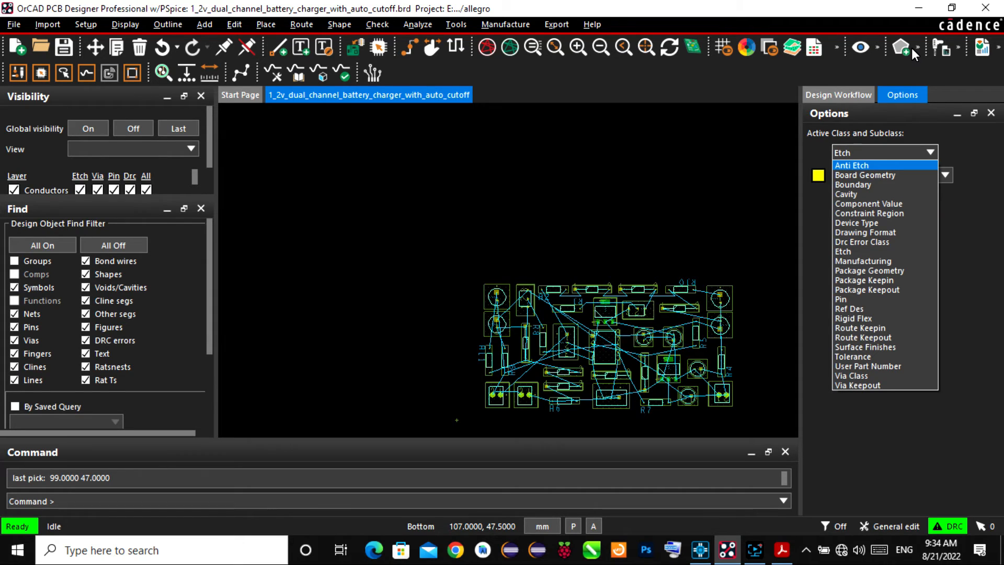
left_click(889, 174)
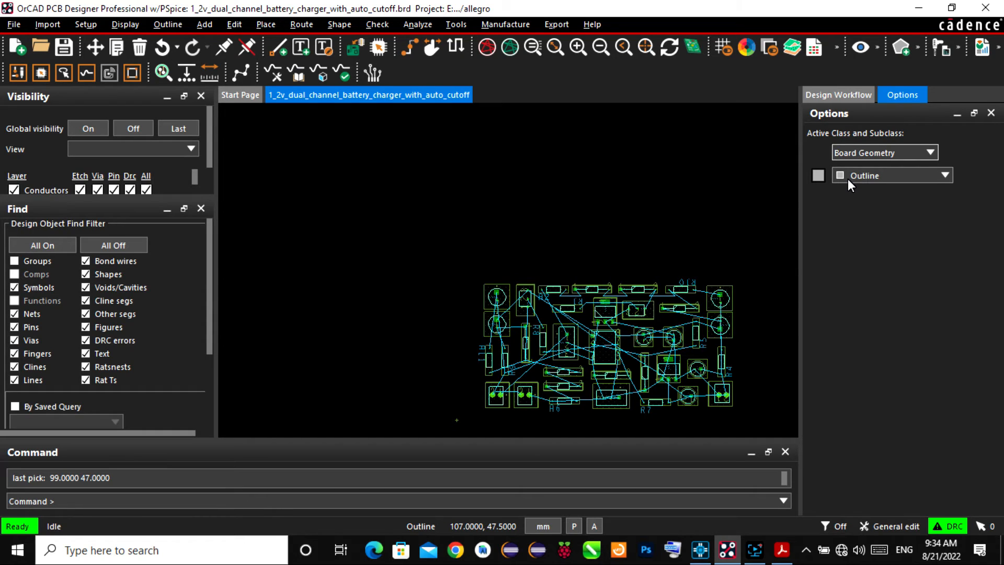
left_click(918, 46)
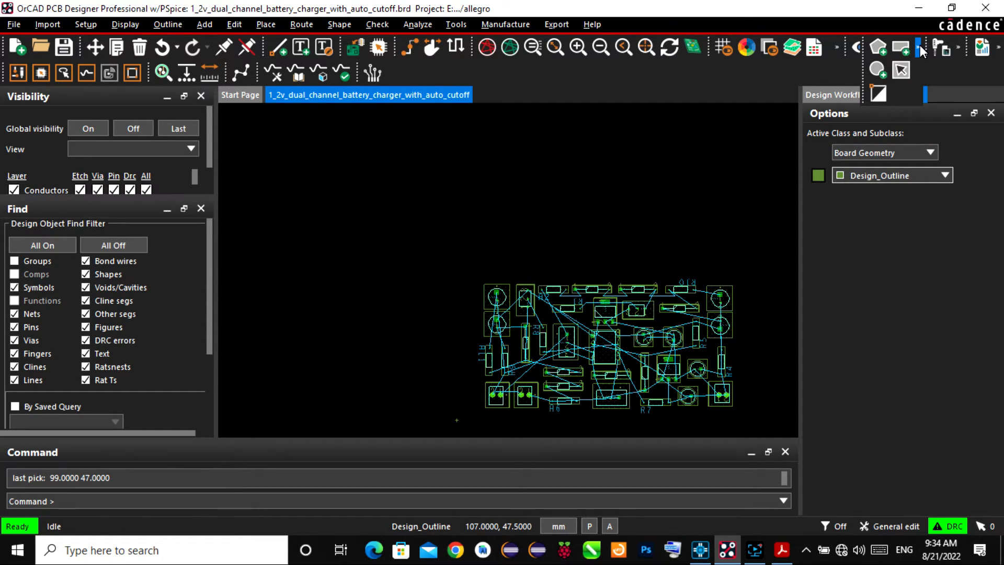
left_click(900, 43)
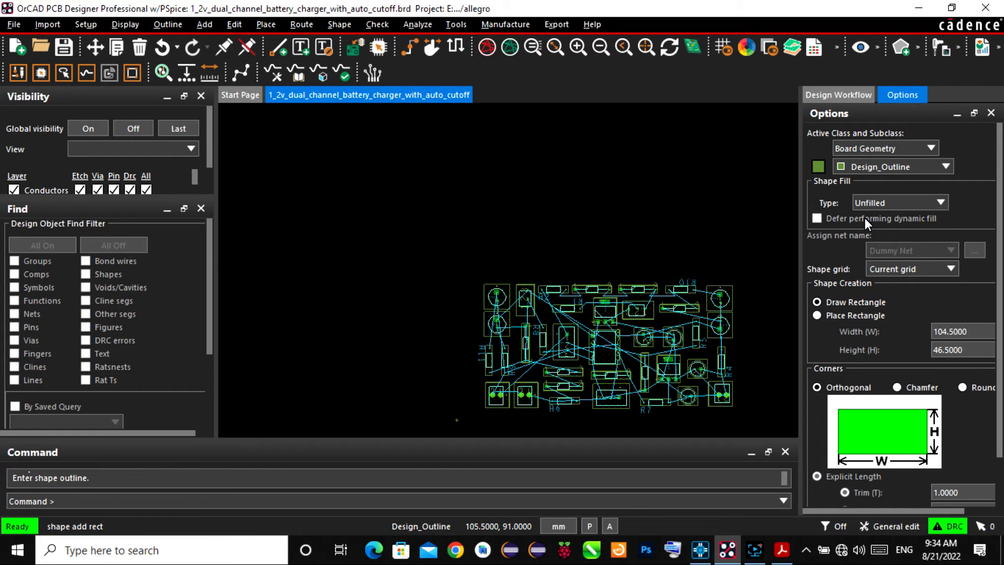
left_click(100, 500)
type("x")
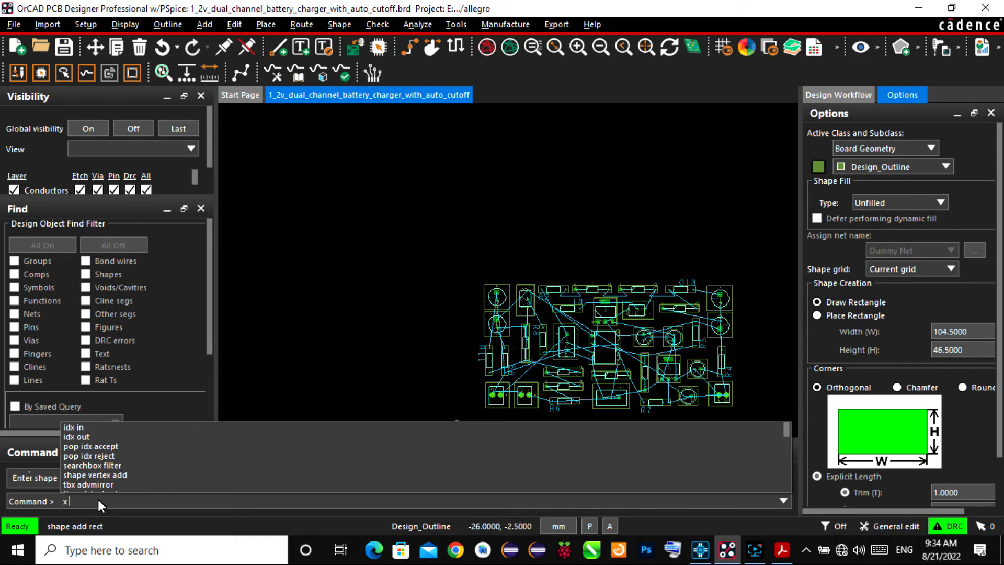
type(" 0 0")
key("Return")
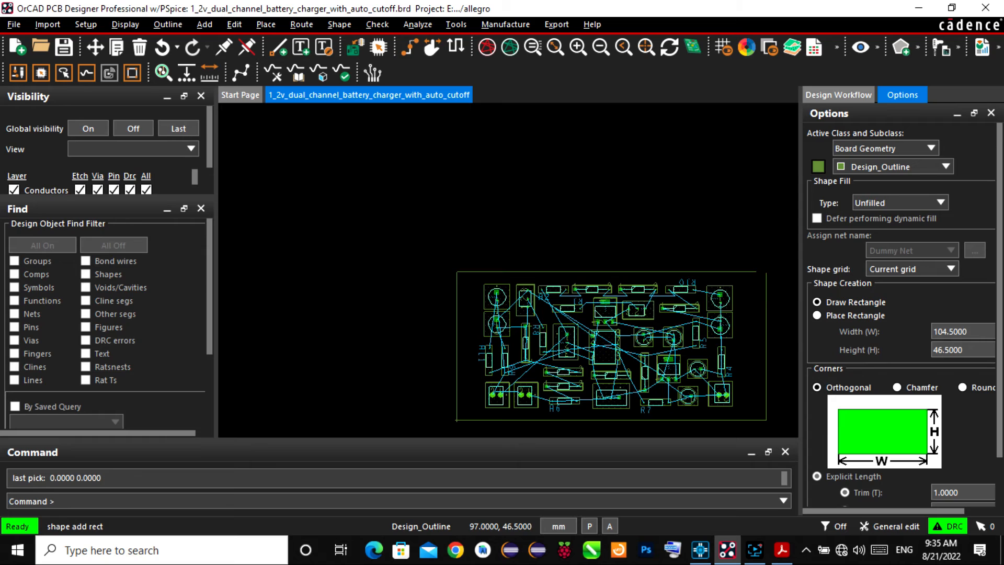
left_click(762, 420)
right_click(489, 208)
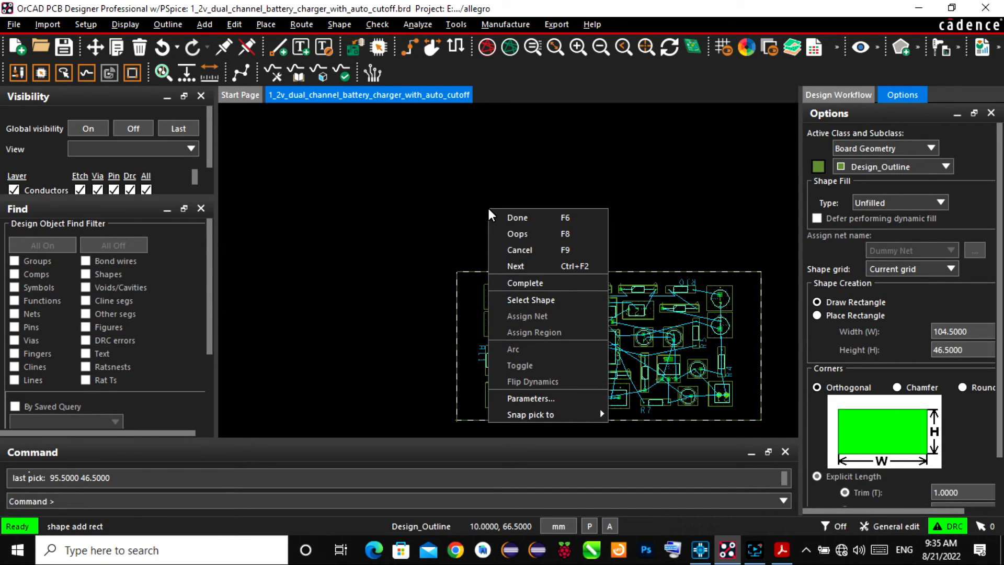
left_click(518, 218)
- Select all components and shift the group about 0.5 mm right and 0.5 mm up within the new outline
left_click_drag(471, 277, 630, 412)
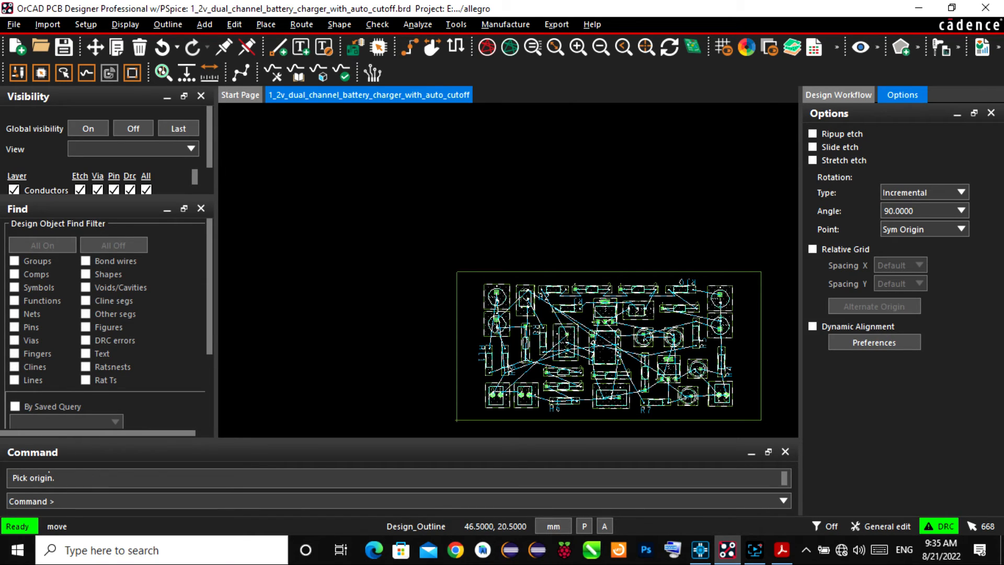
left_click(600, 356)
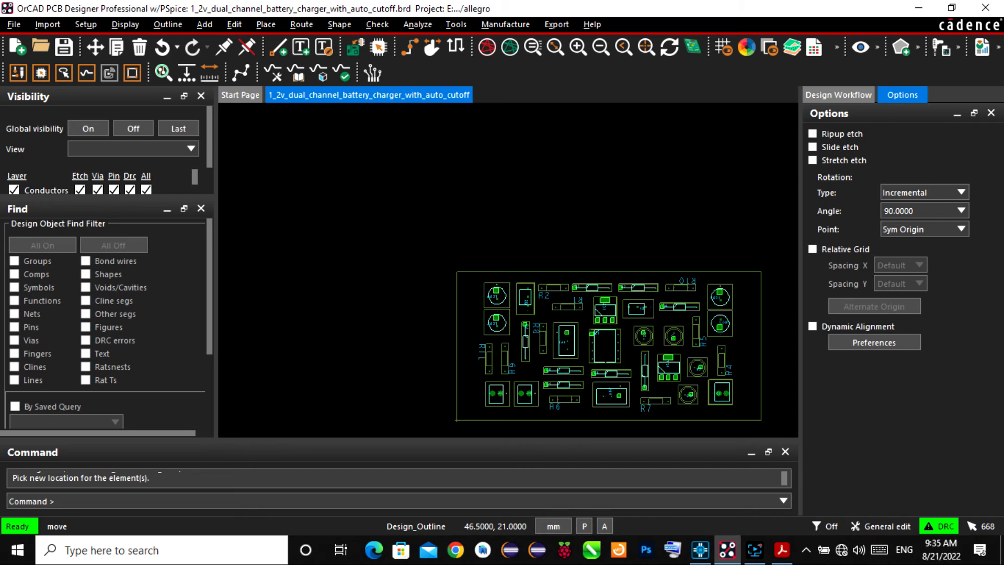
left_click(598, 357)
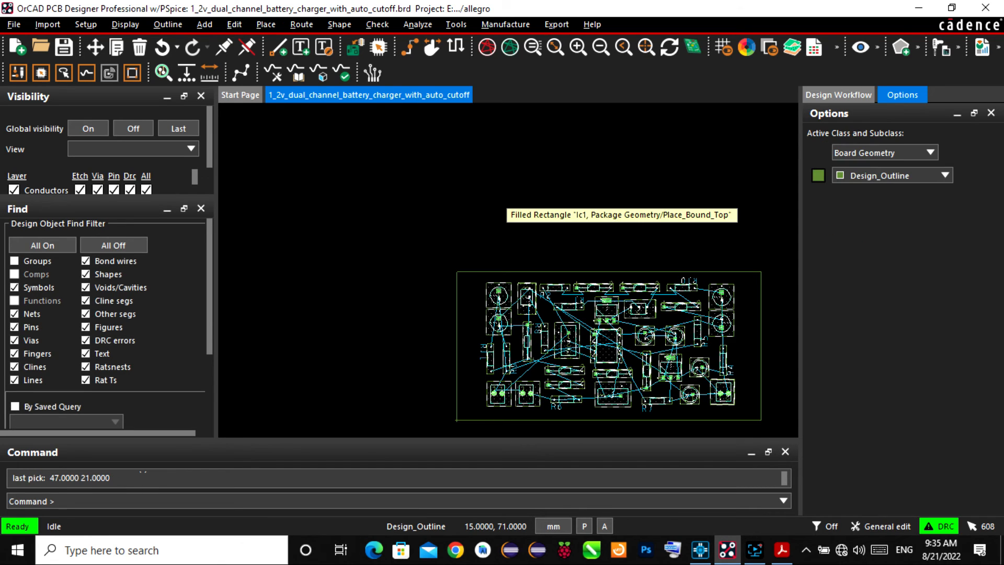
right_click(505, 195)
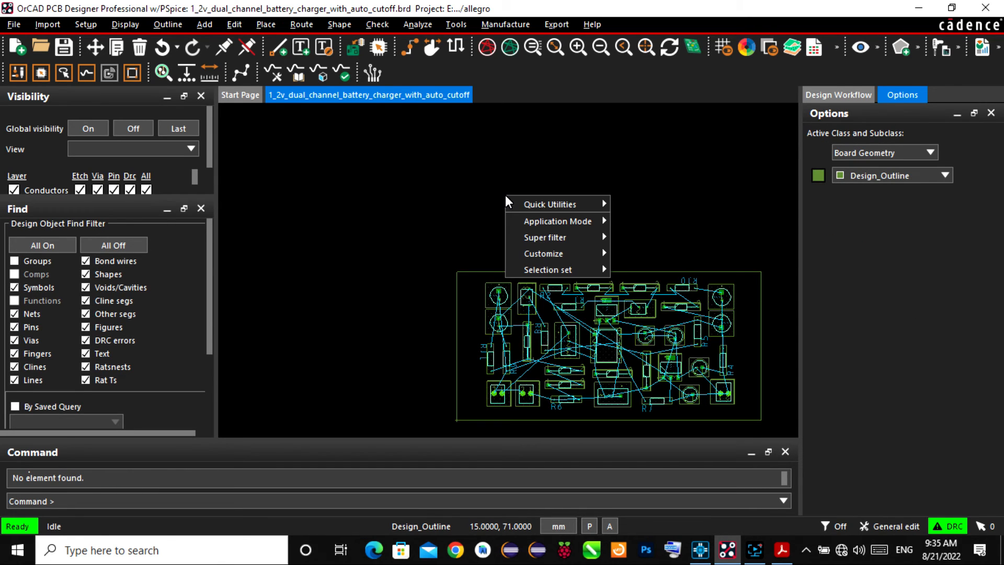
left_click(781, 257)
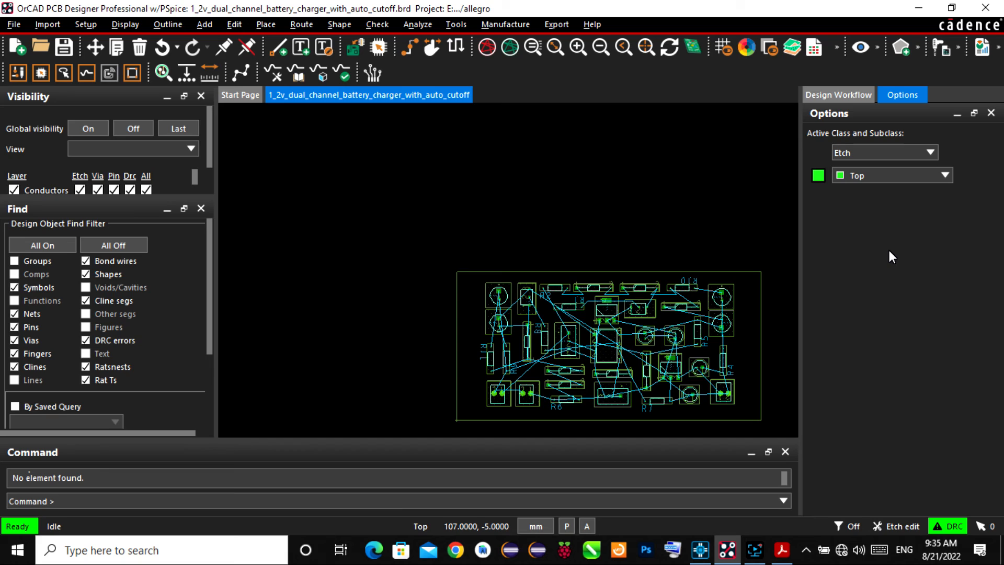
- Add a rectangular dynamic copper shape on Etch/Bottom, assigned to net 0, from the origin (x 0 0) across the whole board
left_click(903, 48)
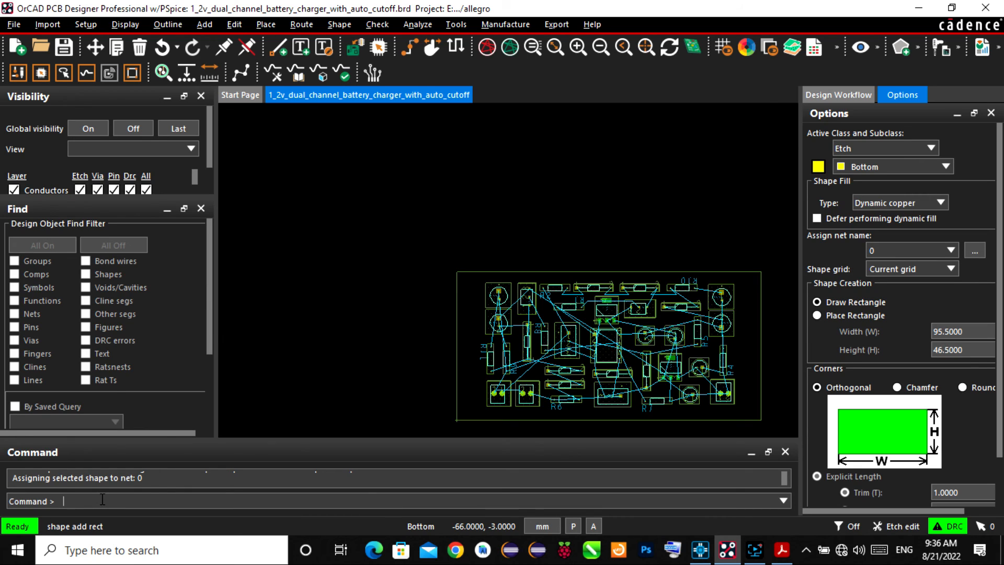
type("x 0 0")
key("Return")
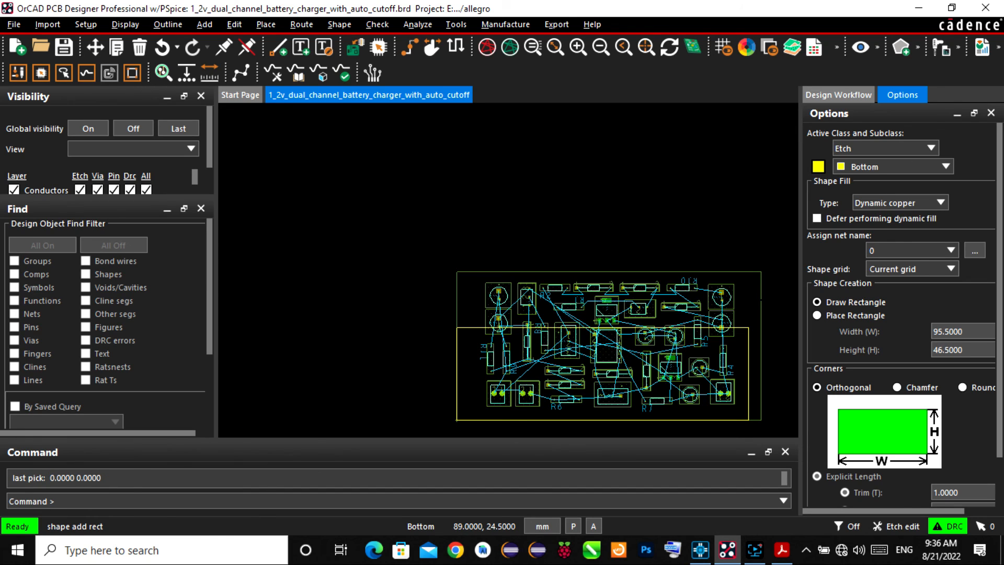
scroll(764, 288, "up", 2)
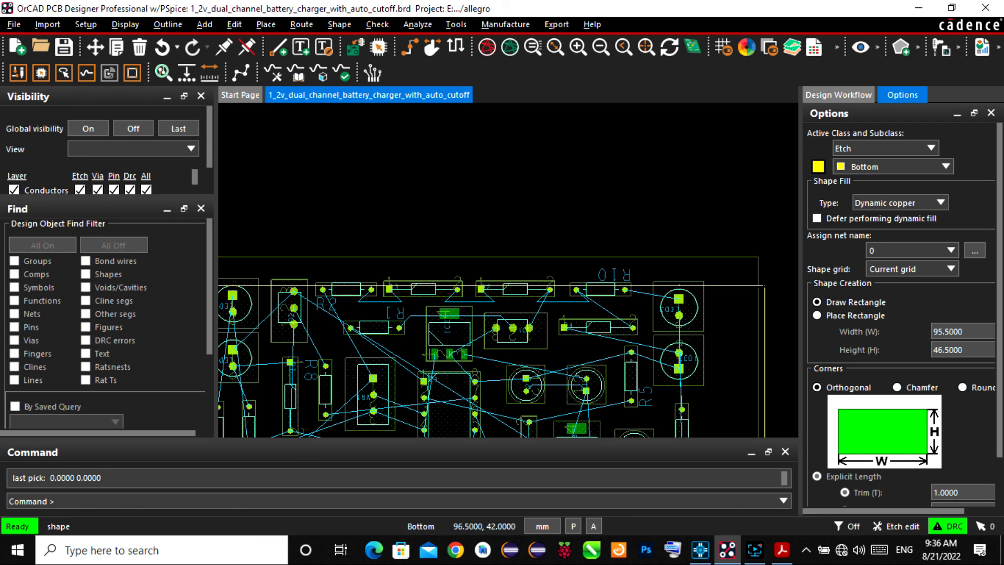
right_click(733, 125)
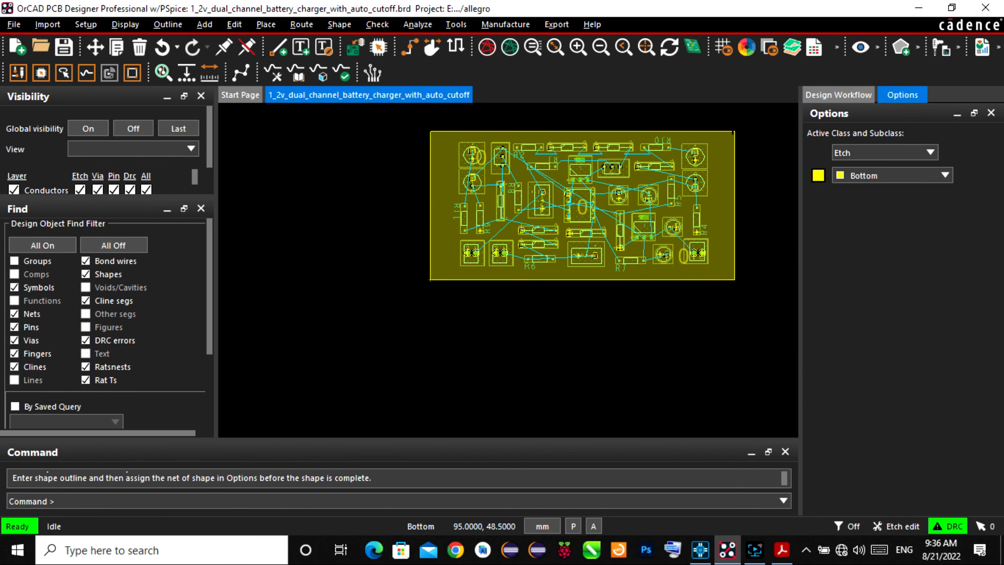
- Make Top the active etch layer in Etch Edit mode
scroll(660, 119, "up", 1)
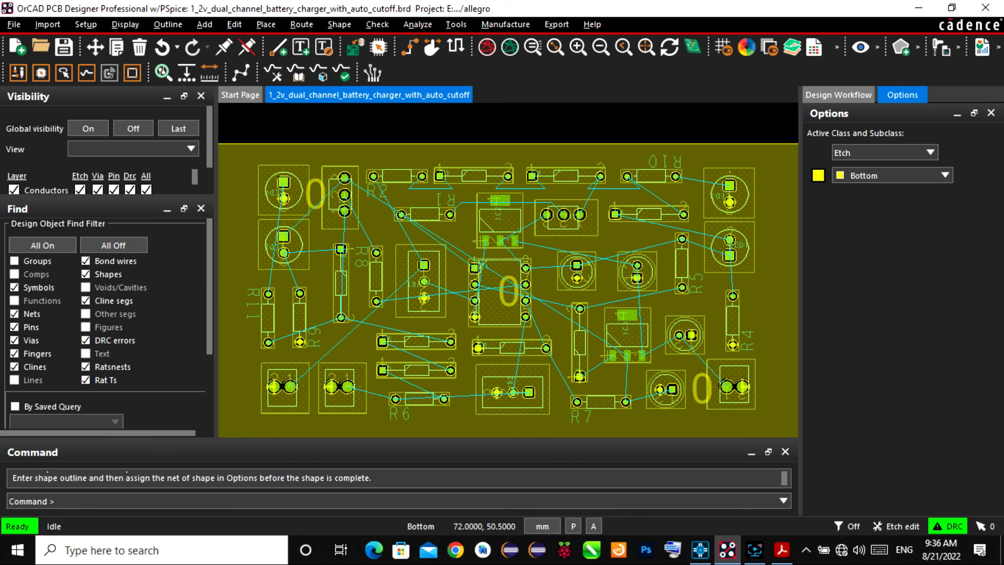
scroll(662, 118, "down", 1)
left_click(908, 530)
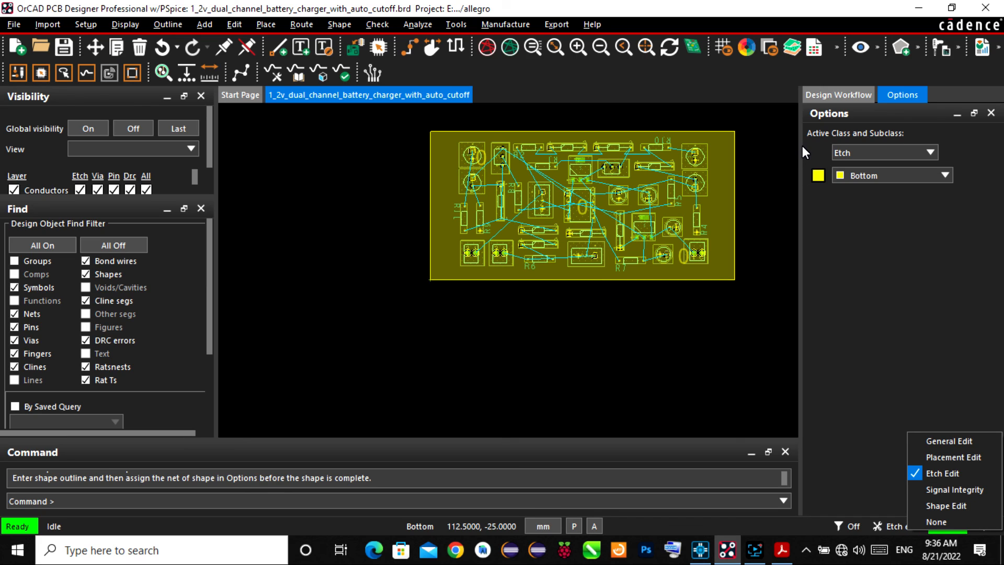
scroll(448, 138, "up", 1)
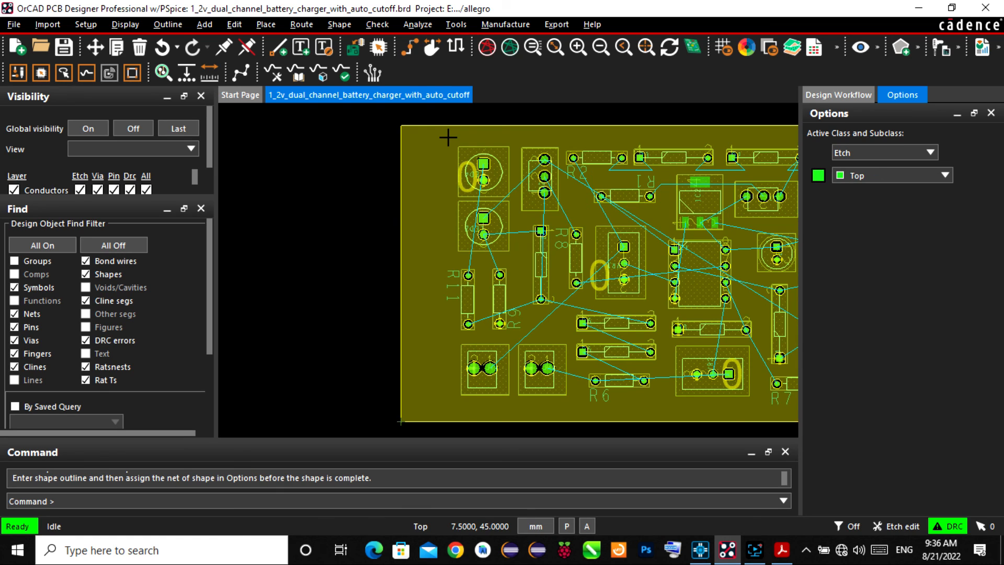